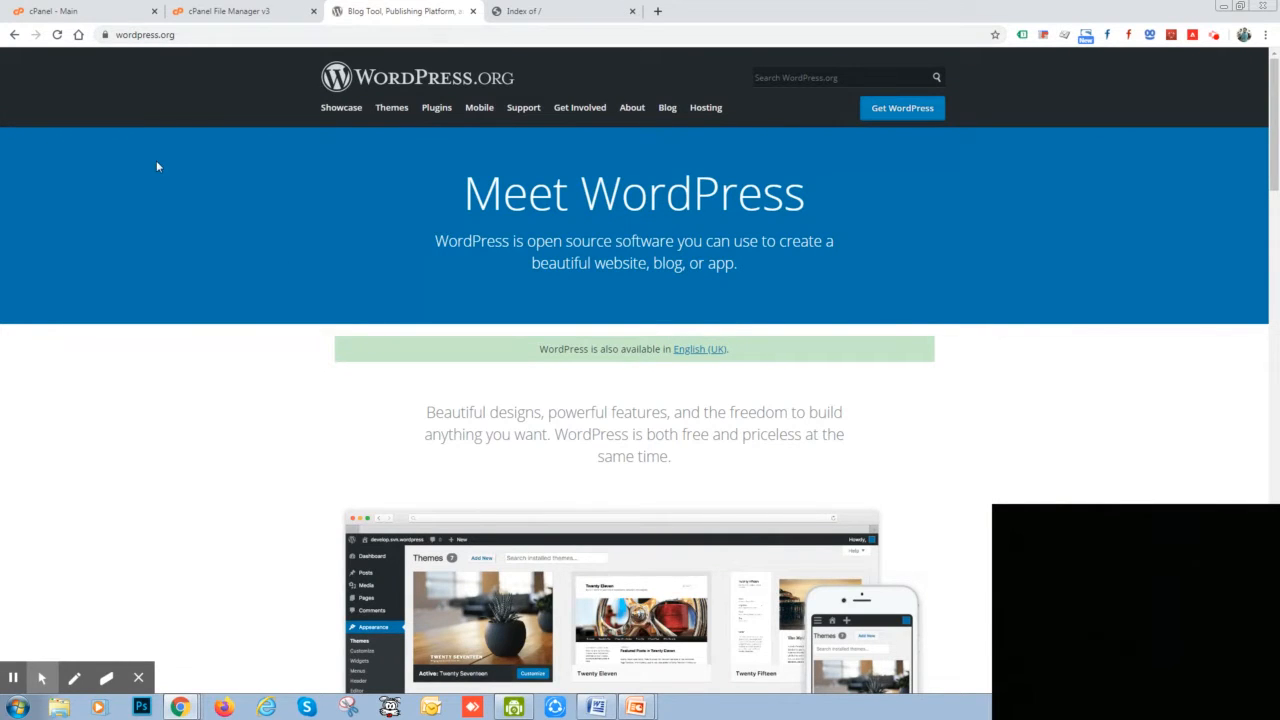
Download the WordPress 5.4 zip from the Get WordPress page and dismiss the Hooray popup
click(914, 114)
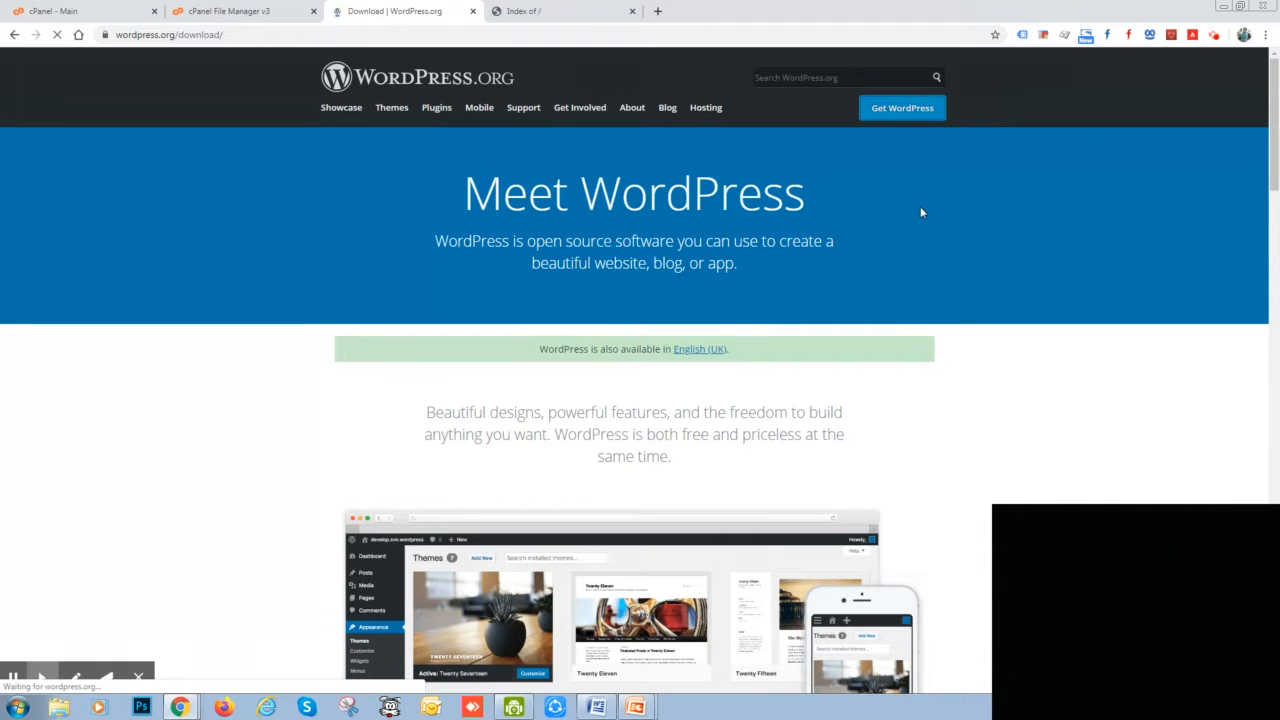
click(180, 34)
drag(209, 34, 256, 35)
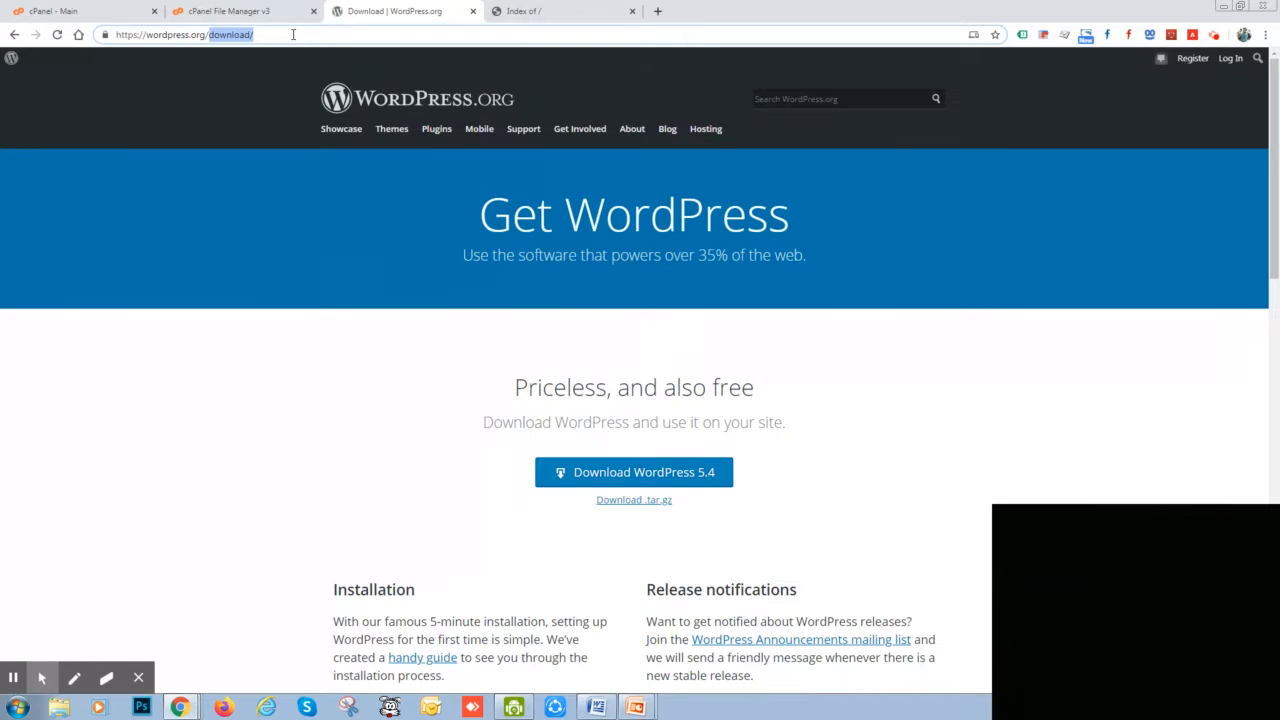
click(626, 480)
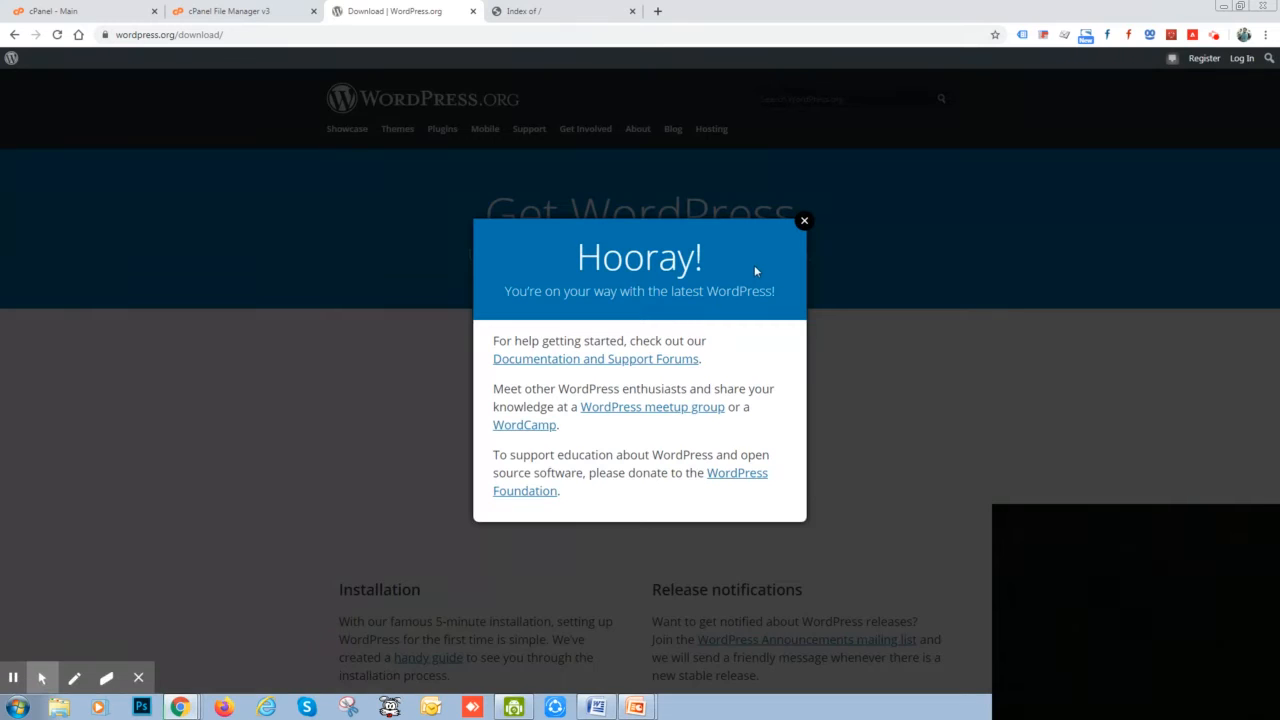
click(804, 207)
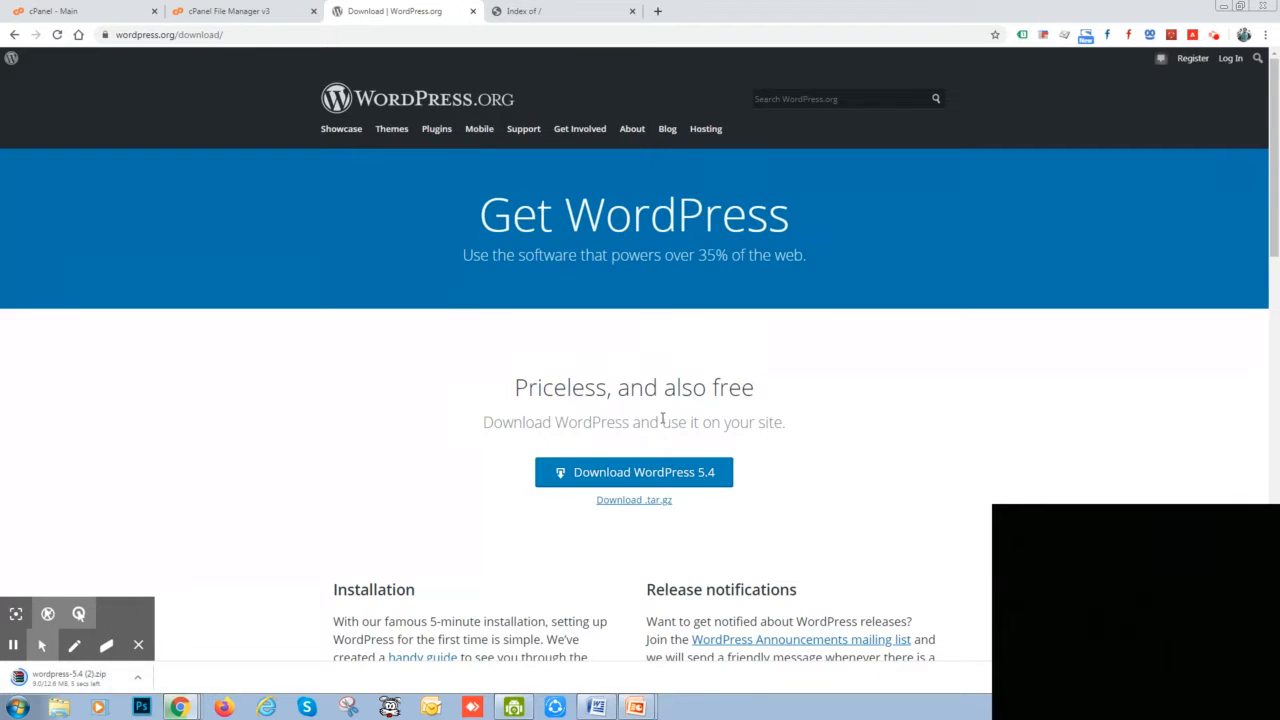
Check the domain's Index of / tab, then launch File Manager from the cPanel dashboard
click(70, 17)
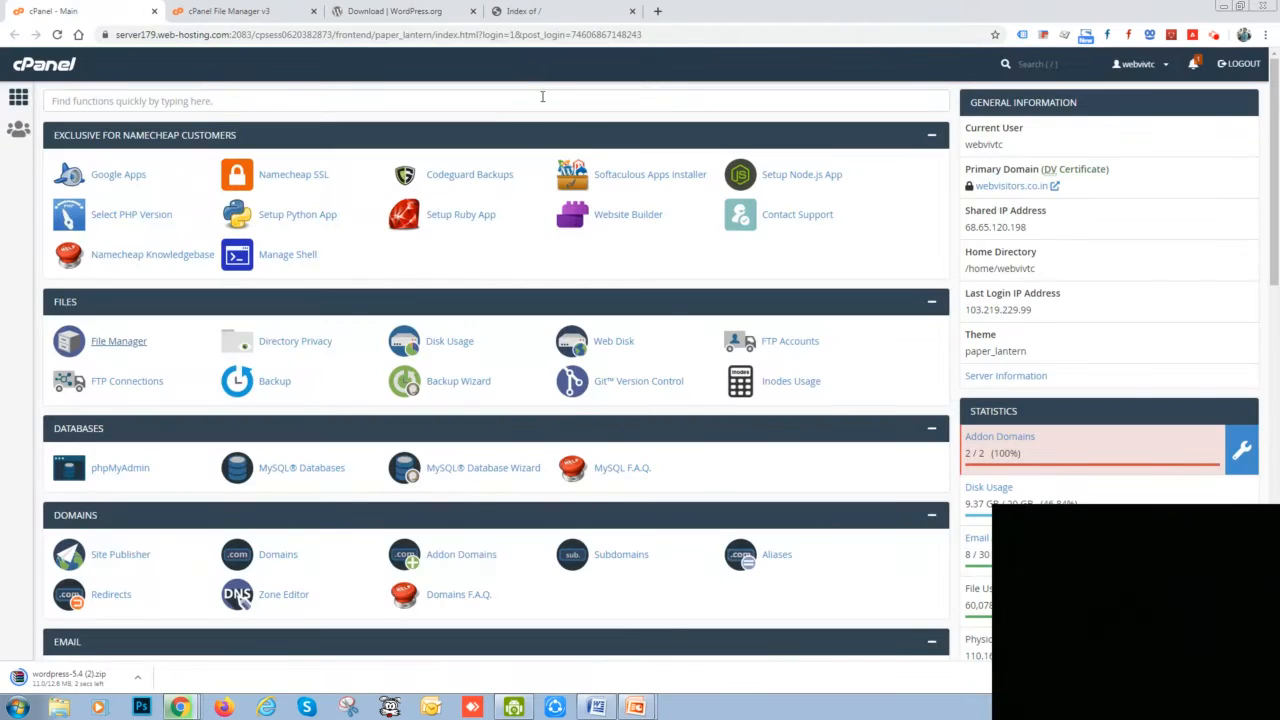
click(551, 12)
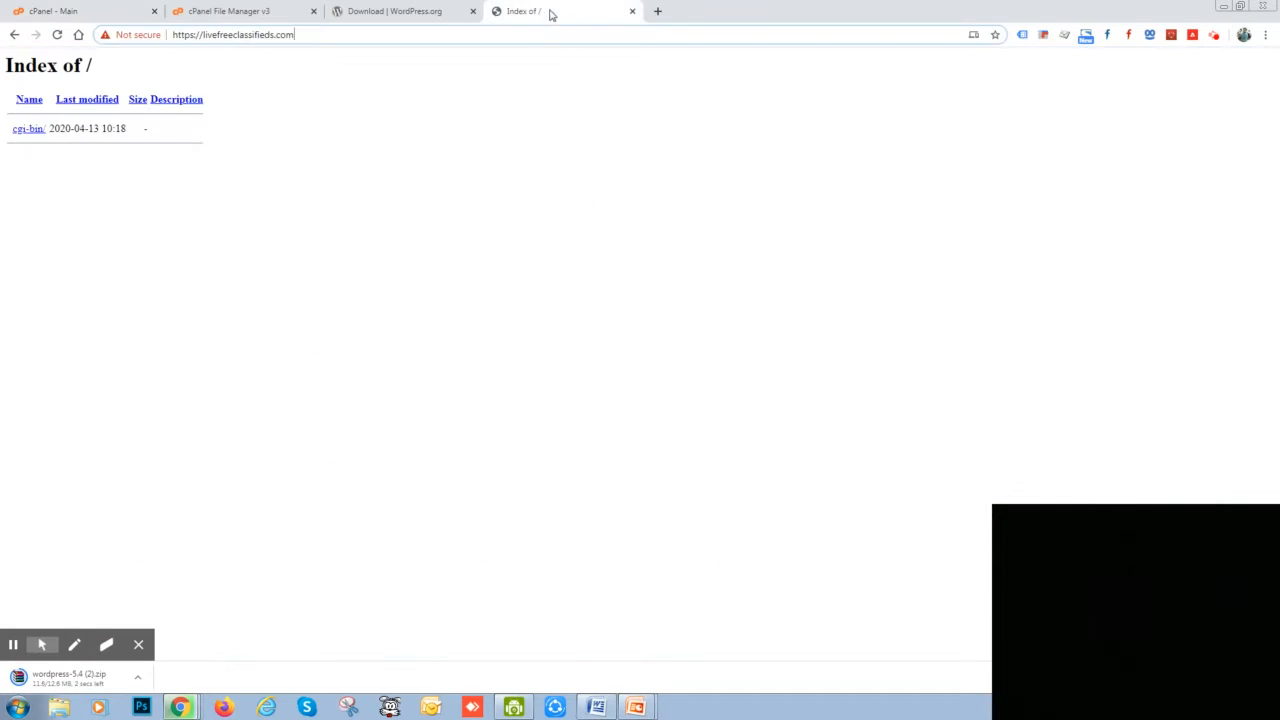
click(91, 11)
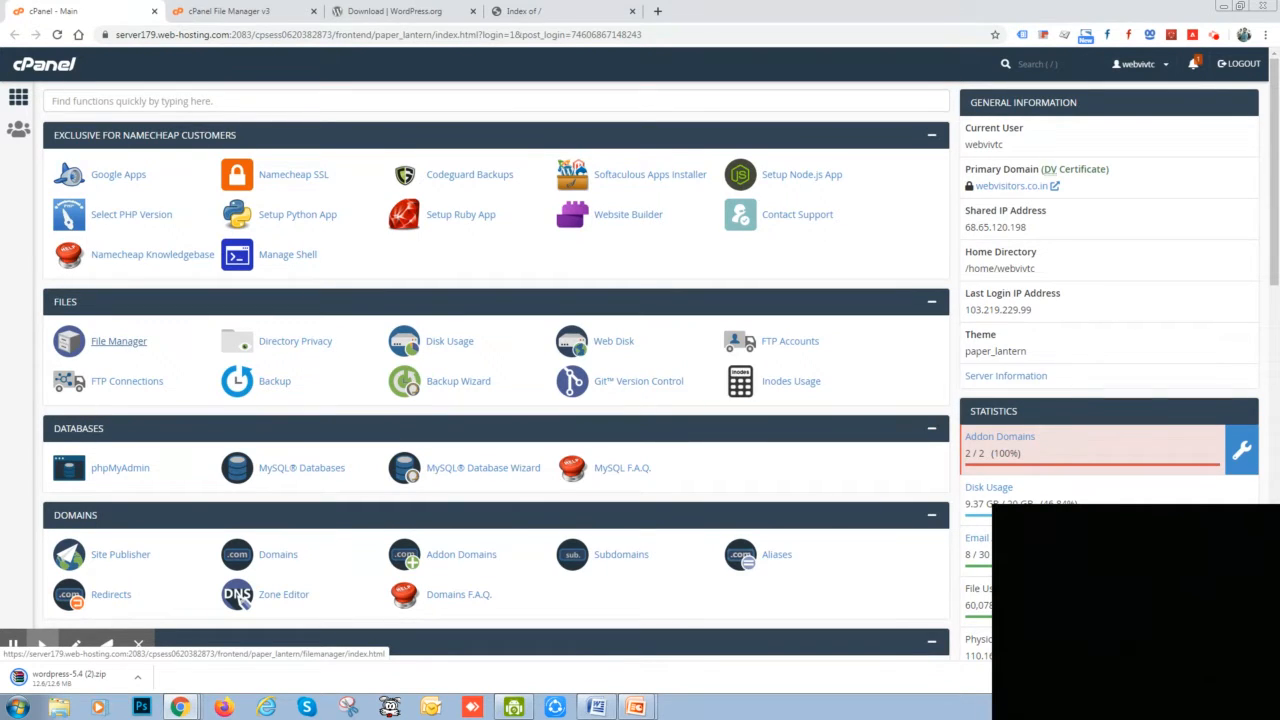
click(128, 347)
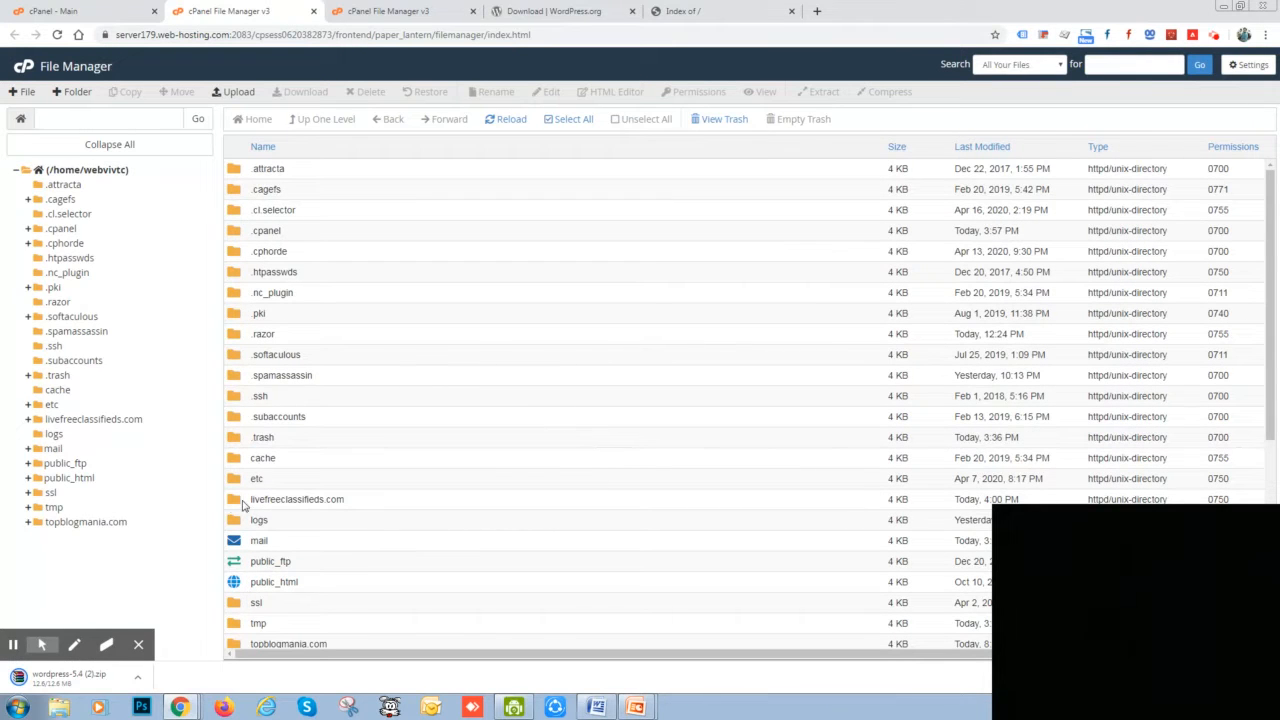
Open the livefreeclassifieds.com folder, which holds only cgi-bin, and start an upload there
double_click(241, 500)
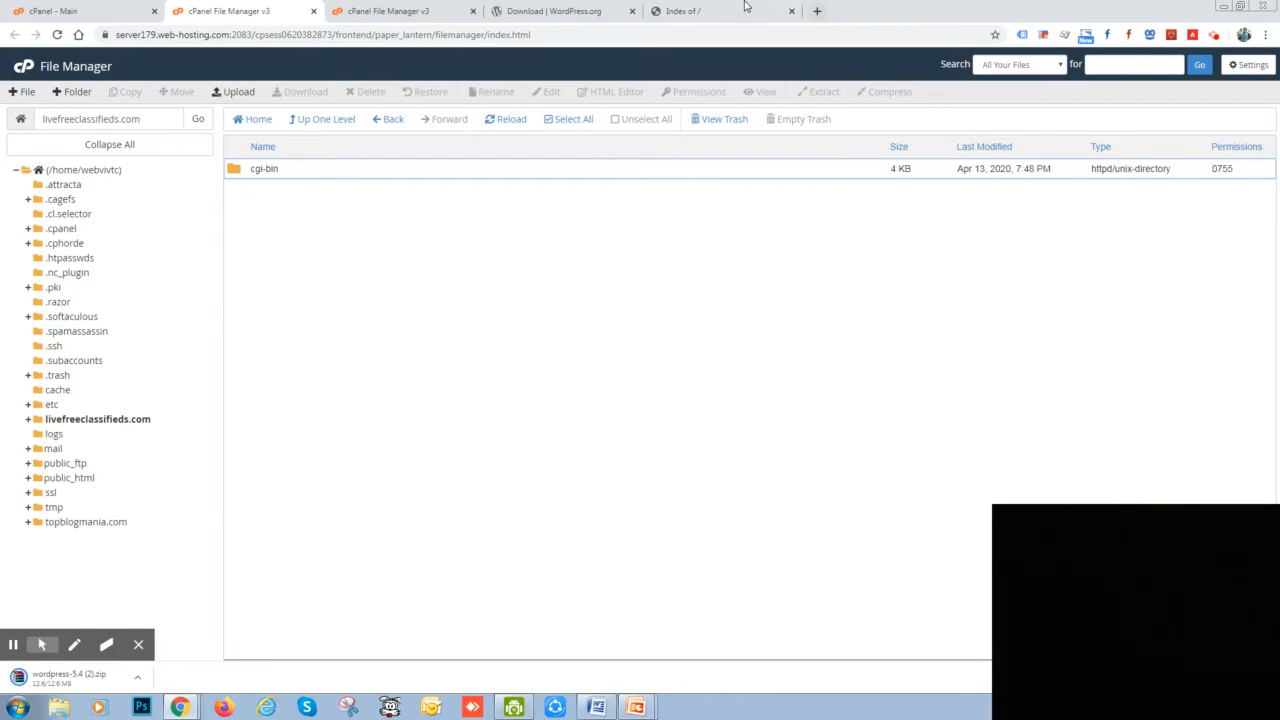
click(700, 11)
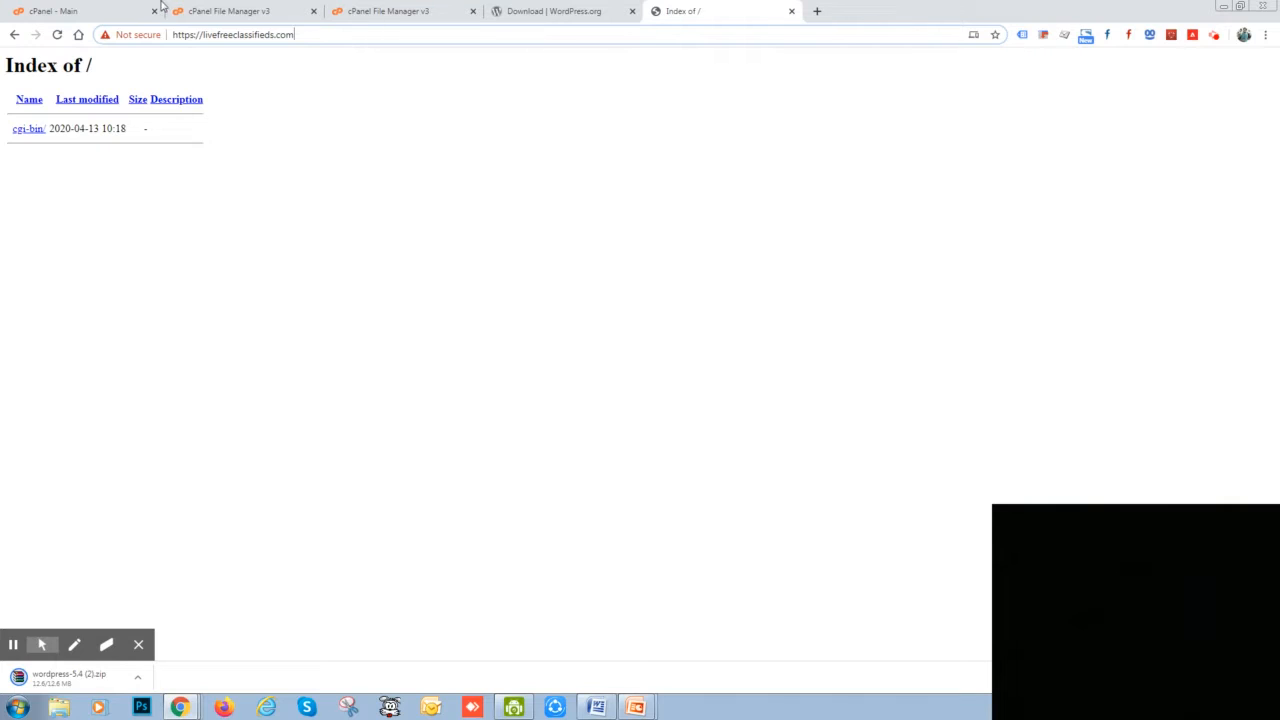
click(195, 10)
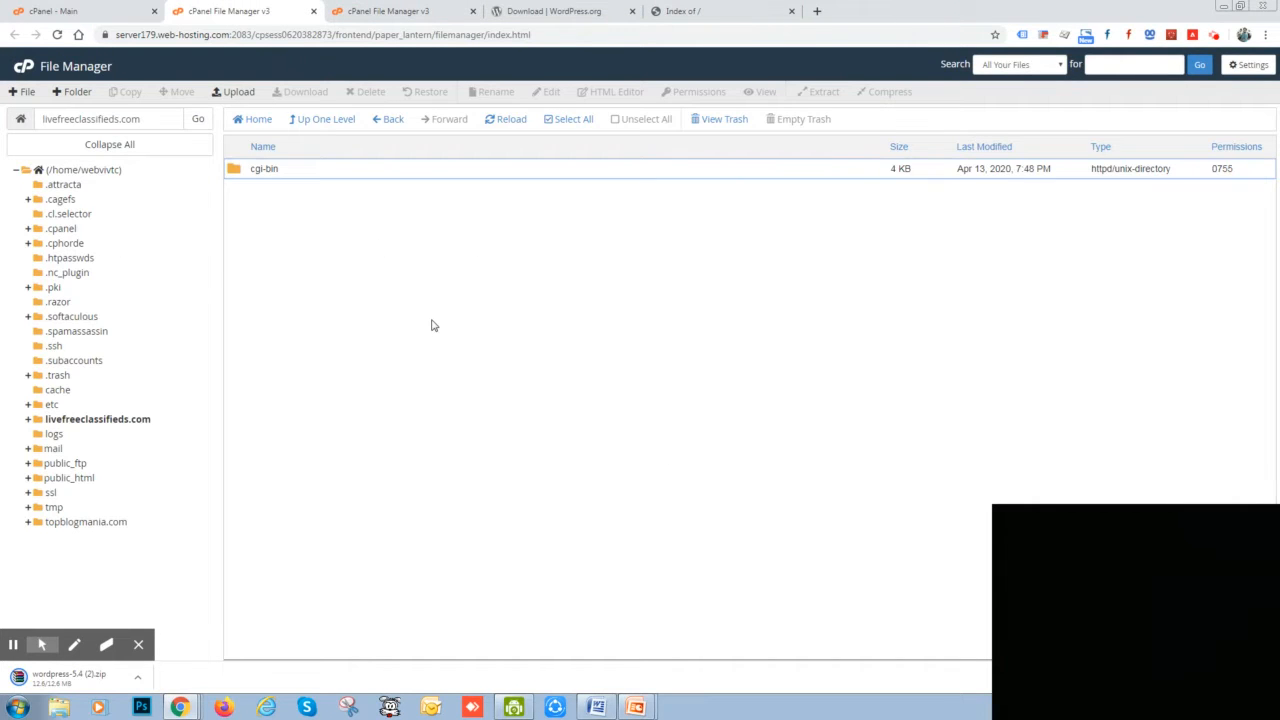
click(233, 92)
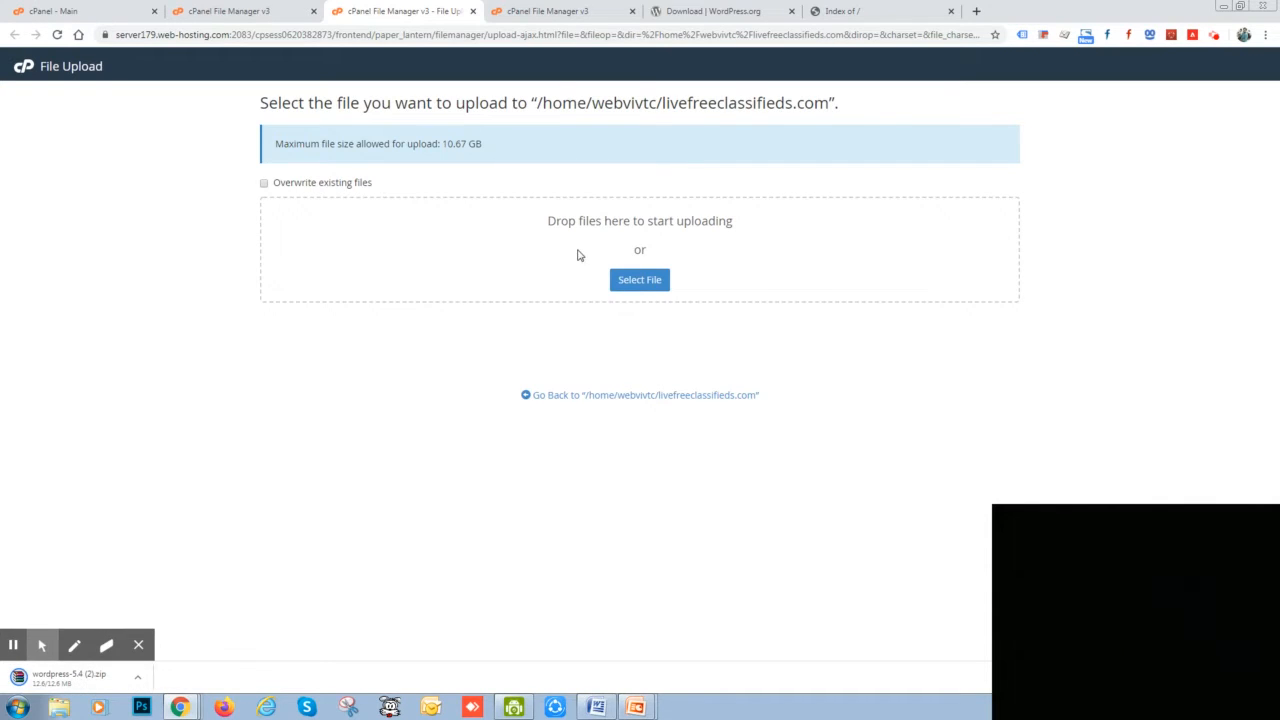
Reveal wordpress-5.4 (2).zip in its Downloads folder from Chrome's downloads list
click(138, 677)
click(197, 632)
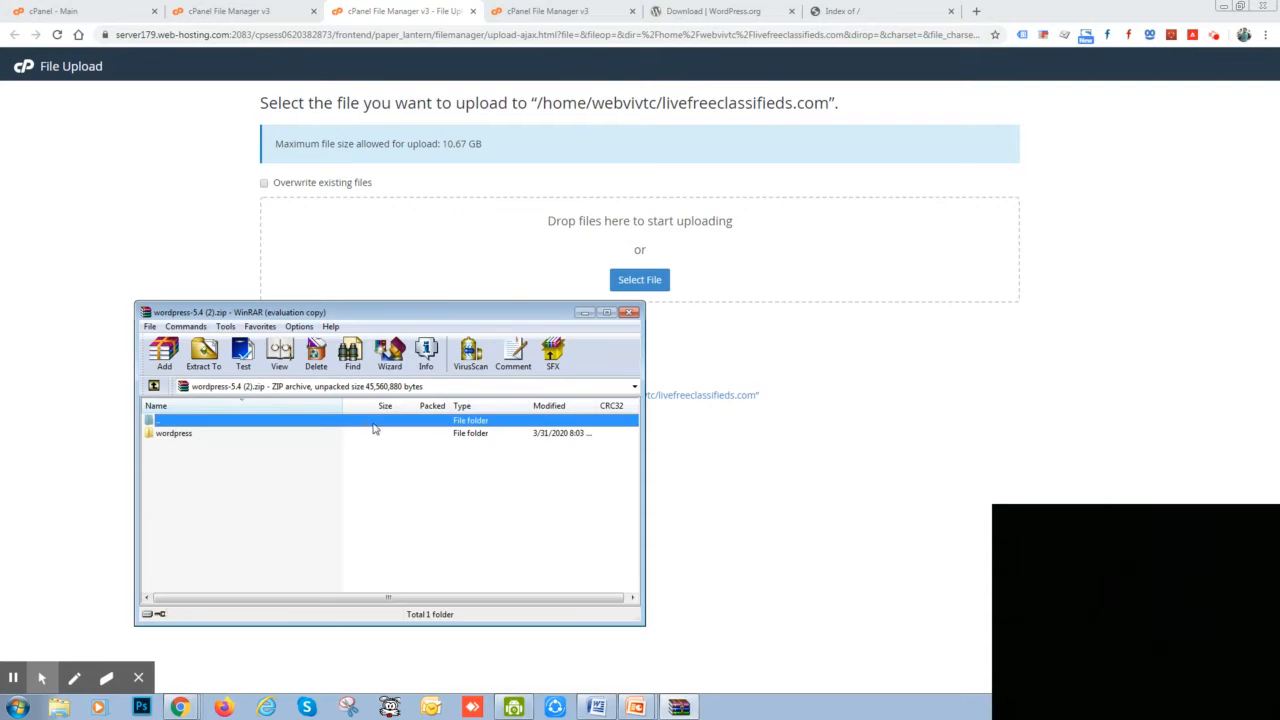
click(629, 312)
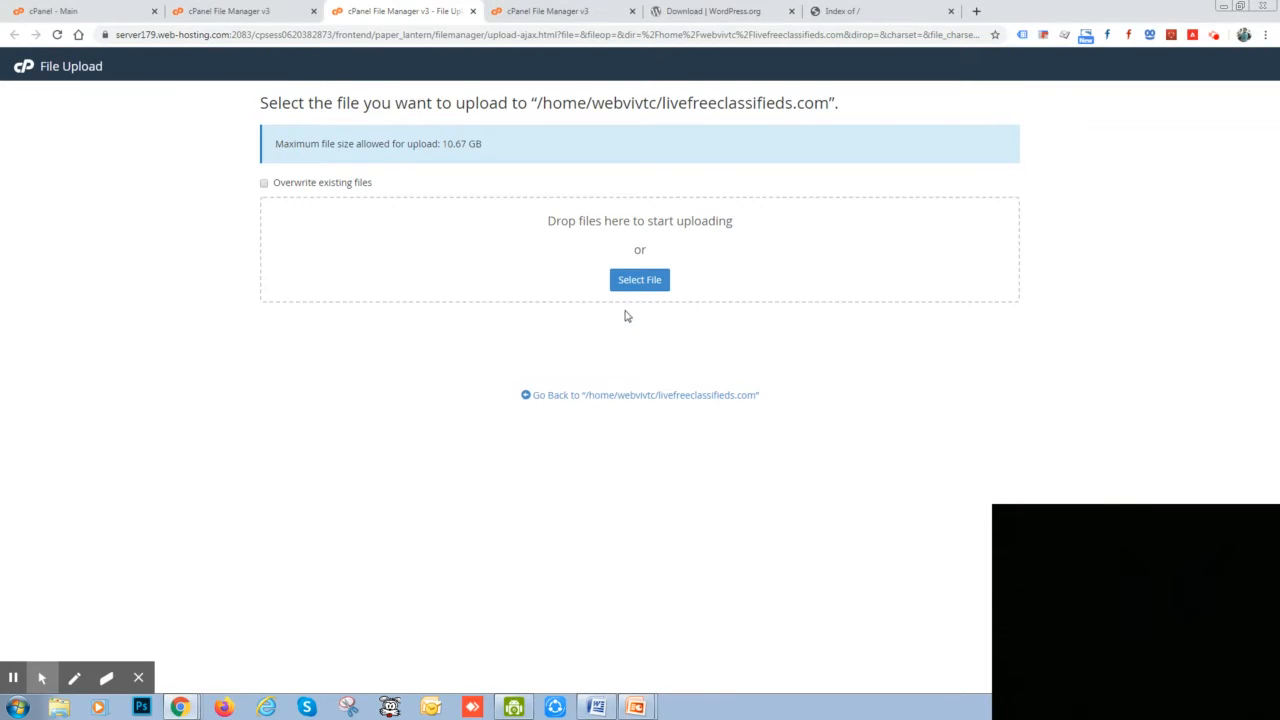
click(1265, 35)
click(1146, 124)
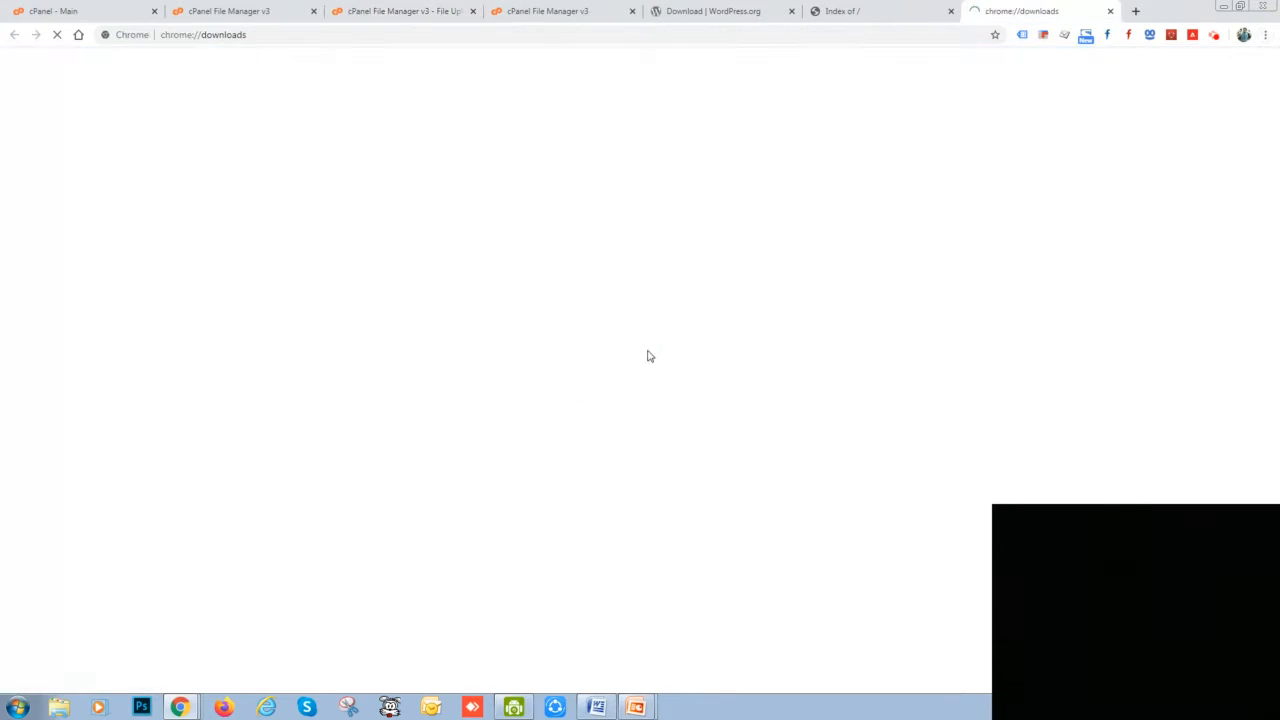
click(511, 194)
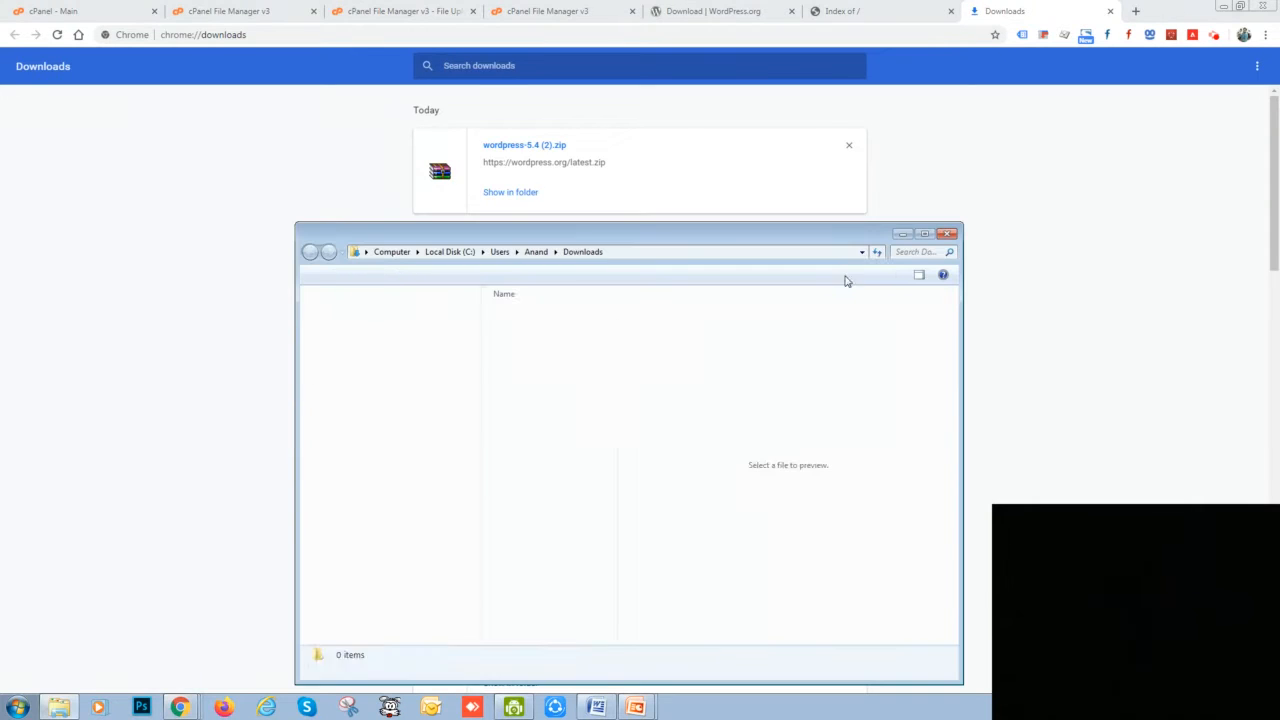
Drag wordpress-5.4 (2).zip from Explorer onto the upload page's drop area
click(570, 6)
click(415, 7)
key(alt+Tab)
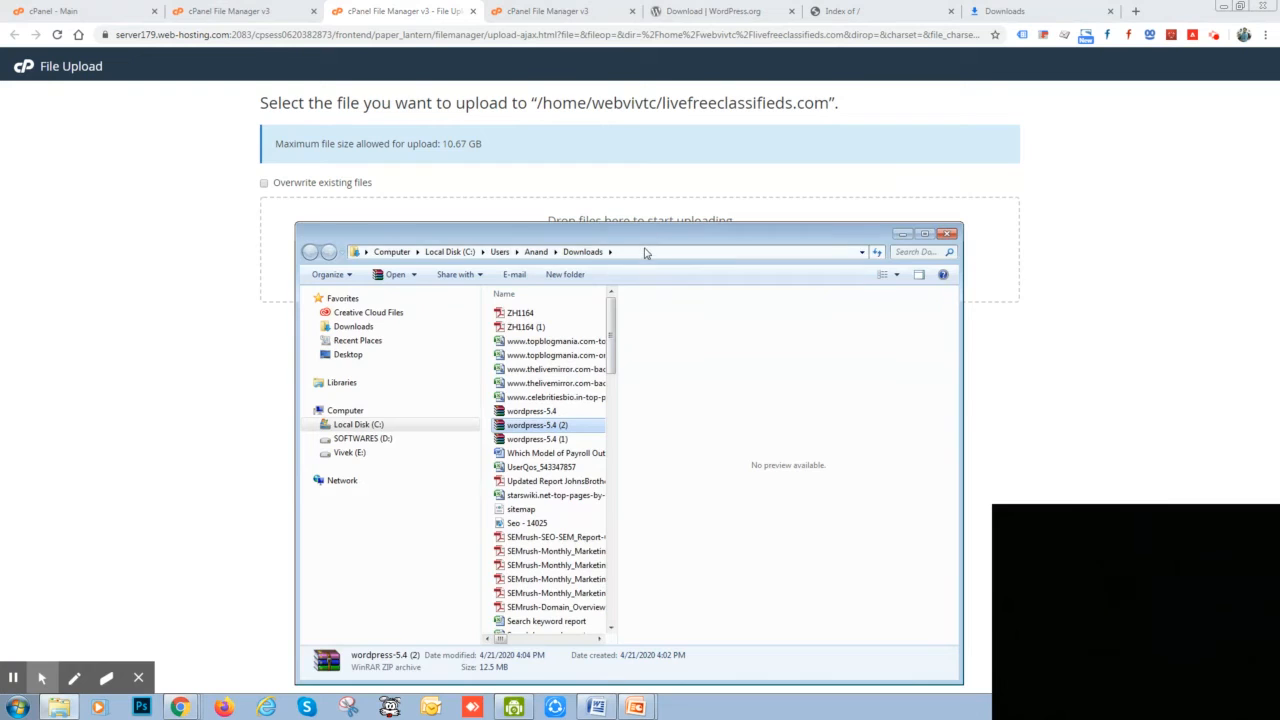
drag(654, 237, 1048, 225)
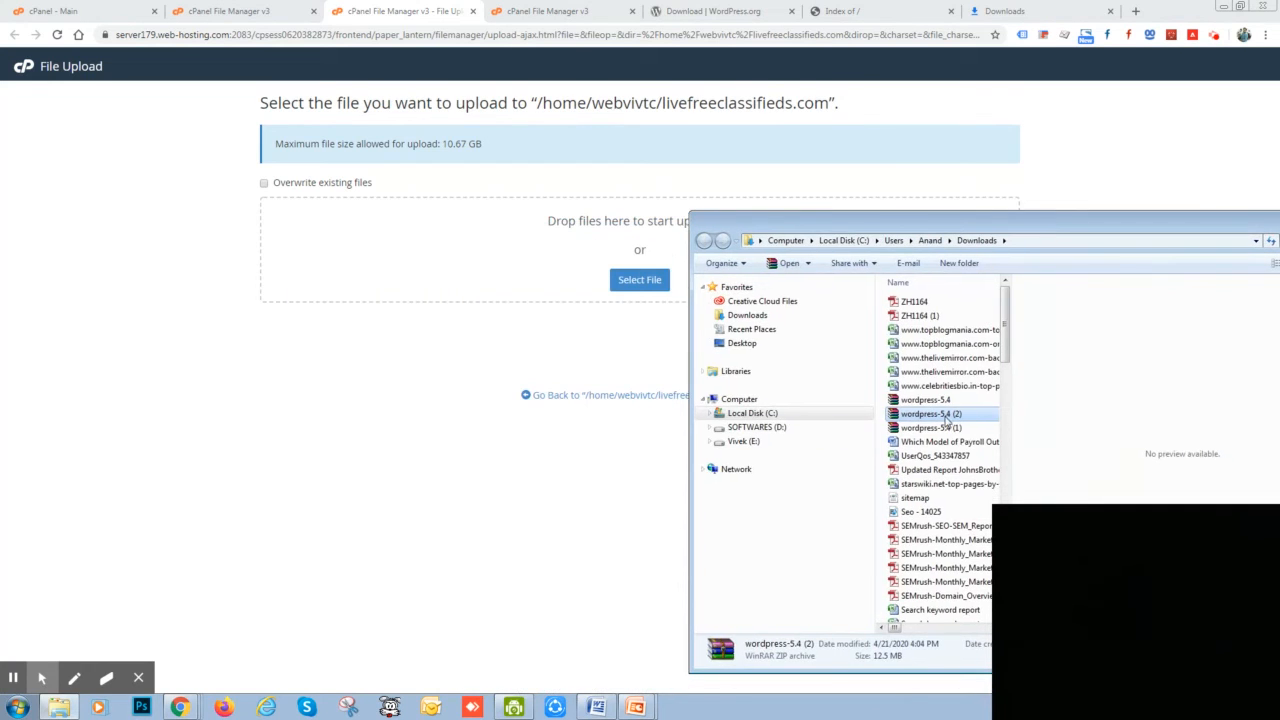
drag(946, 416, 582, 262)
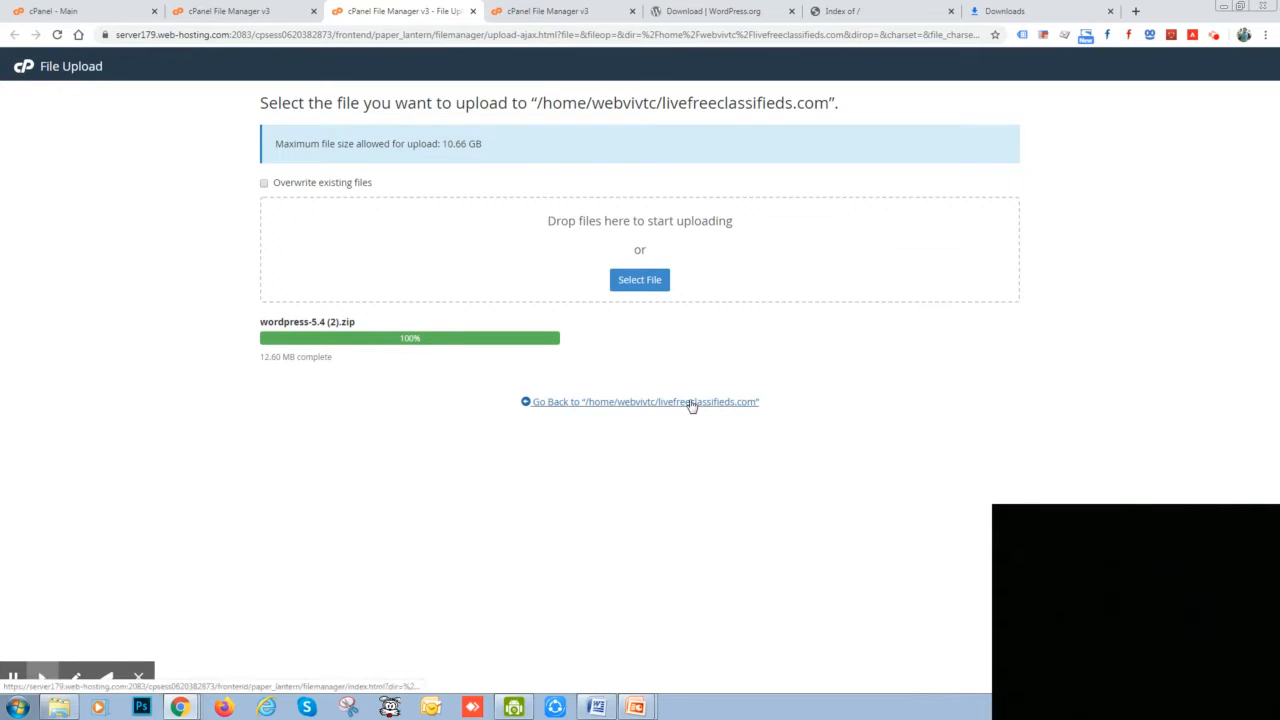
Reload the file list and choose Extract on wordpress-5.4 (2).zip
key(ctrl+w)
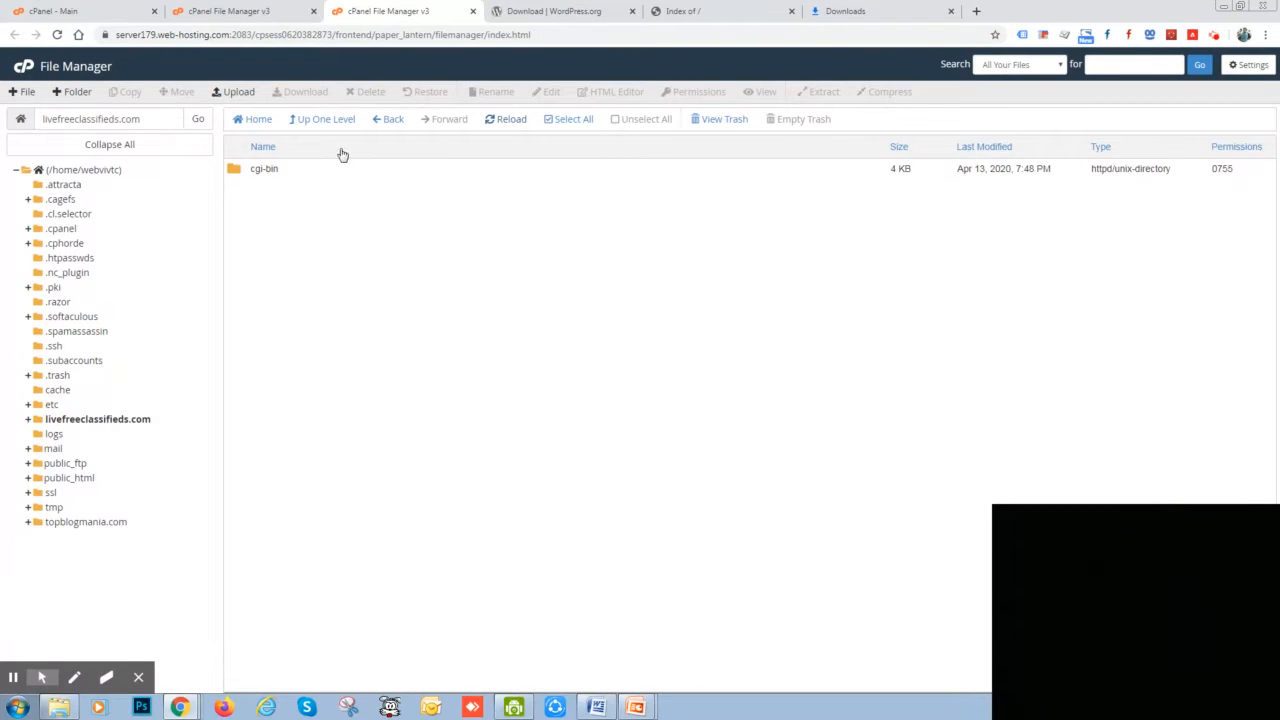
click(505, 119)
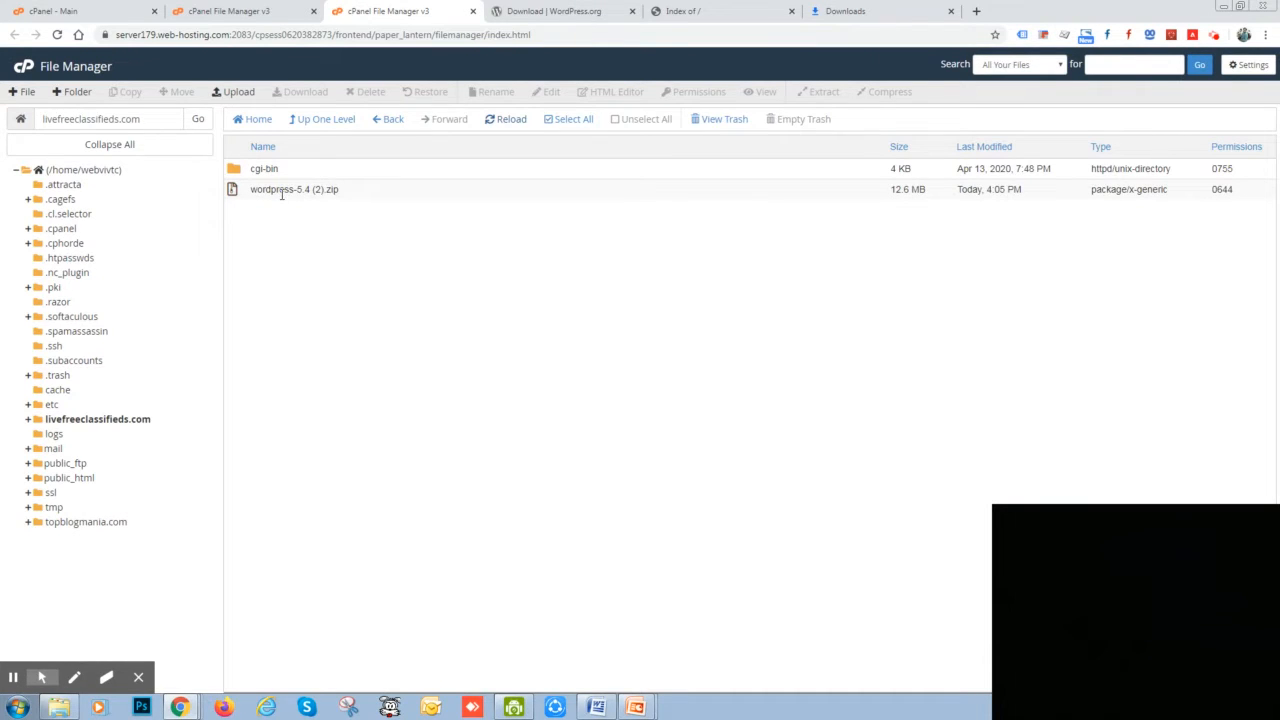
click(242, 194)
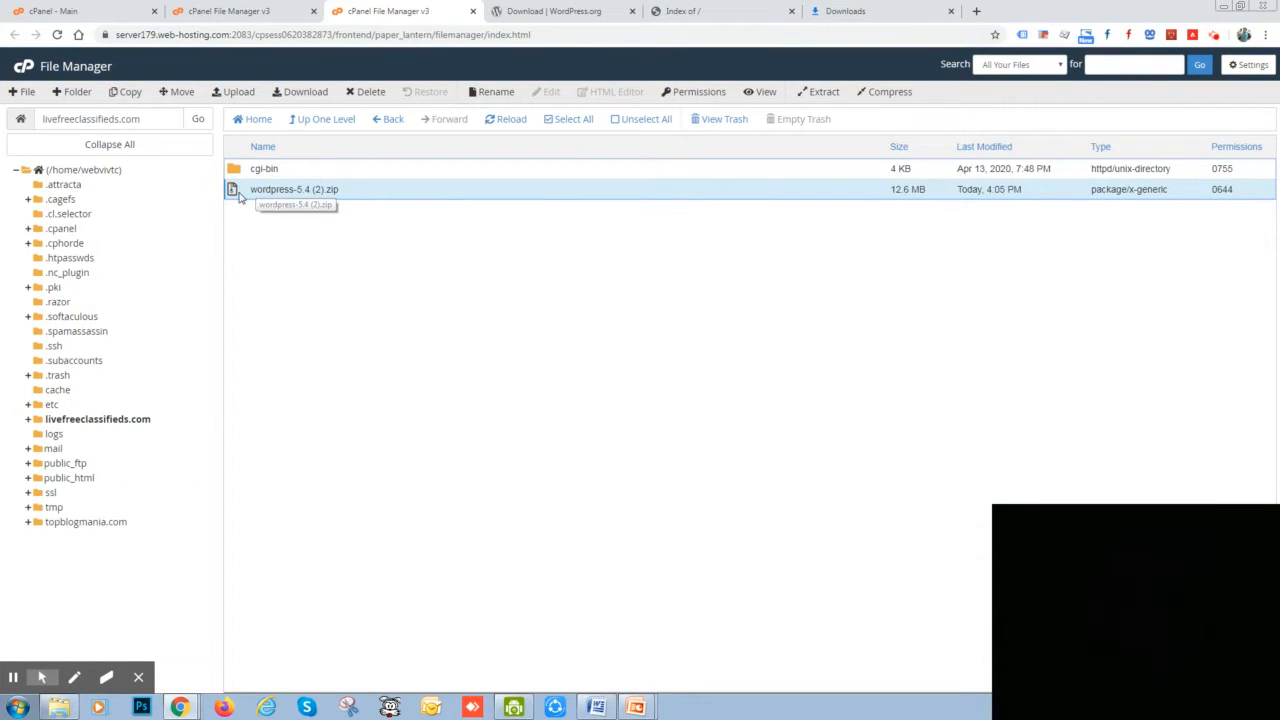
right_click(241, 193)
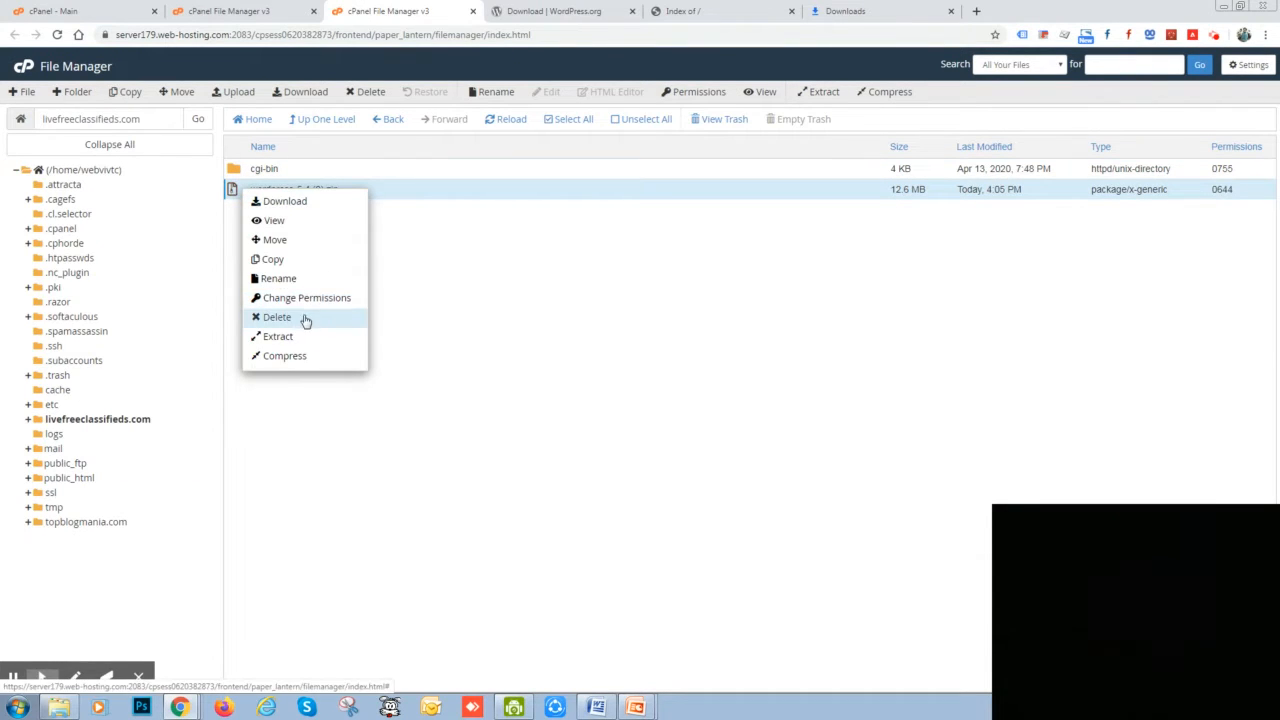
click(280, 337)
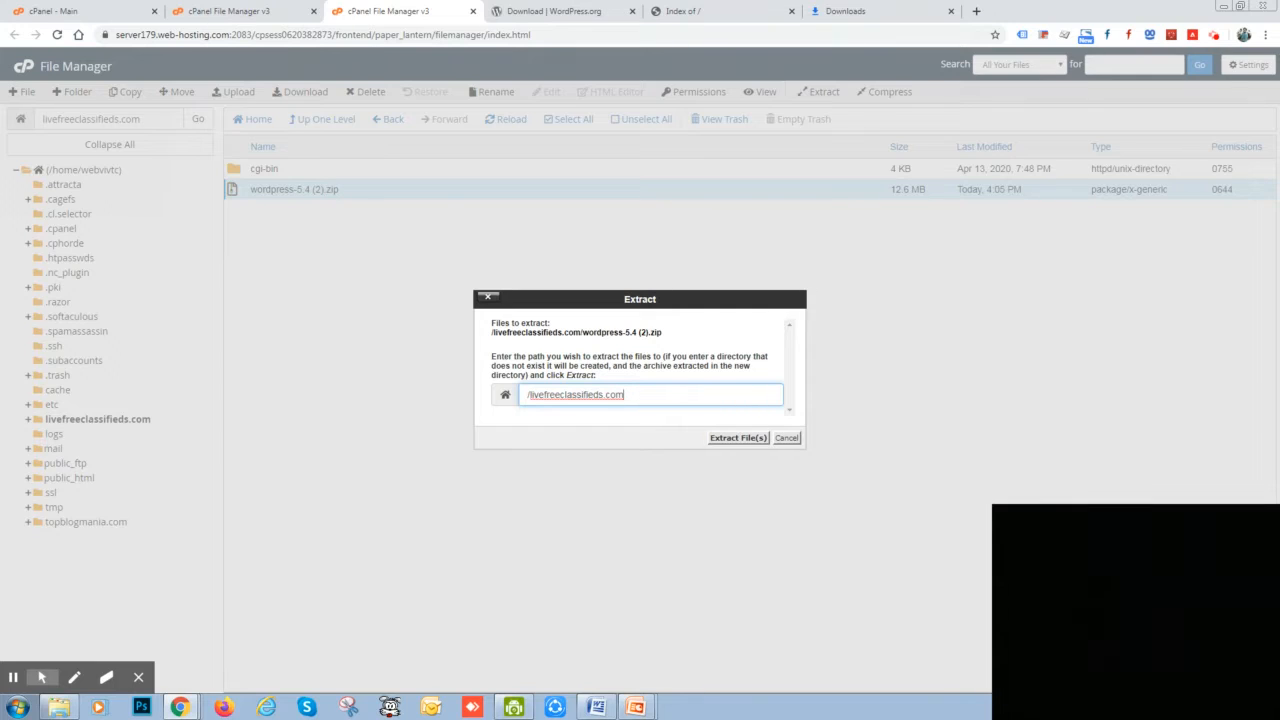
Extract the zip into livefreeclassifieds.com, then permanently delete wordpress-5.4 (2).zip, skipping the trash
click(733, 438)
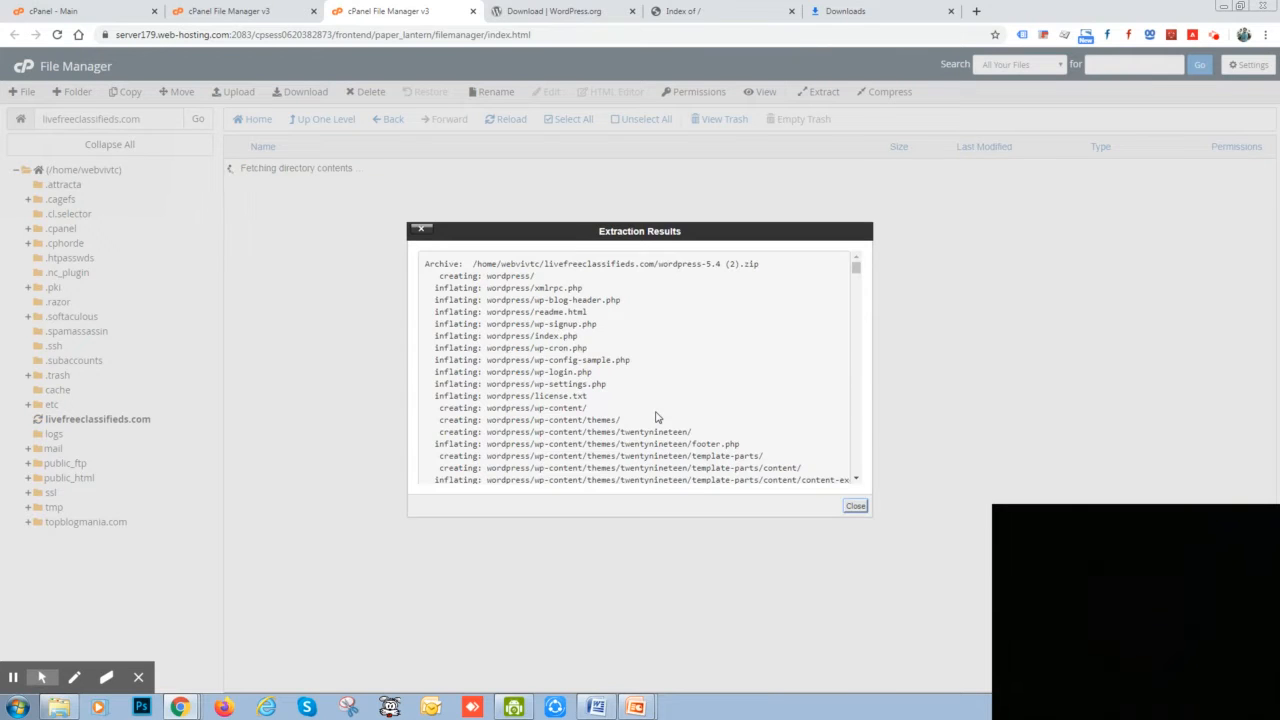
click(857, 505)
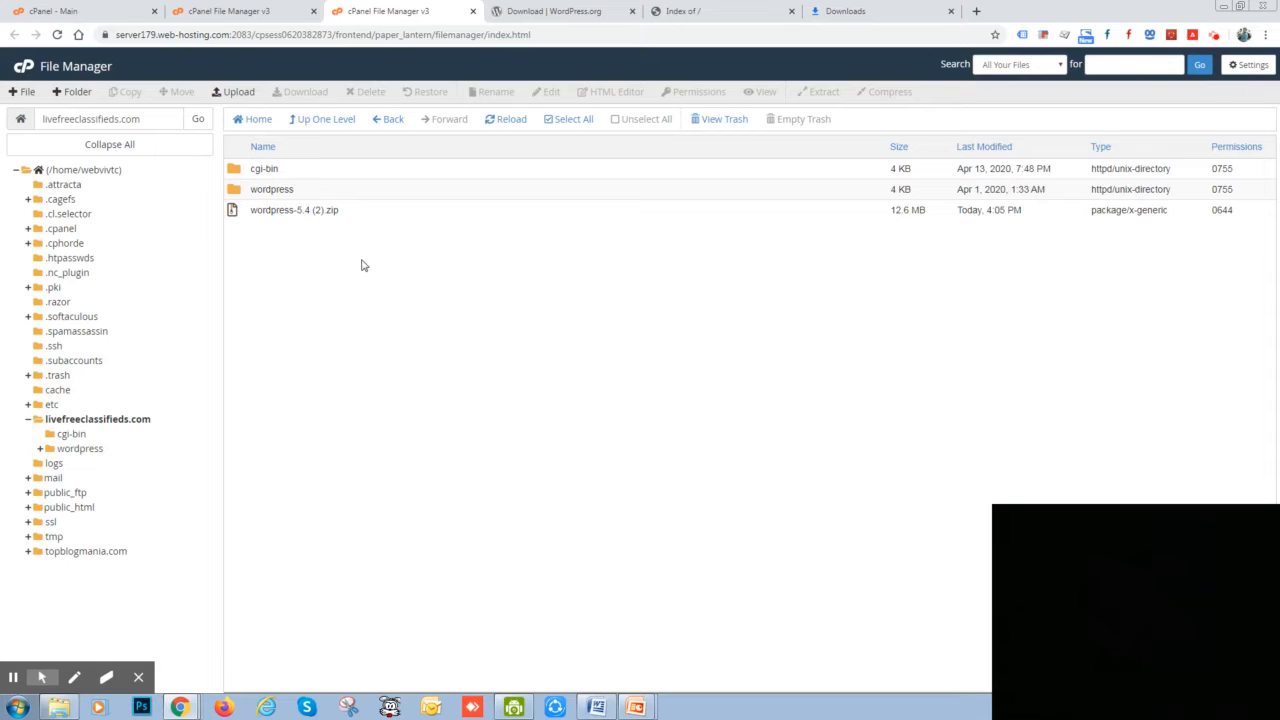
click(256, 212)
key(Delete)
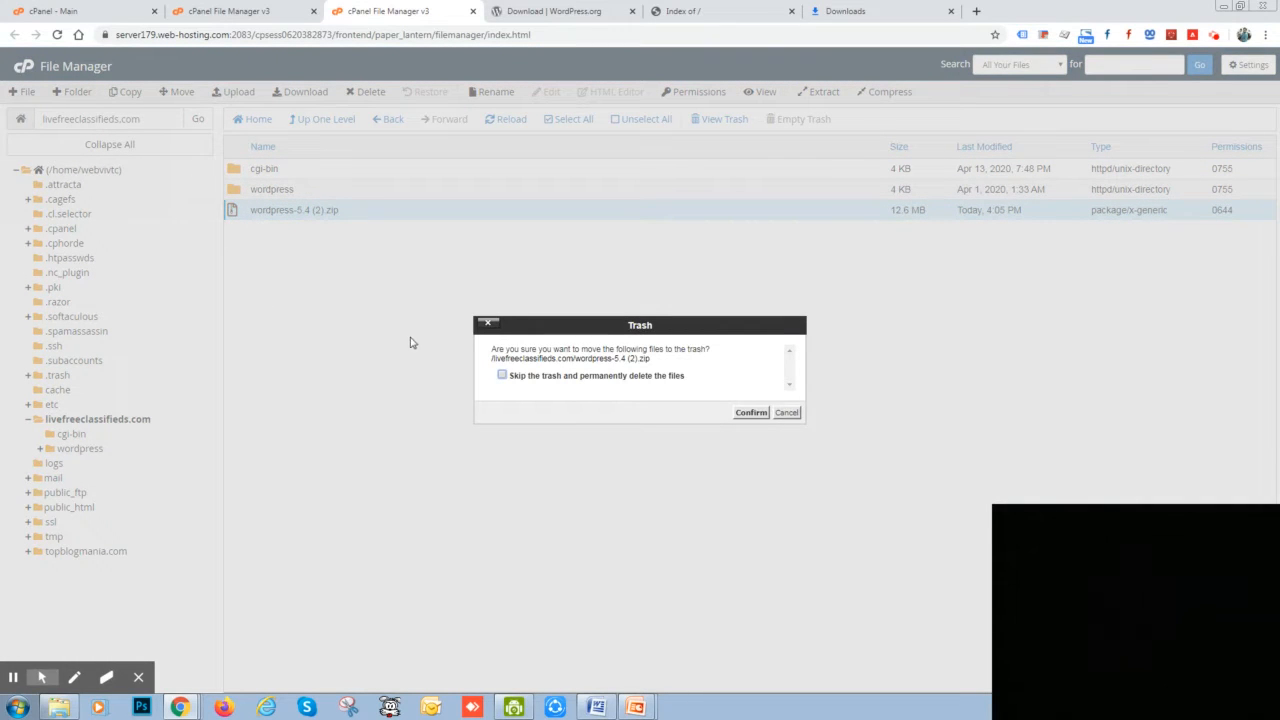
click(502, 375)
click(751, 413)
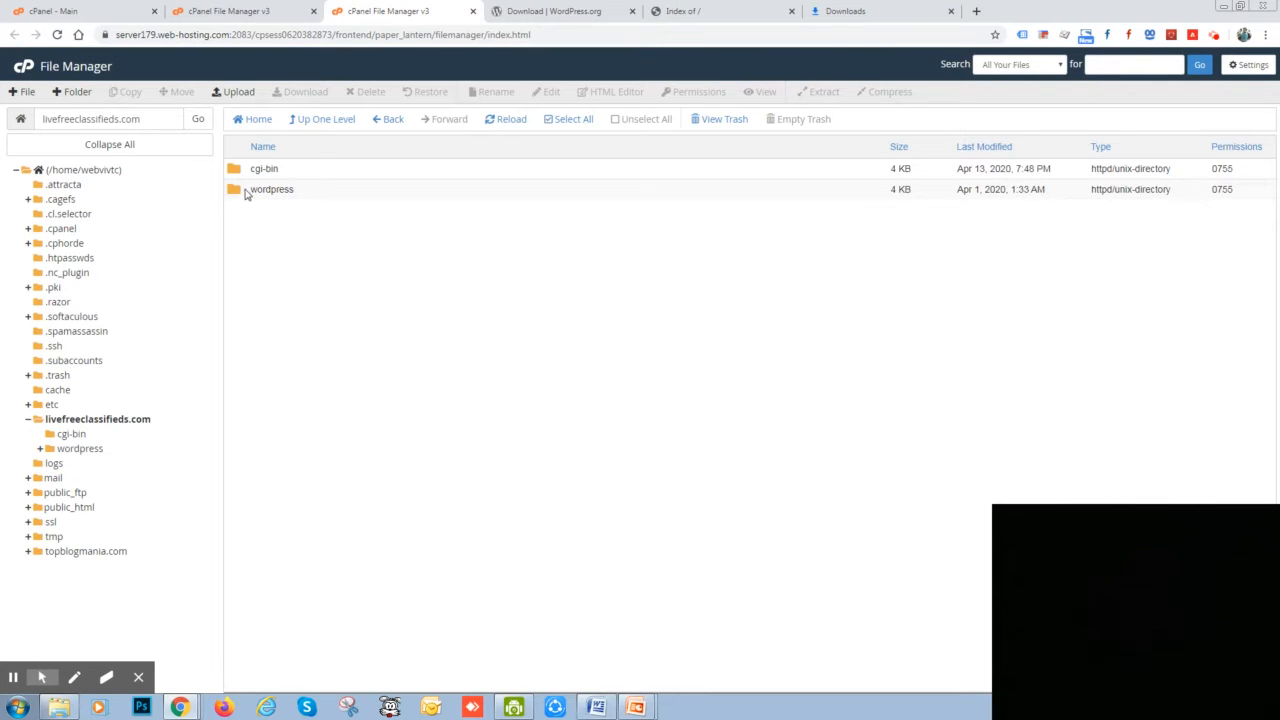
Open the wordpress folder and select all of its files and folders
click(249, 193)
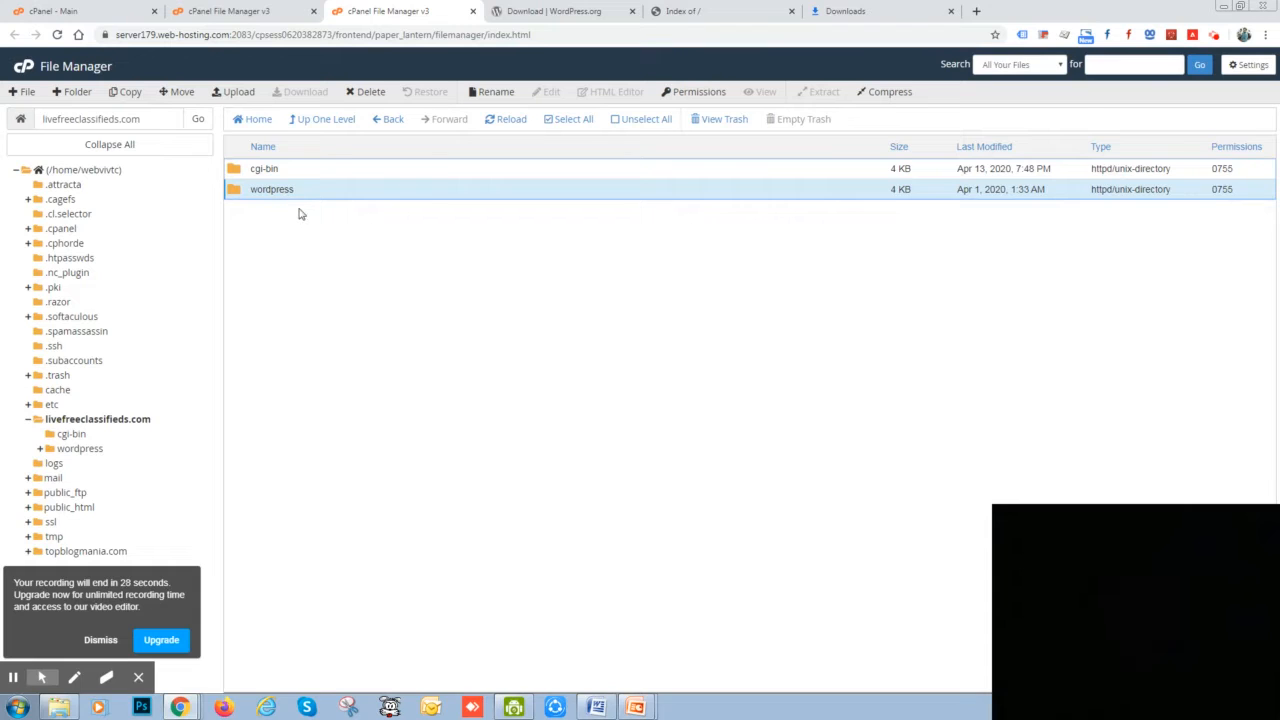
click(102, 640)
right_click(246, 191)
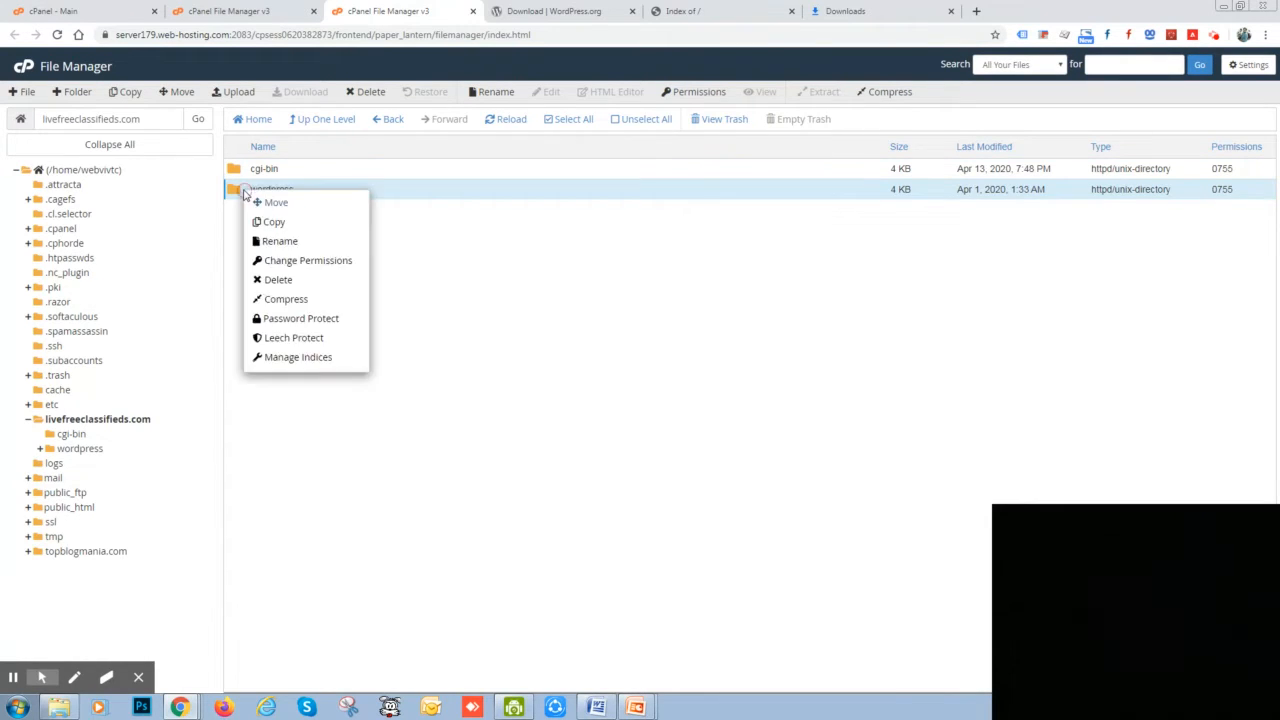
click(493, 313)
double_click(251, 192)
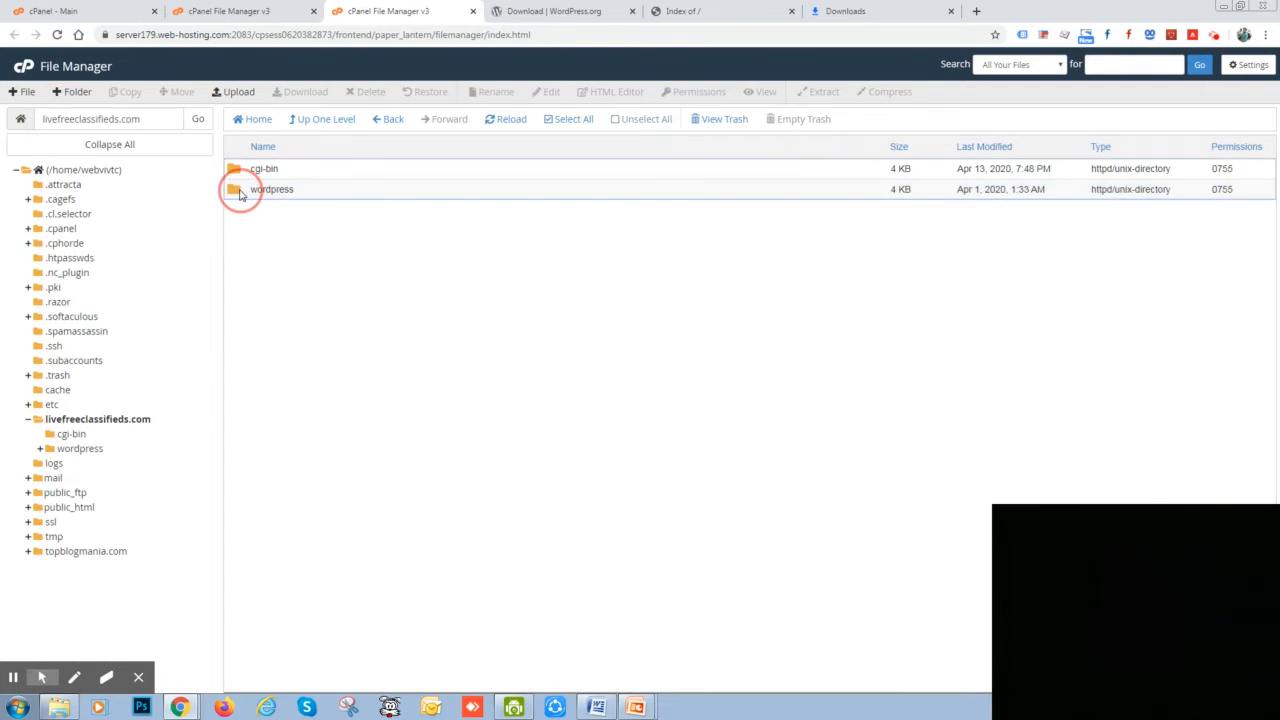
click(287, 187)
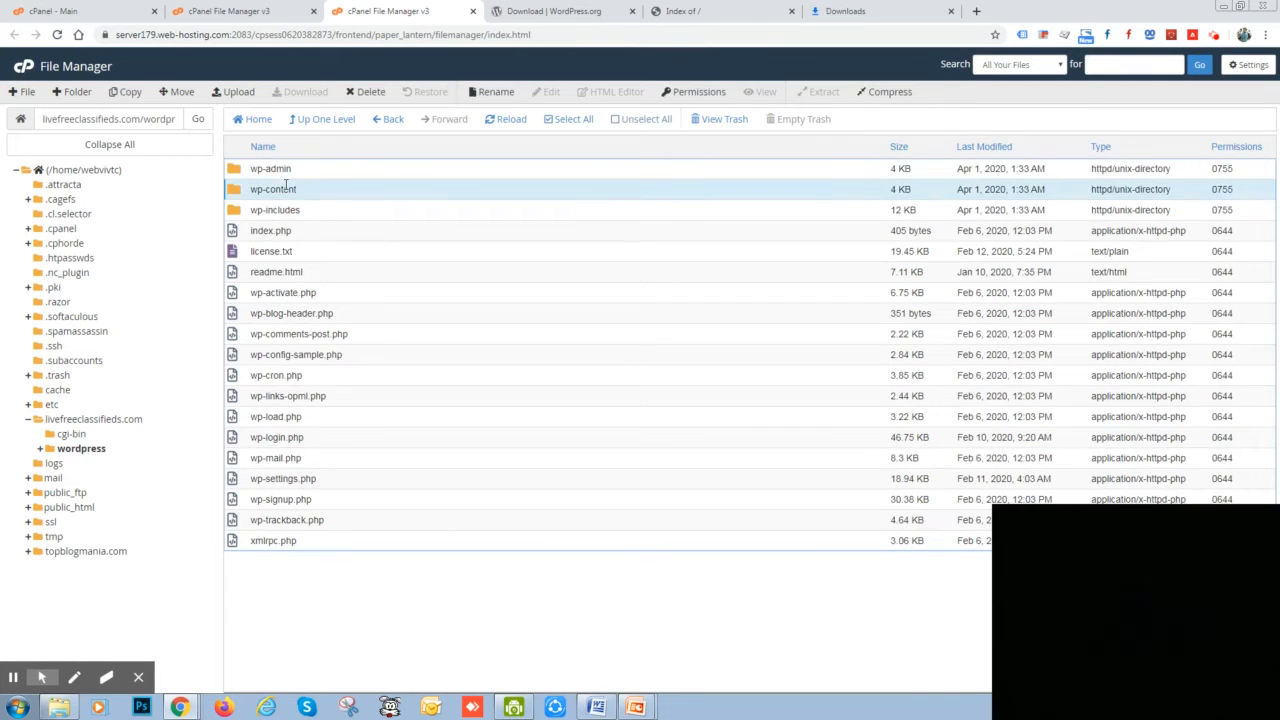
key(ctrl+a)
click(317, 171)
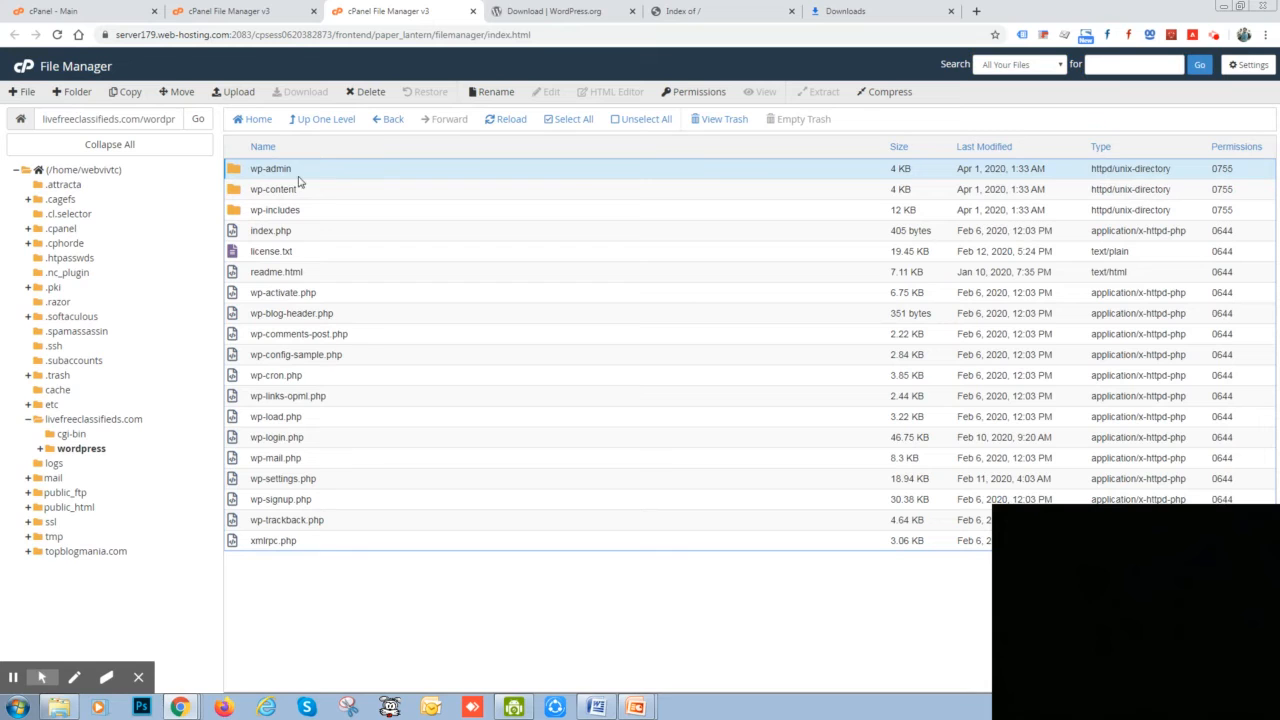
click(568, 119)
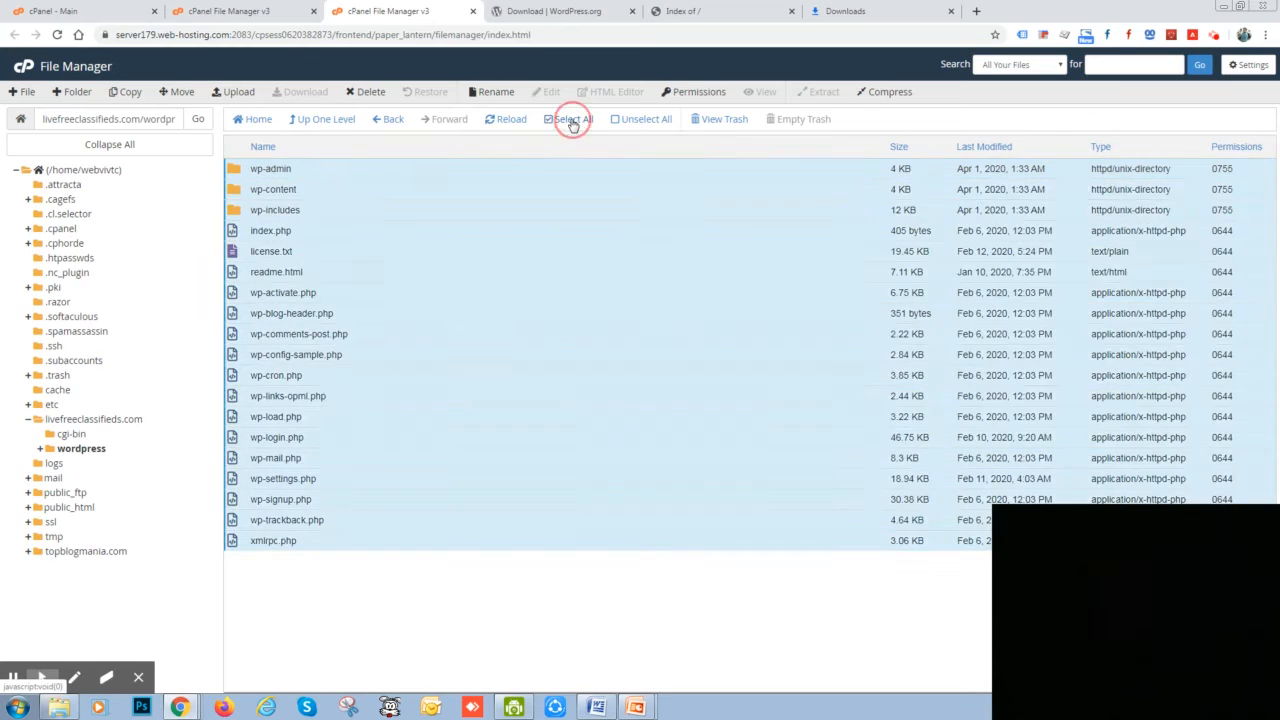
Move the selected files to /livefreeclassifieds.com
click(177, 92)
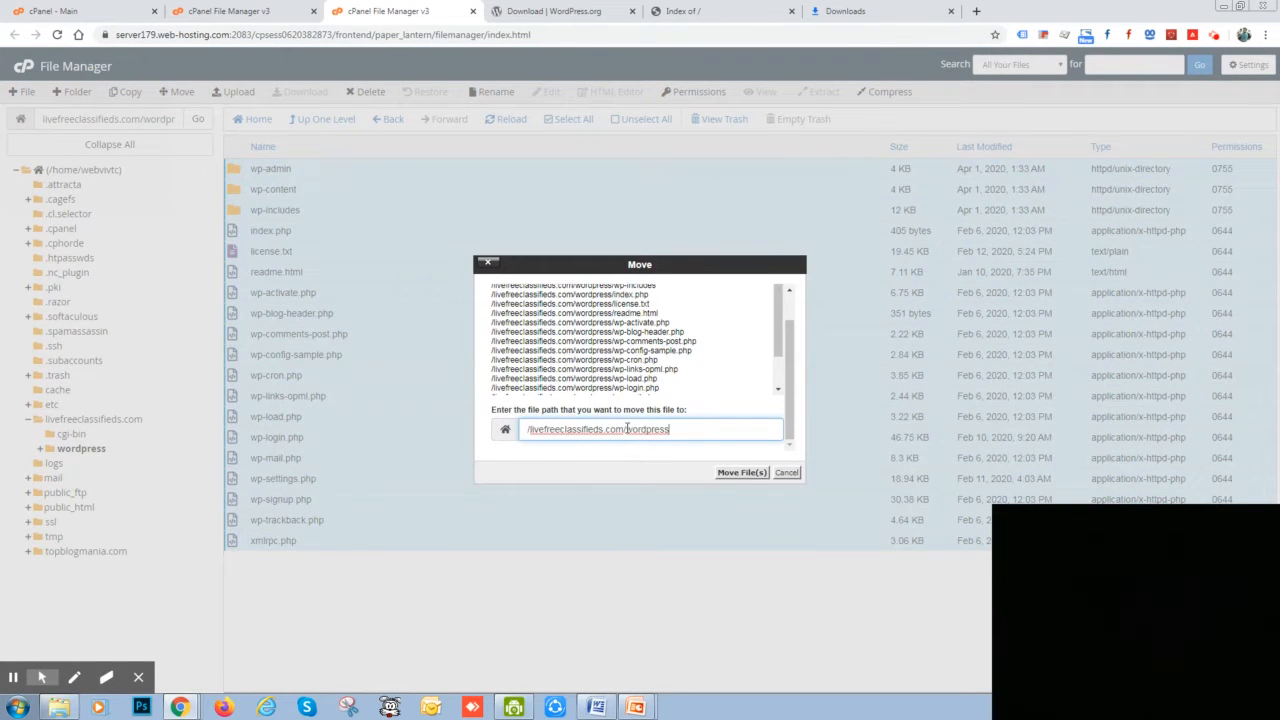
drag(627, 428, 755, 428)
key(BackSpace)
key(Return)
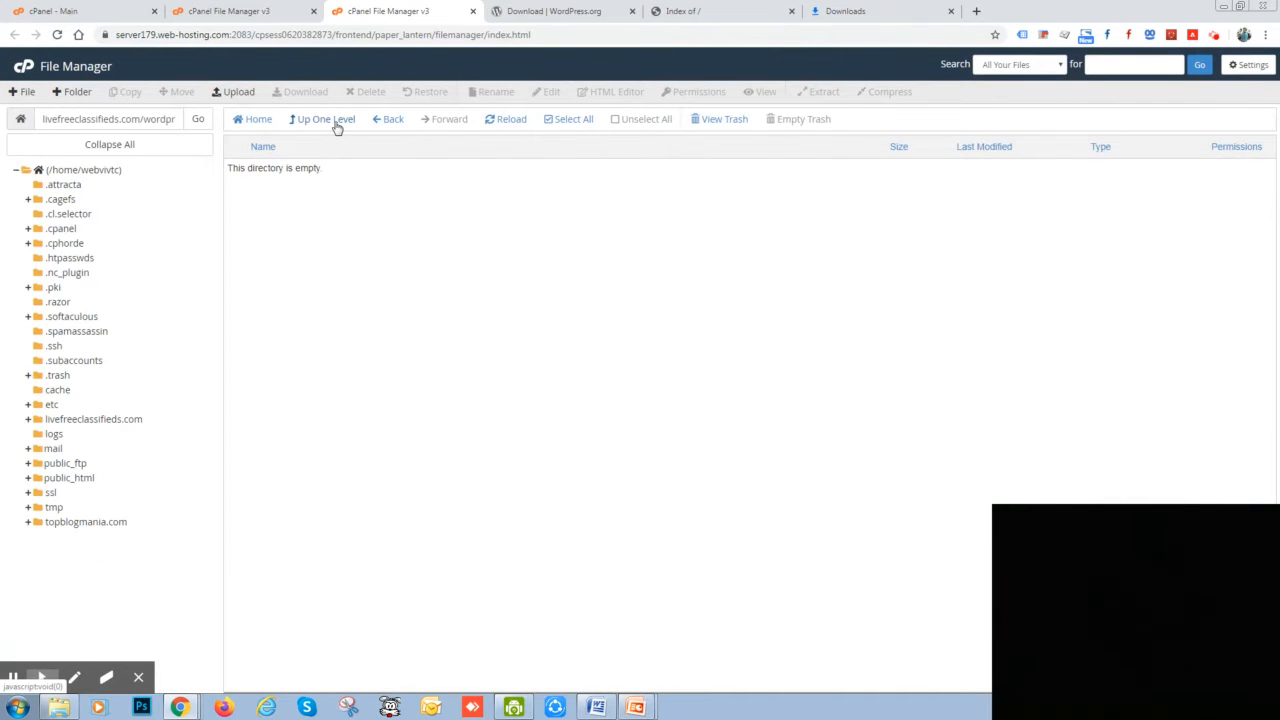
Go up to livefreeclassifieds.com and delete the empty wordpress folder
click(337, 120)
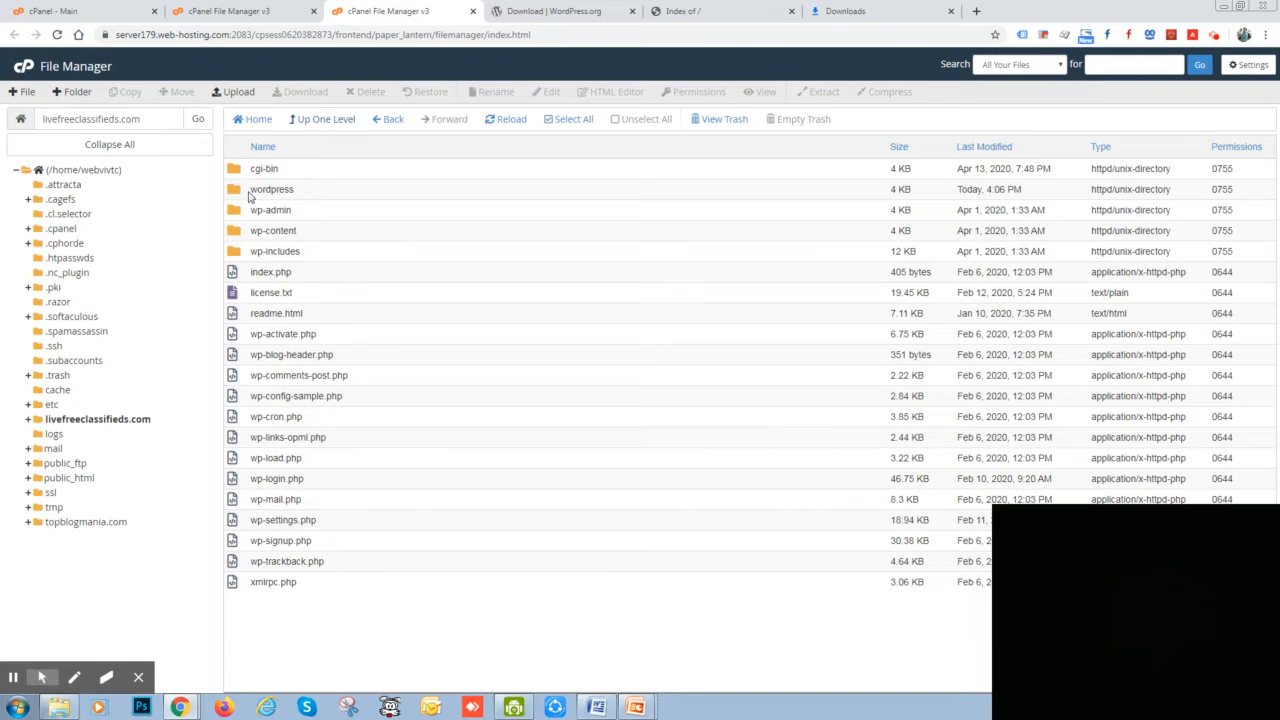
click(241, 194)
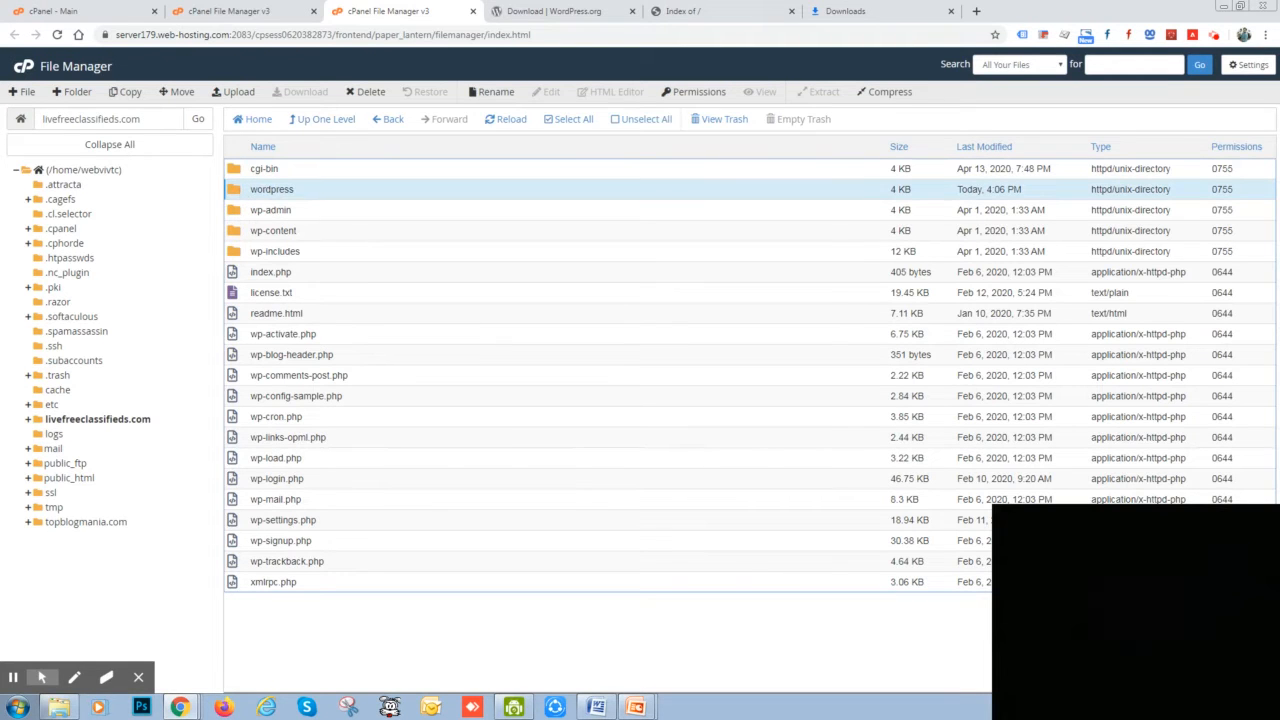
key(Delete)
key(Return)
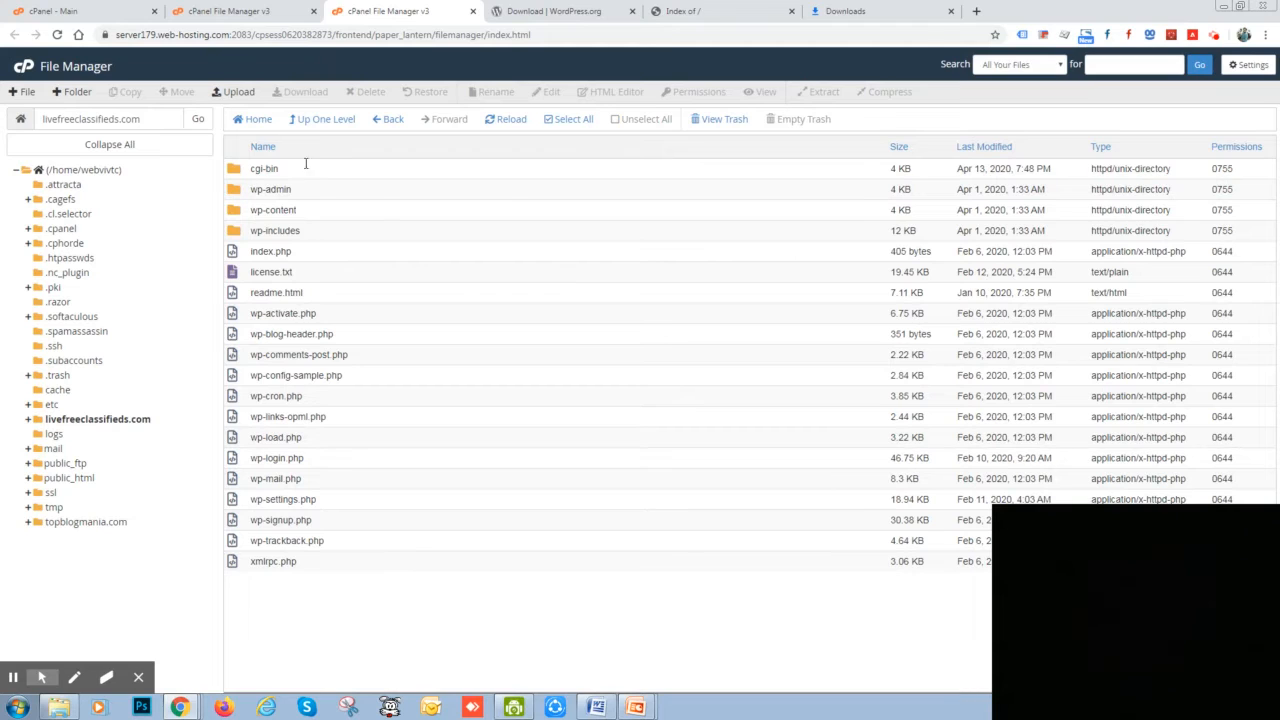
Load livefreeclassifieds.com to bring up the WordPress setup-config language chooser
click(694, 11)
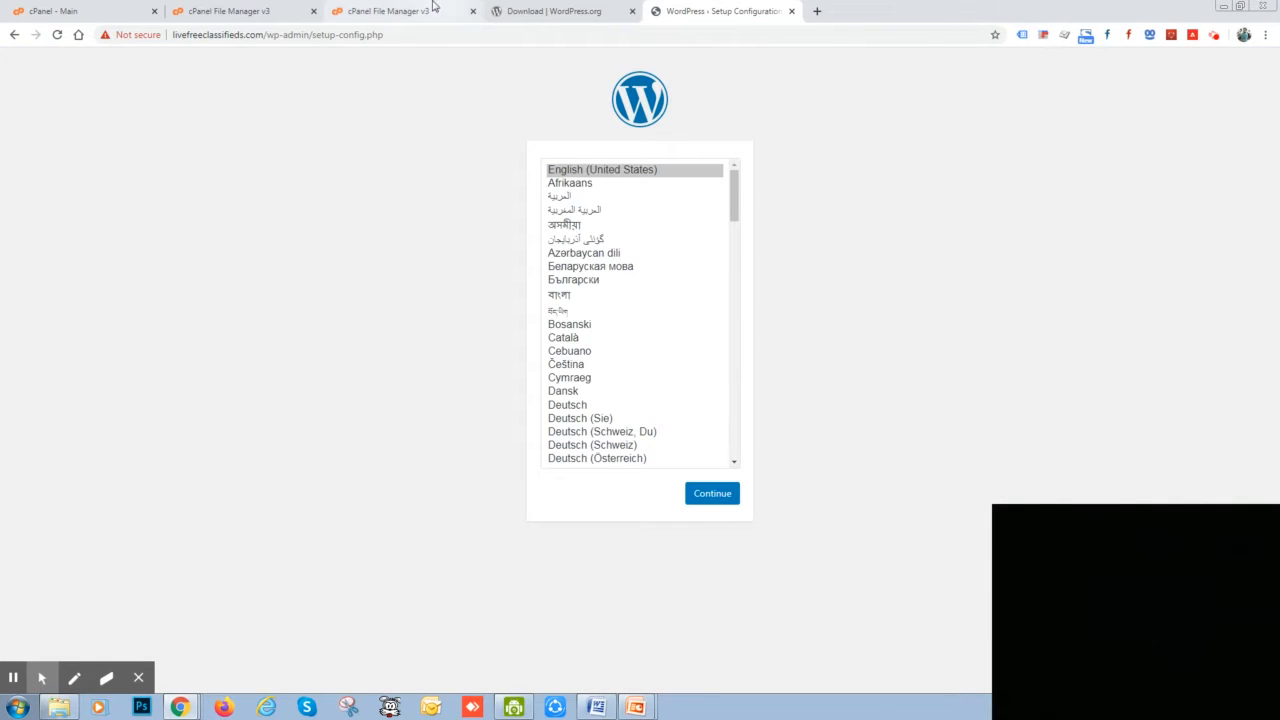
click(383, 8)
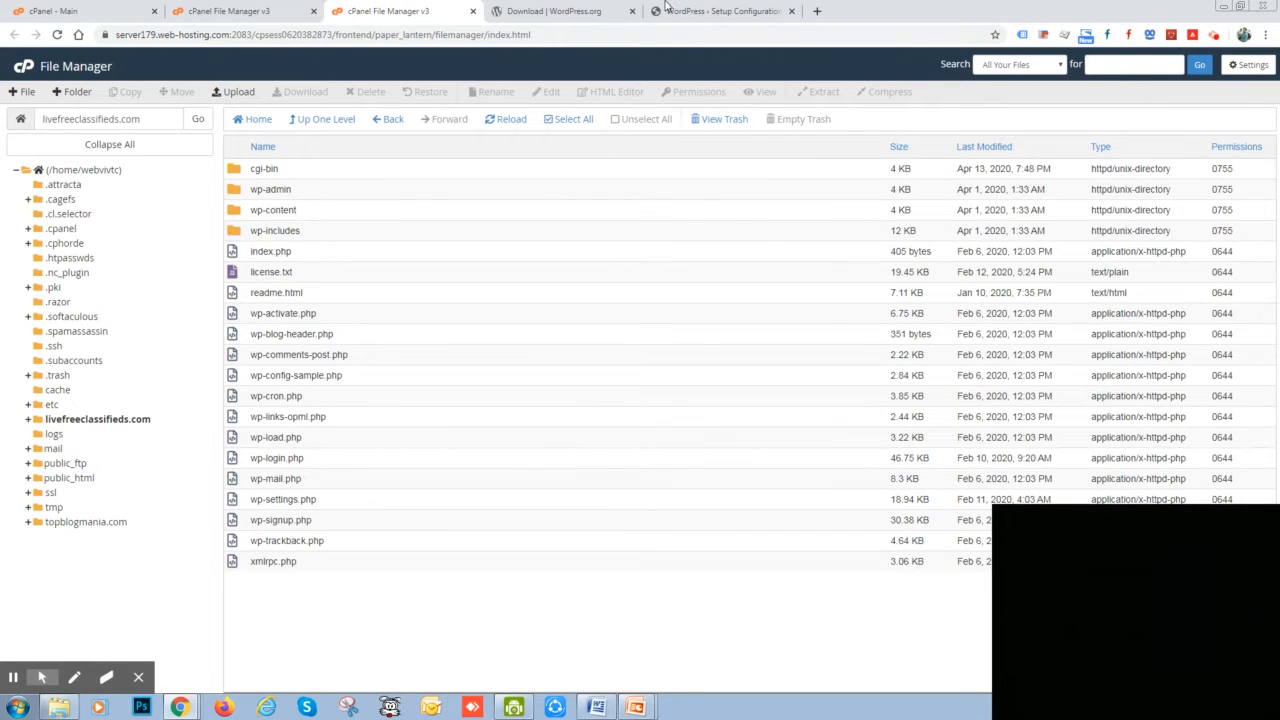
click(698, 11)
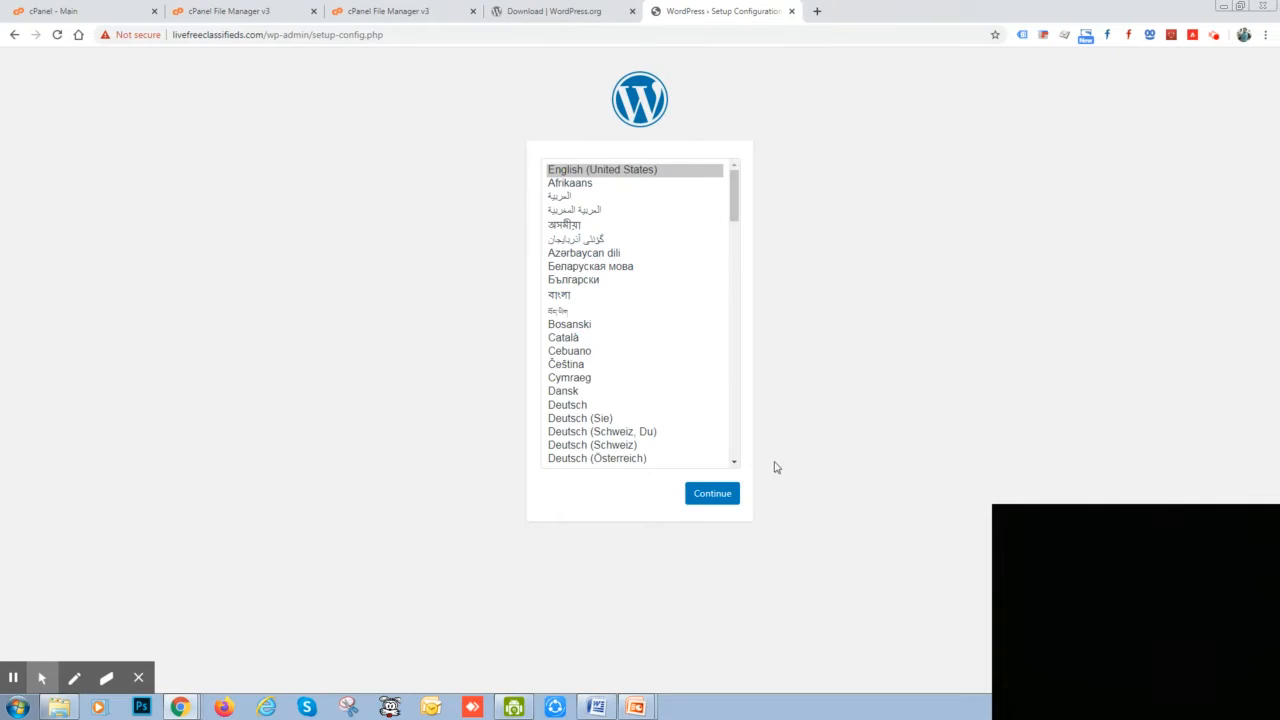
Continue with English (United States) and highlight the required database name, username and password
click(712, 493)
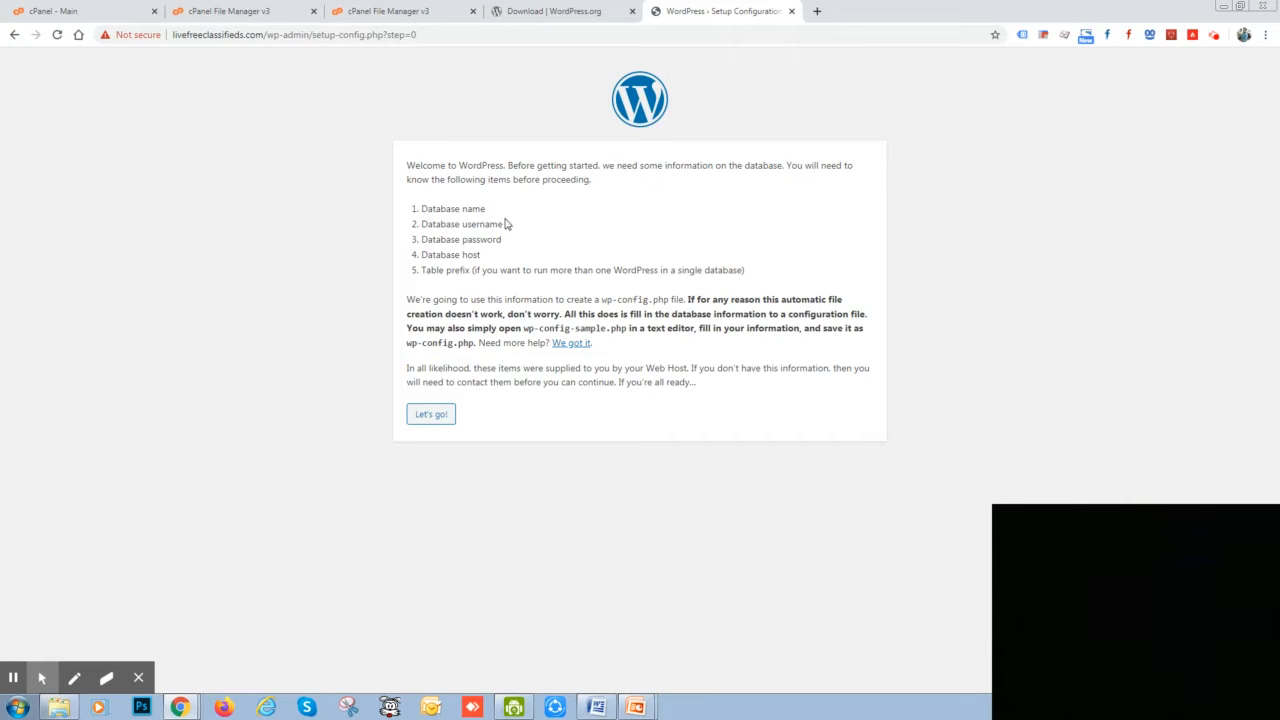
drag(427, 207, 526, 214)
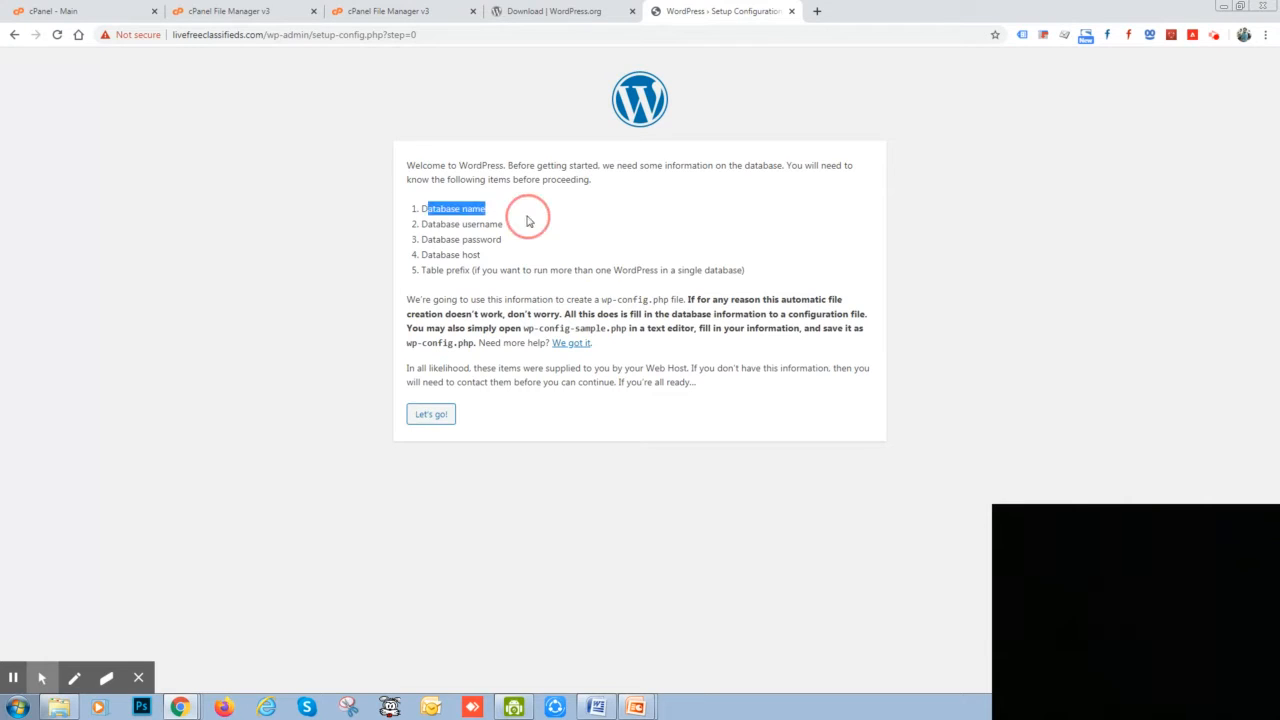
drag(429, 222, 538, 243)
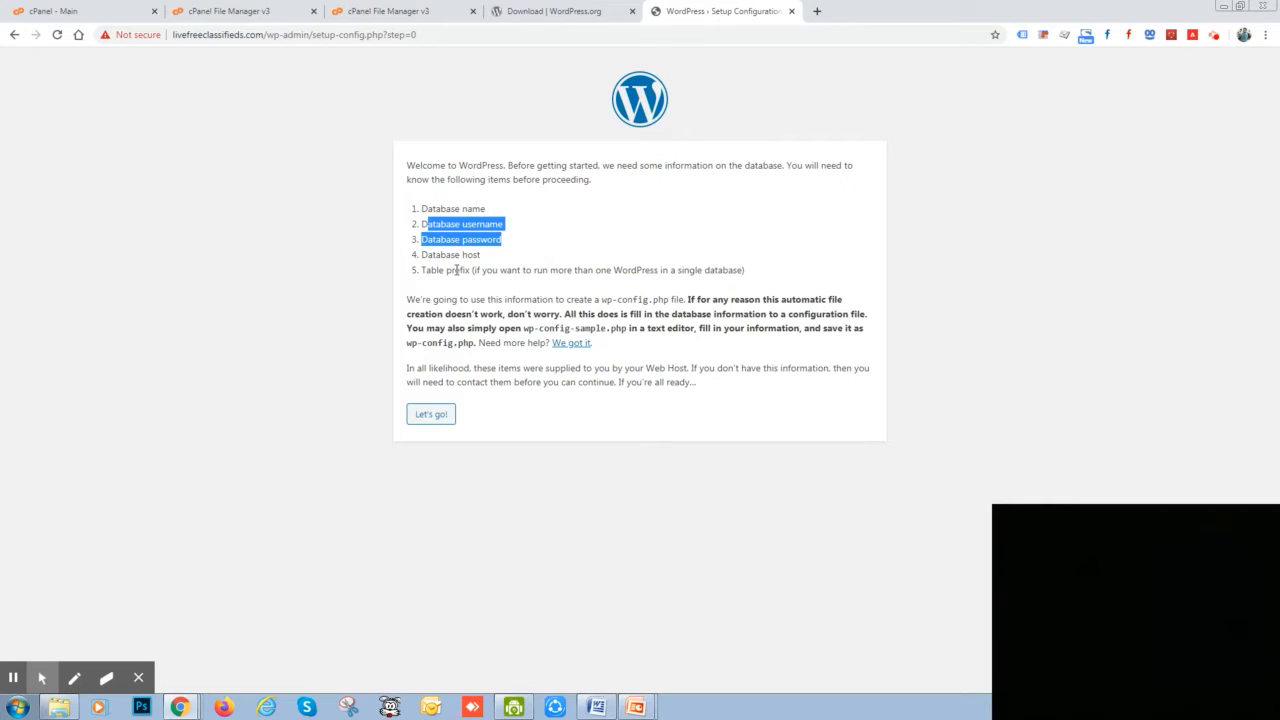
click(504, 217)
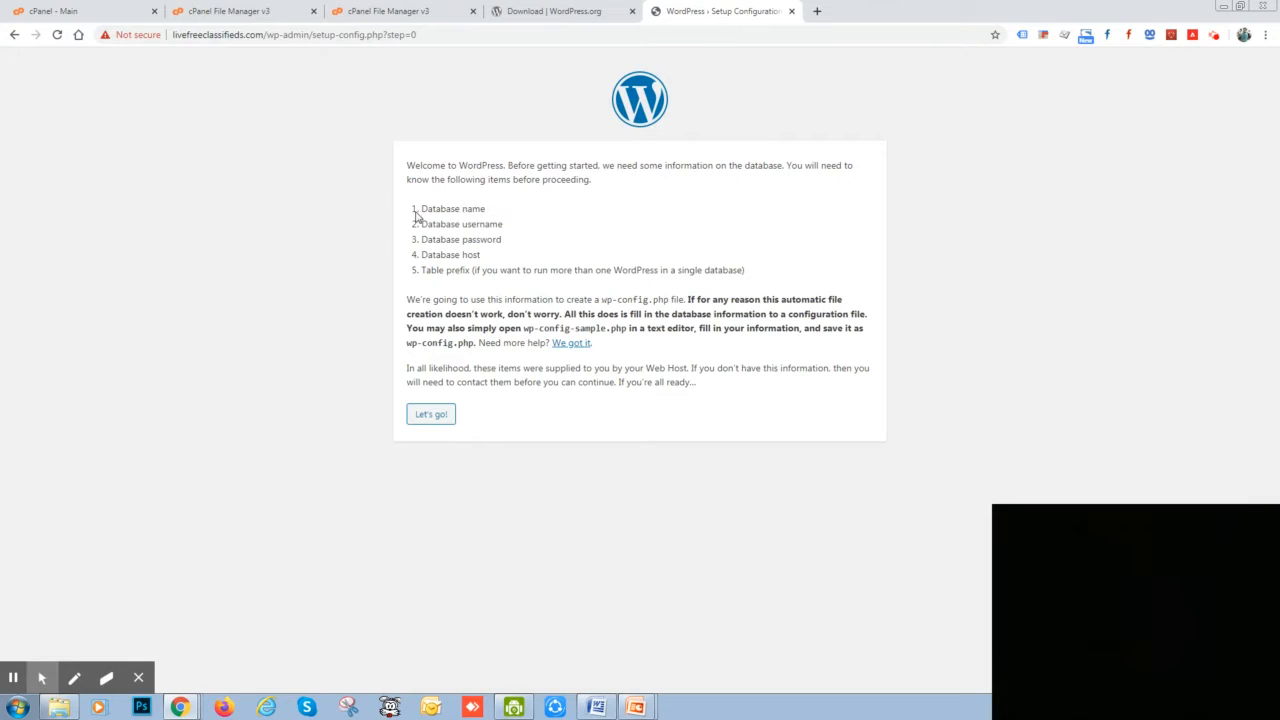
drag(421, 213, 474, 240)
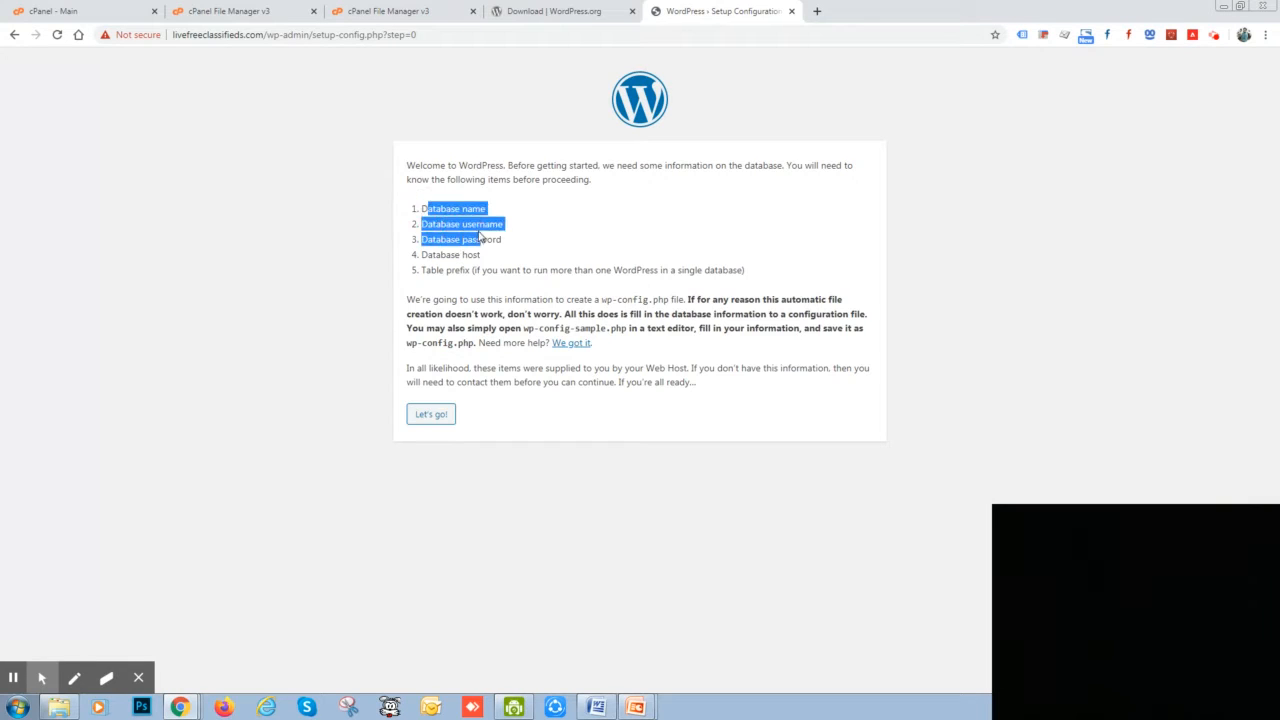
click(483, 236)
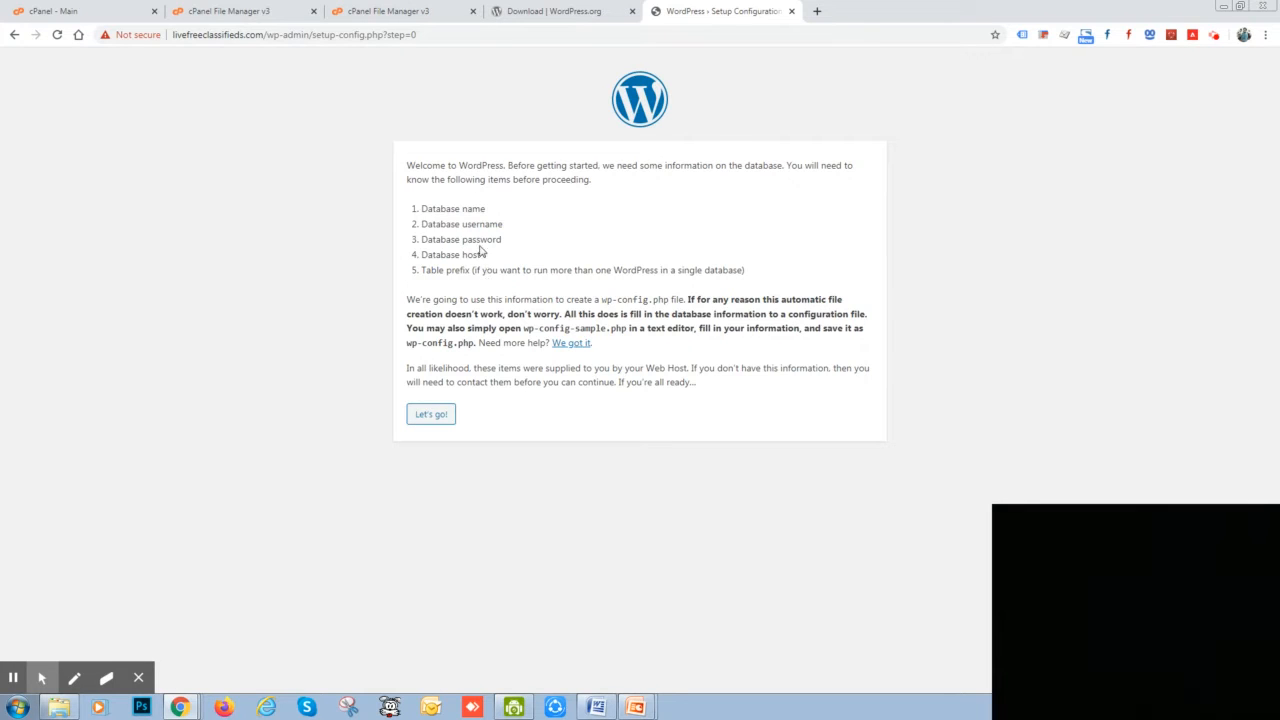
Scroll to the Databases section of the cPanel dashboard and open MySQL Databases
click(82, 13)
scroll(500, 262, down, 2)
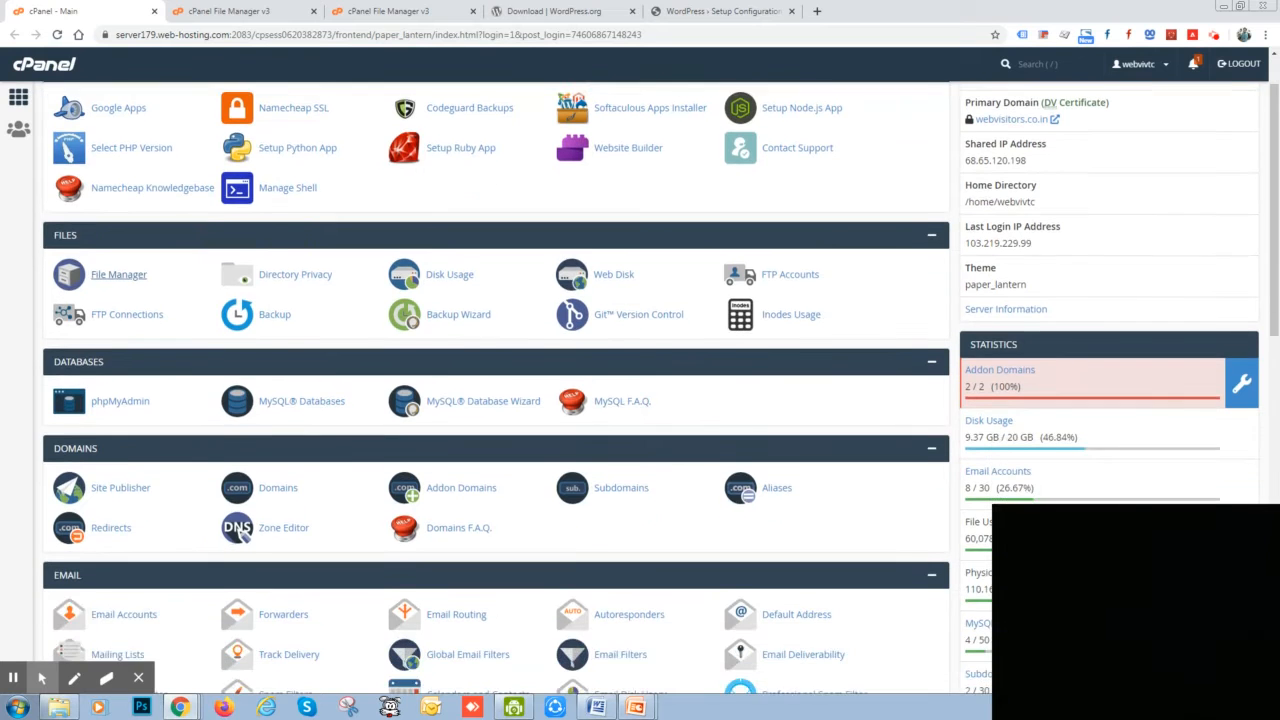
scroll(505, 263, down, 1)
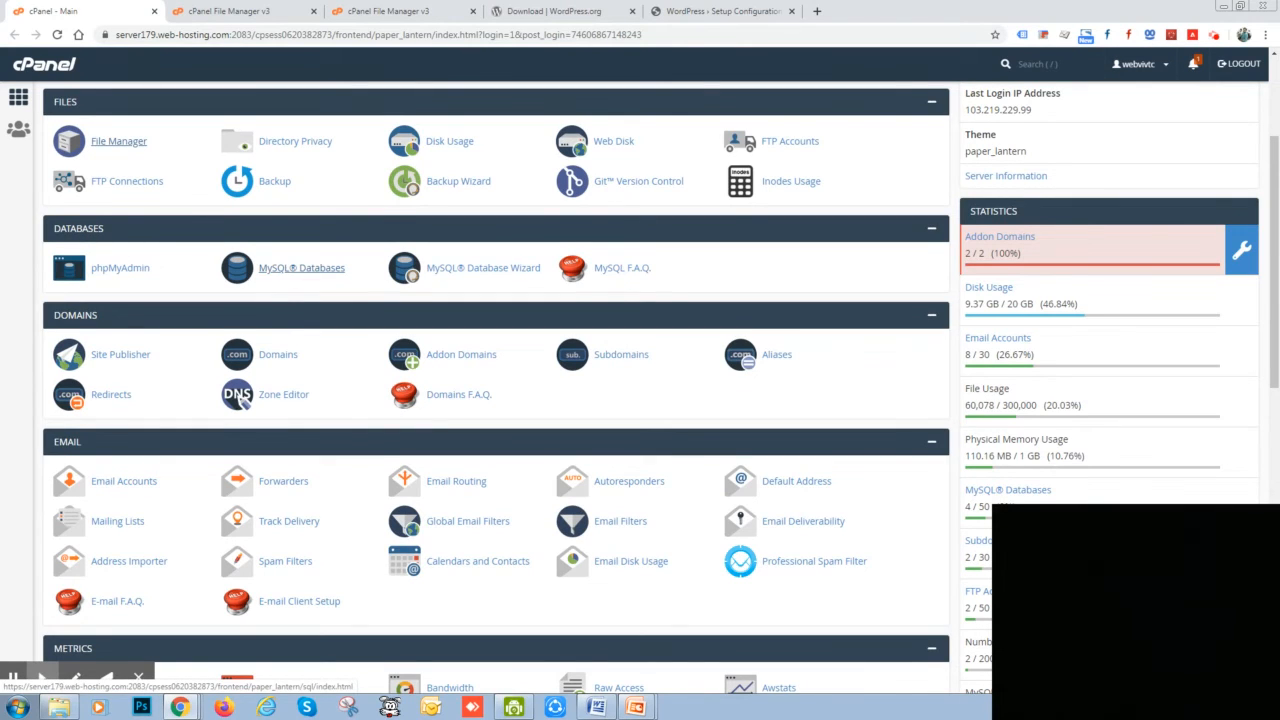
click(306, 270)
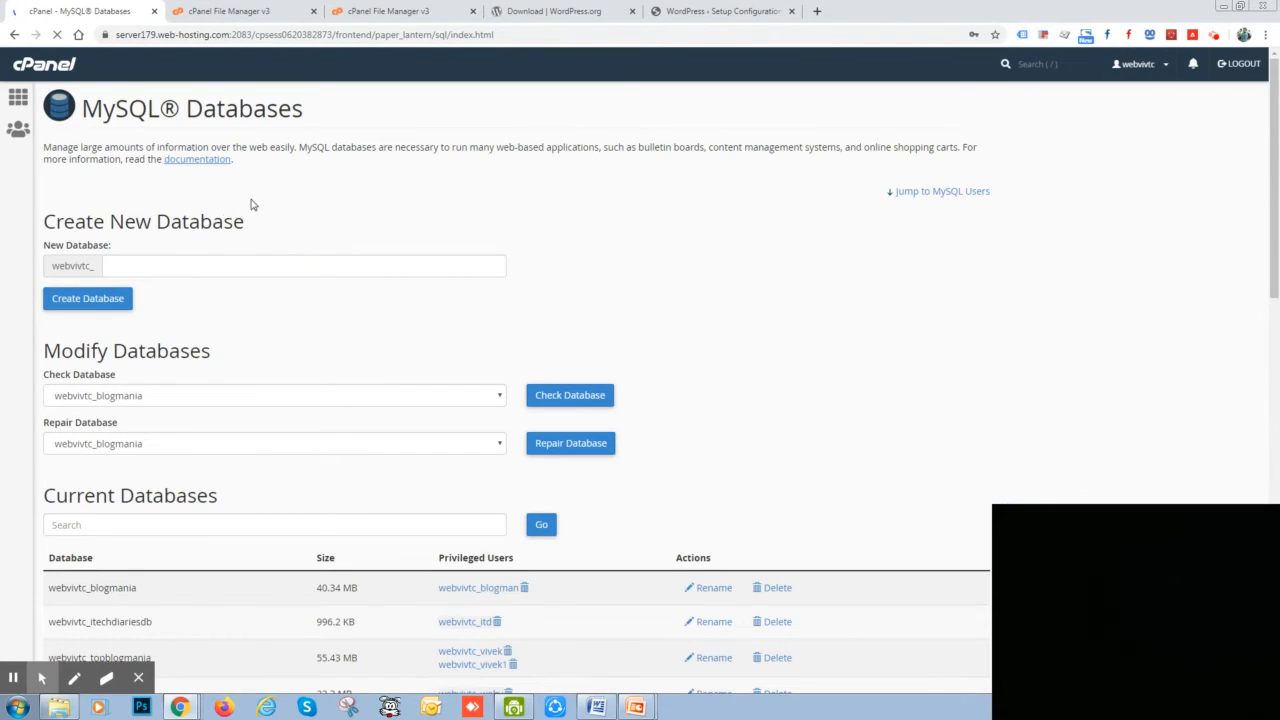
Copy the site name from the WordPress setup page's address bar
drag(44, 221, 298, 226)
click(298, 226)
click(700, 10)
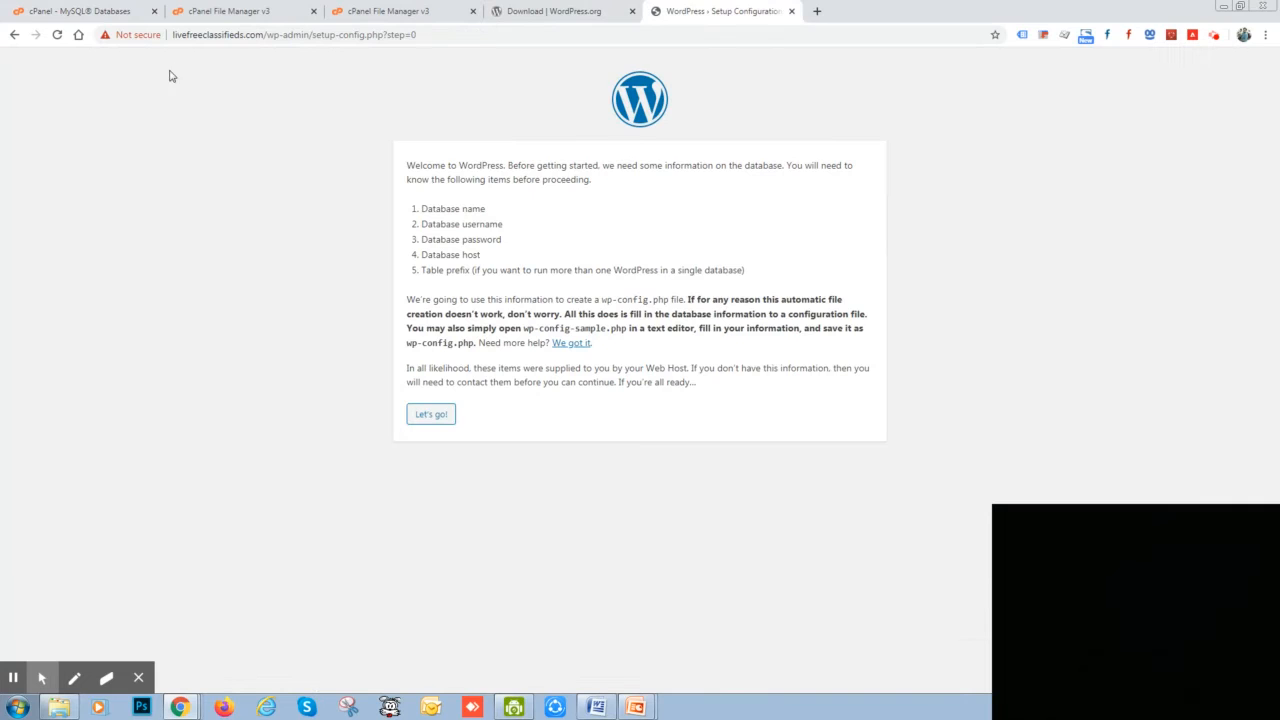
double_click(219, 36)
key(ctrl+c)
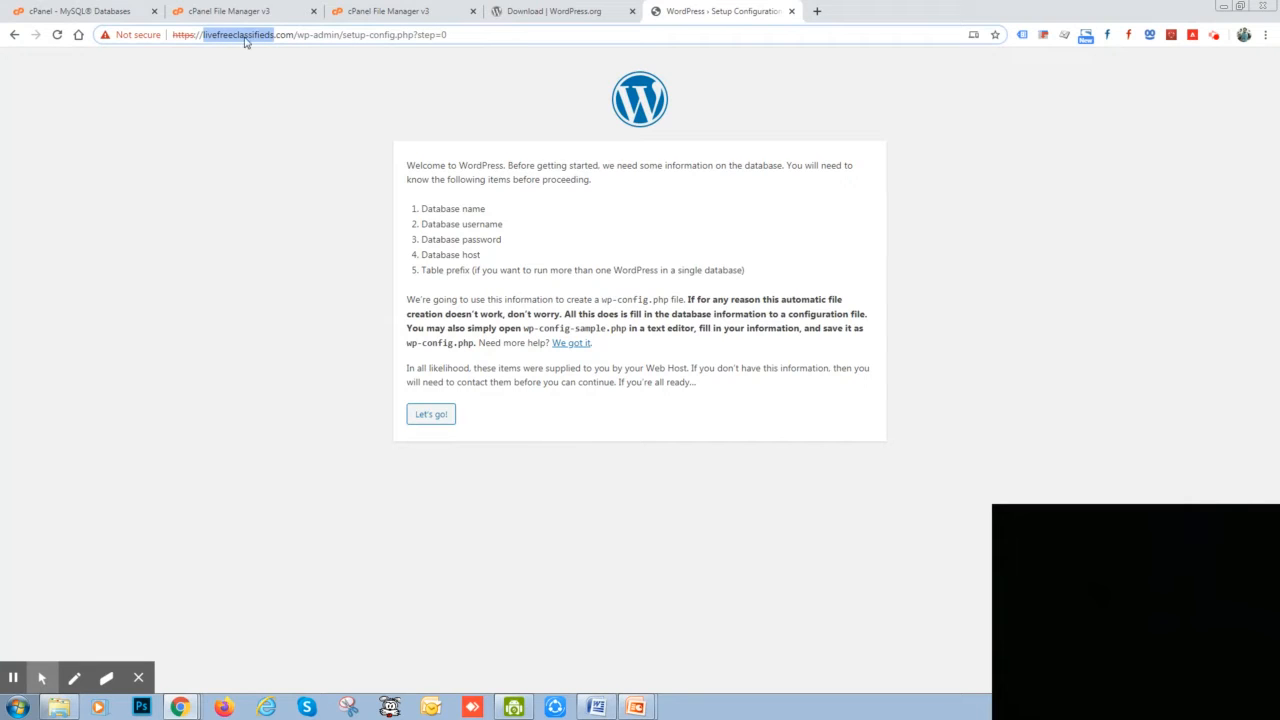
click(90, 11)
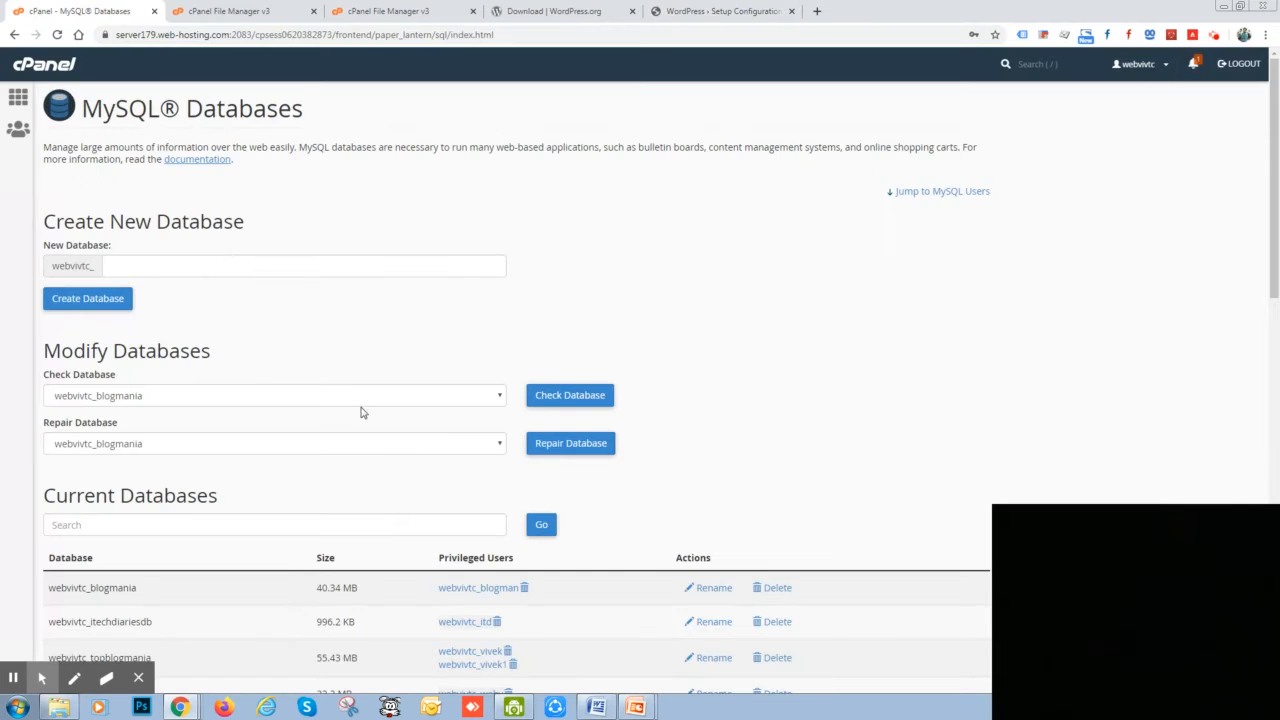
Create a MySQL database named livefreeclassifieds and select its full name for the notes
click(189, 267)
key(ctrl+v)
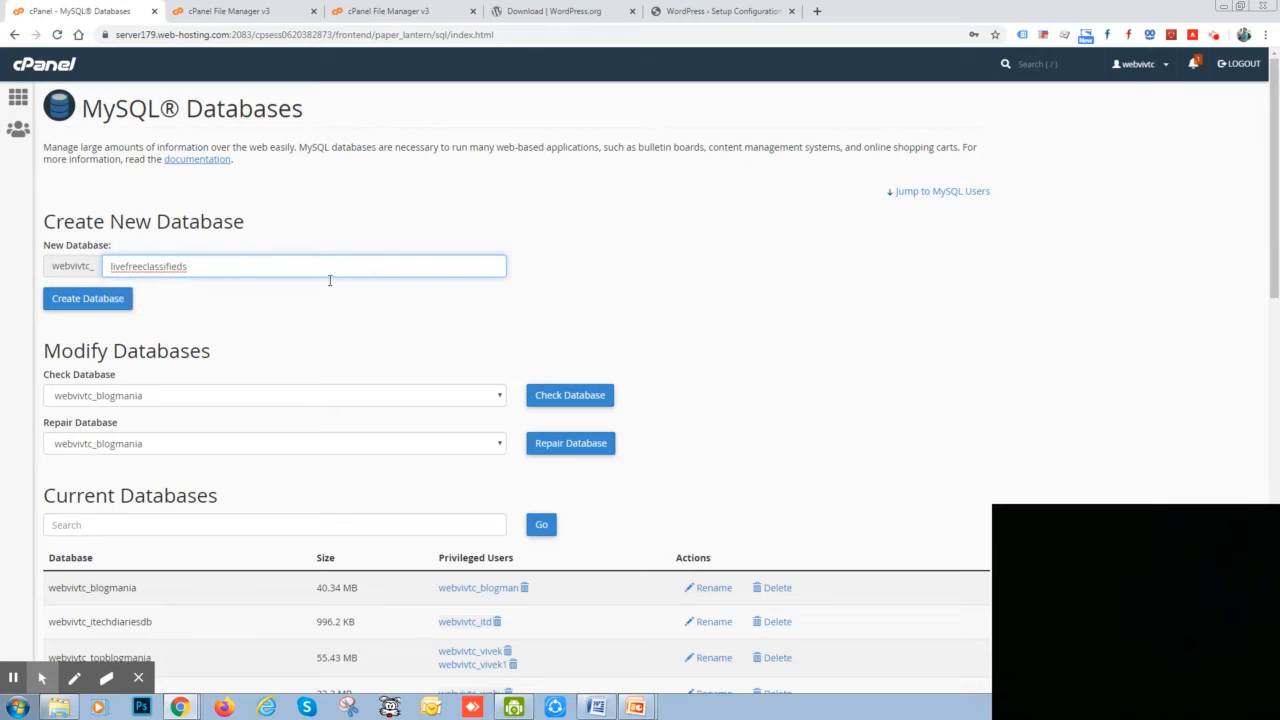
click(92, 300)
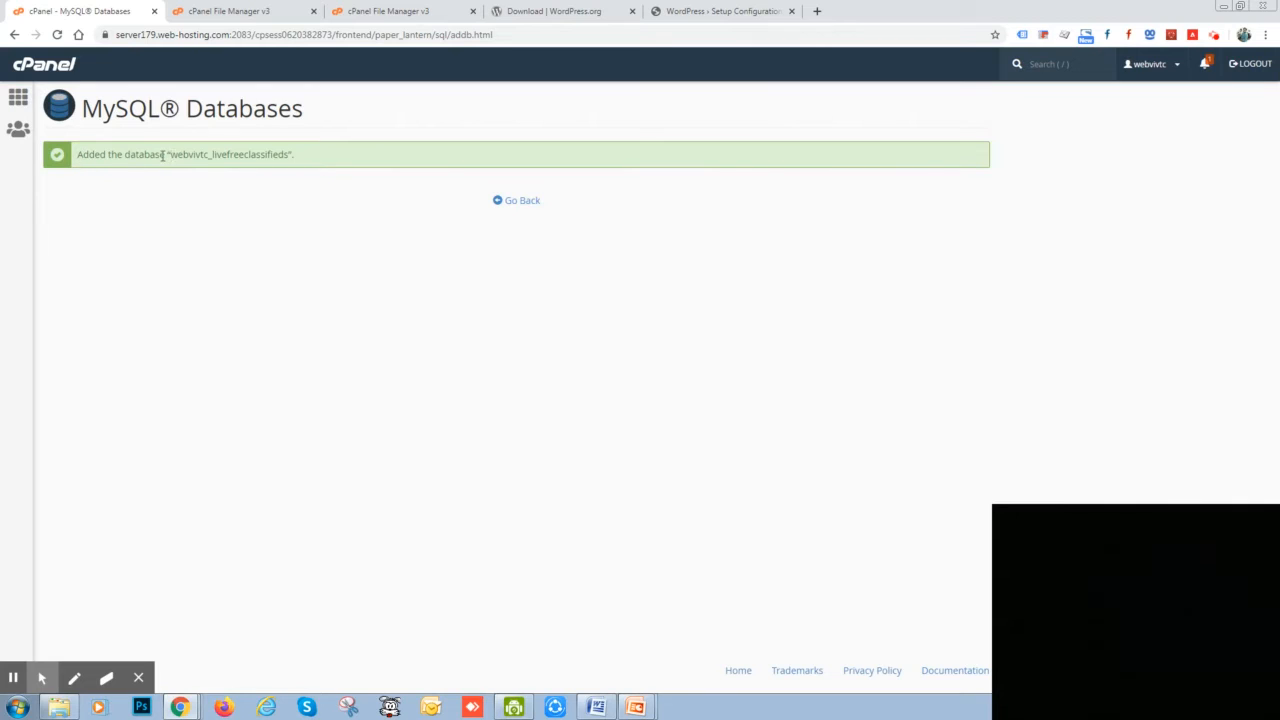
drag(172, 154, 320, 163)
key(ctrl+c)
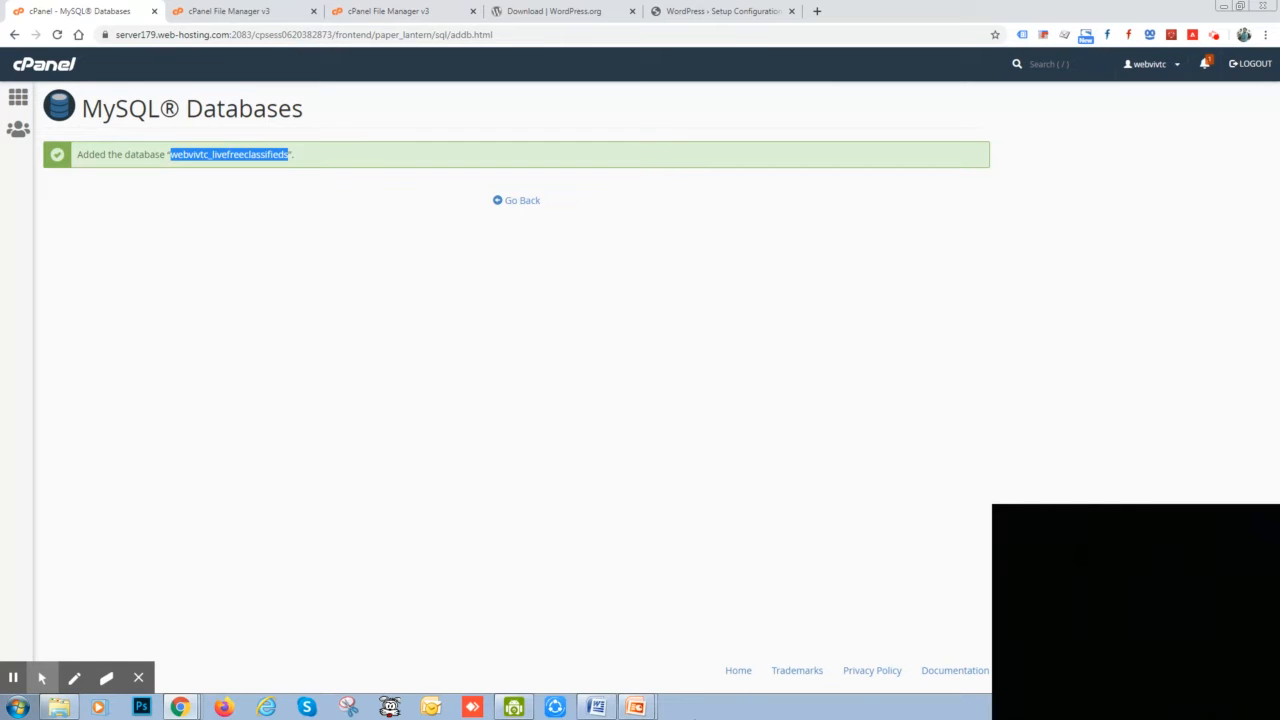
click(607, 708)
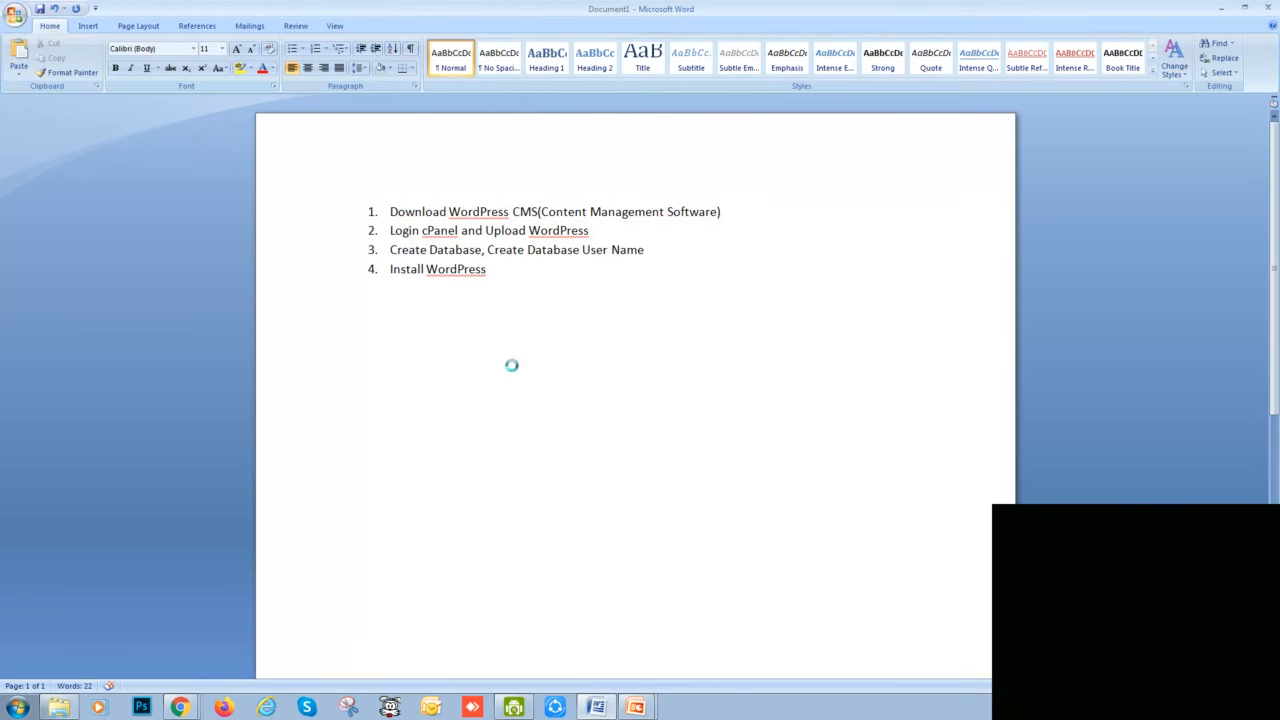
Paste the new database name into the Word notes and return to cPanel's MySQL Databases page
key(ctrl+v)
key(alt+Tab)
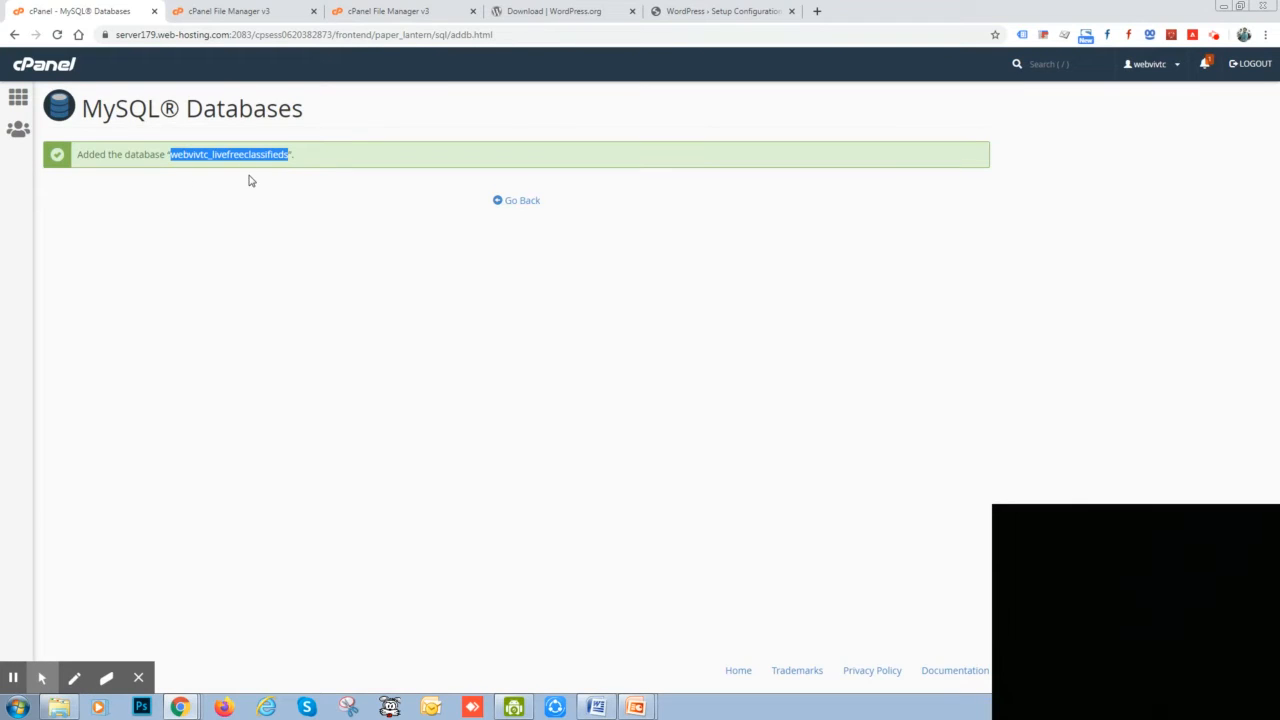
click(528, 201)
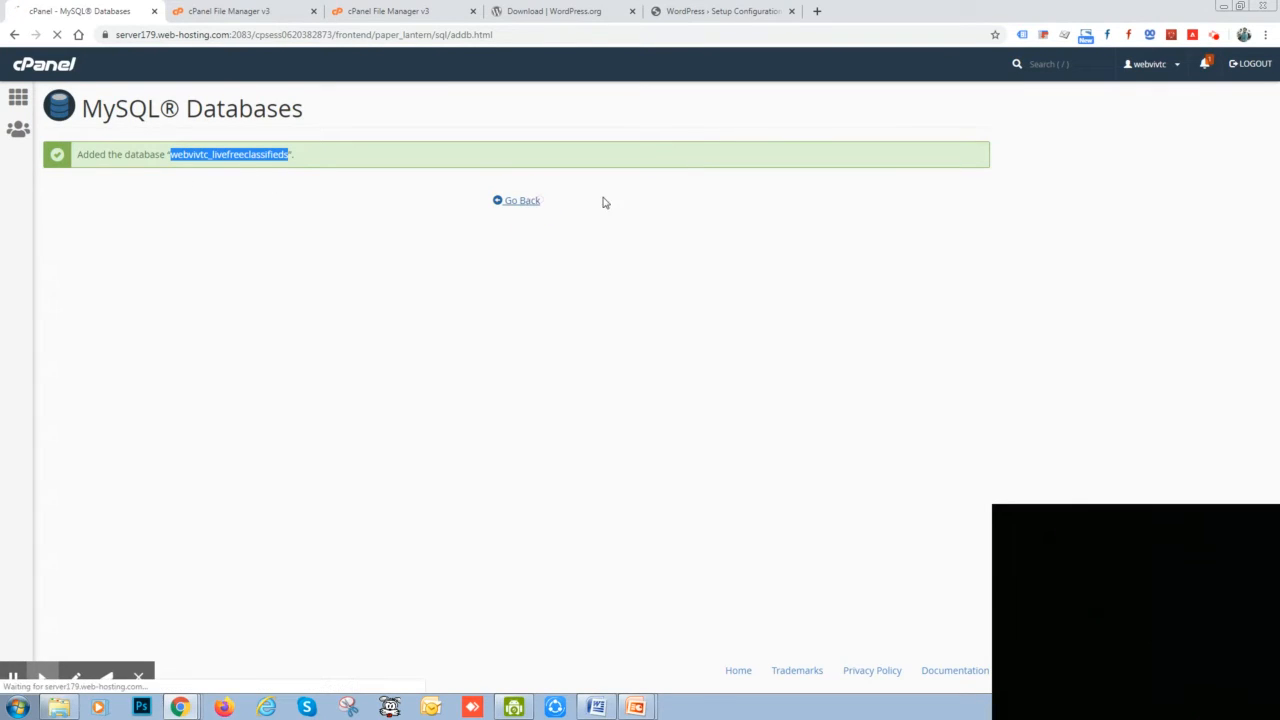
click(717, 8)
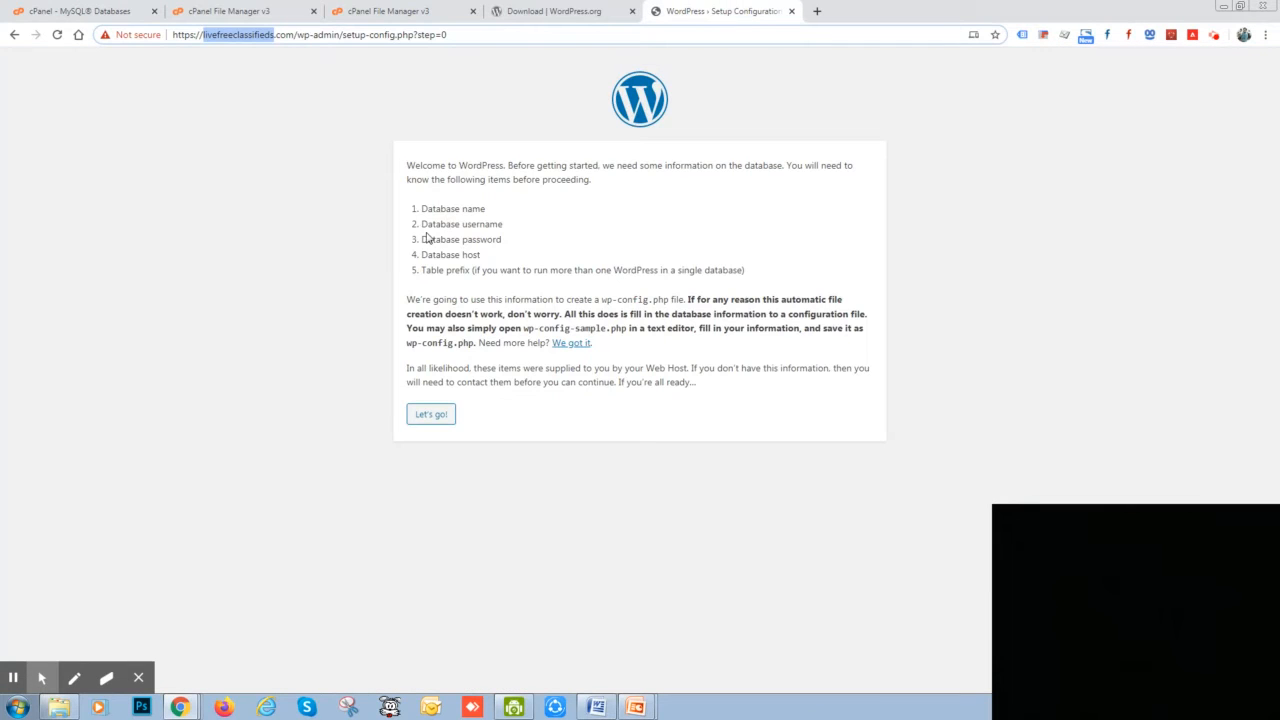
drag(421, 224, 502, 226)
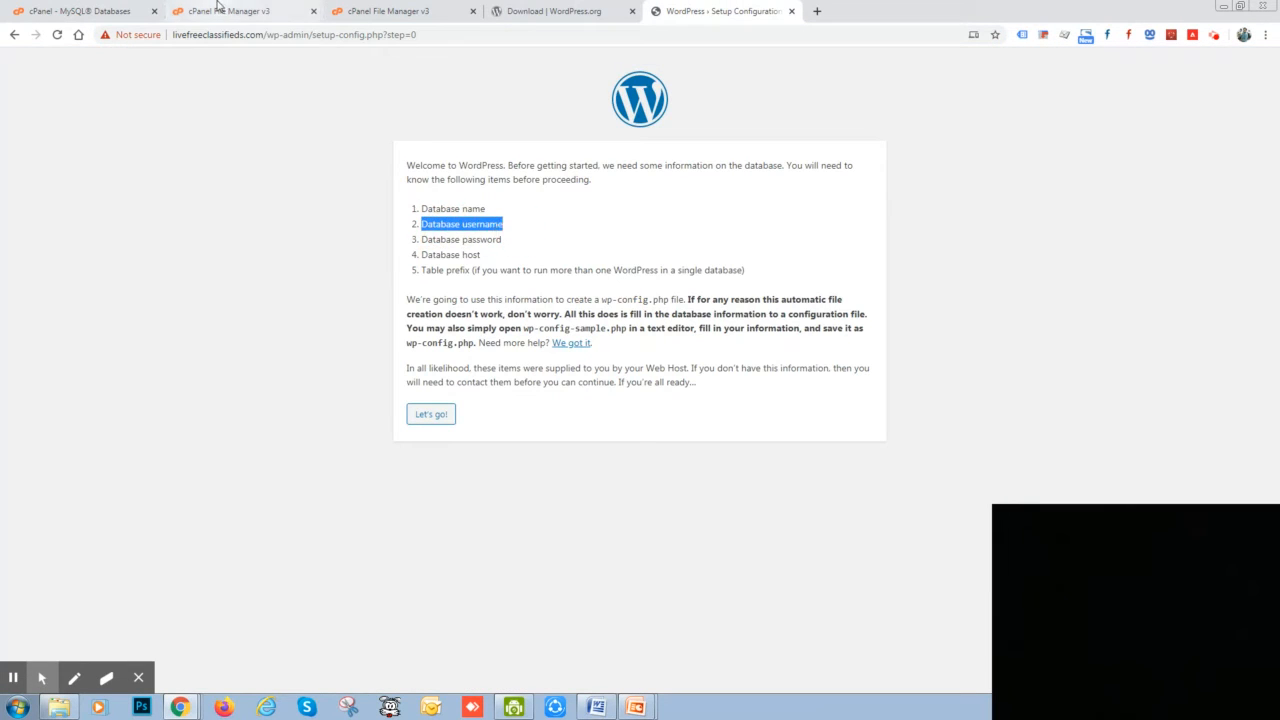
click(107, 8)
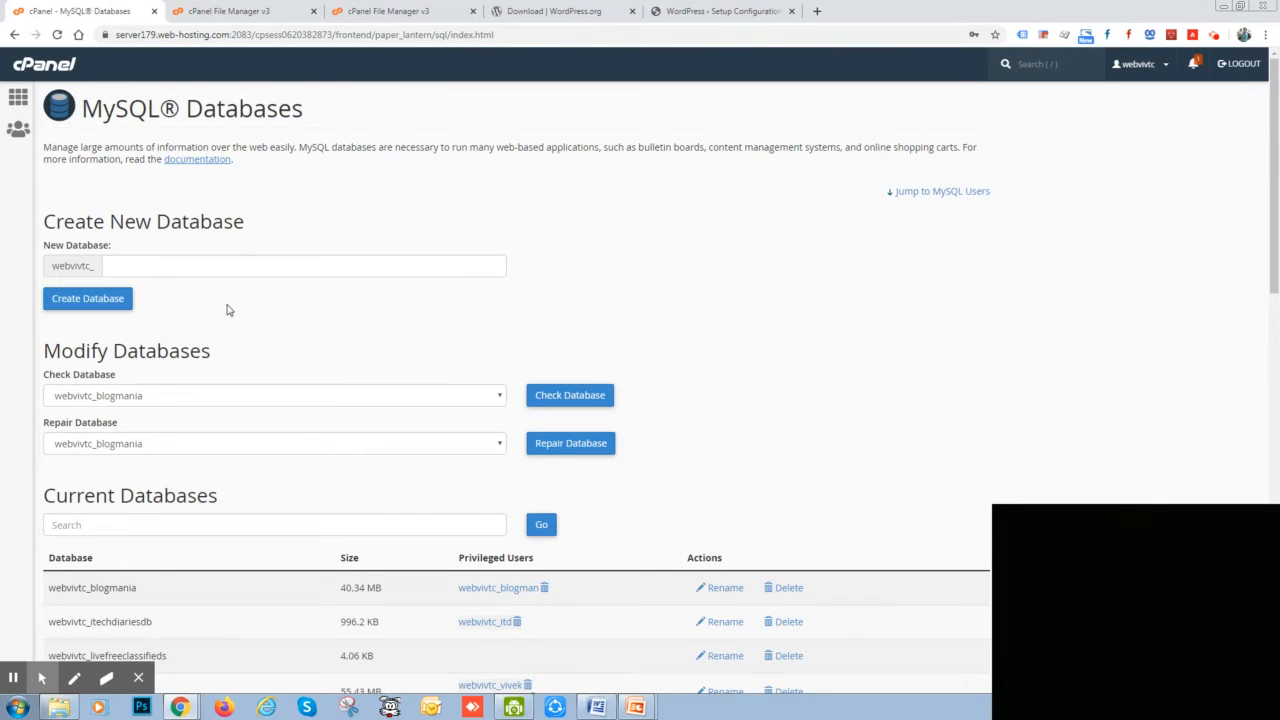
Enter the site name livefreeclassifieds as the new MySQL user's username
scroll(232, 304, down, 2)
scroll(233, 304, down, 6)
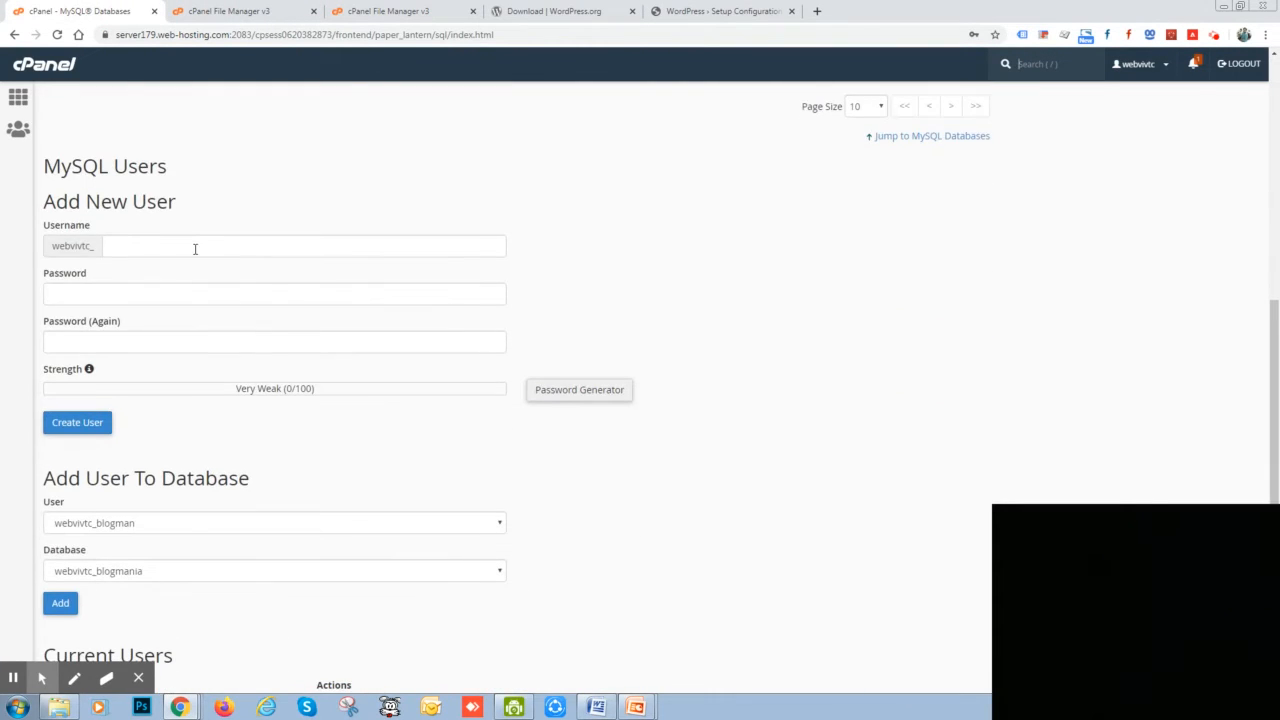
click(195, 249)
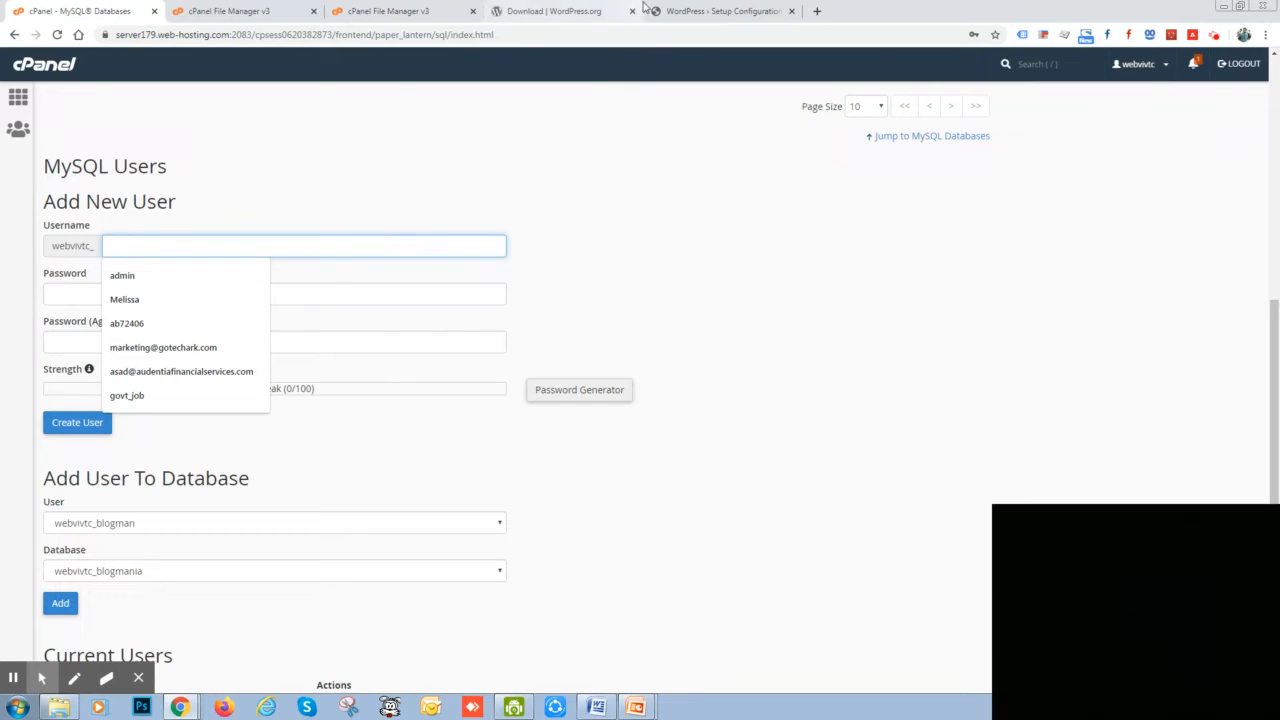
click(714, 10)
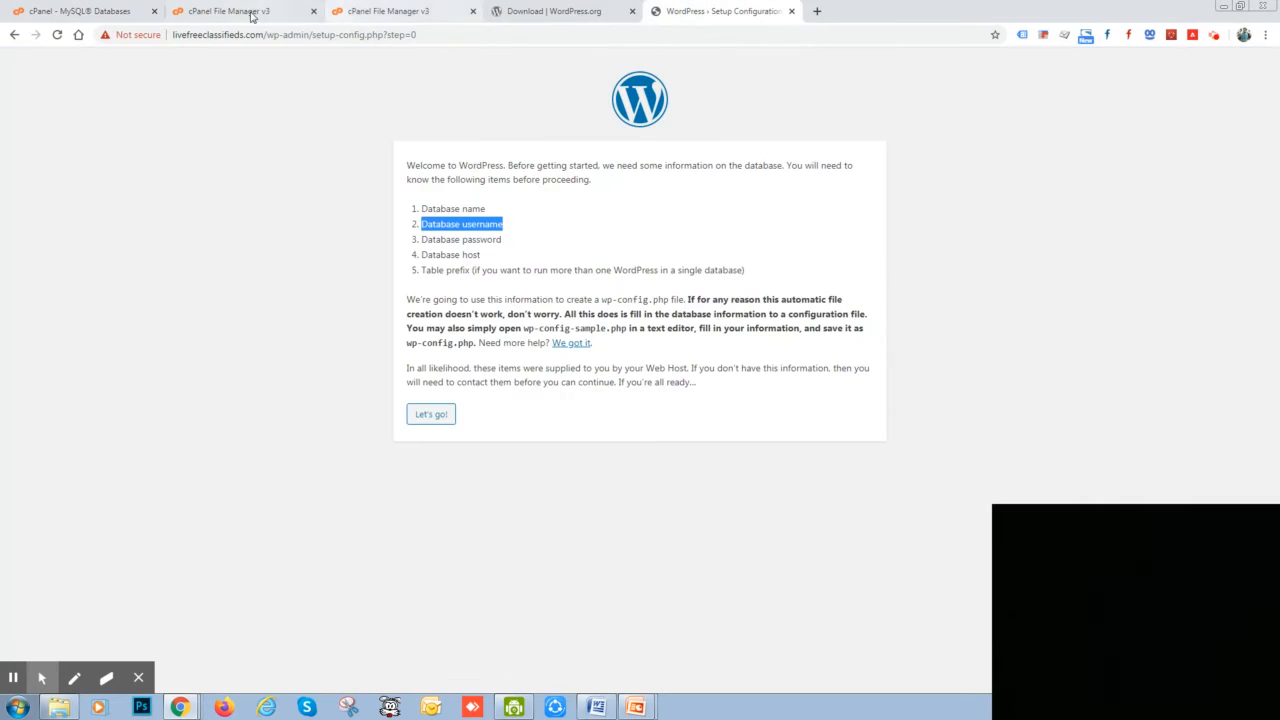
double_click(207, 36)
key(ctrl+c)
click(84, 10)
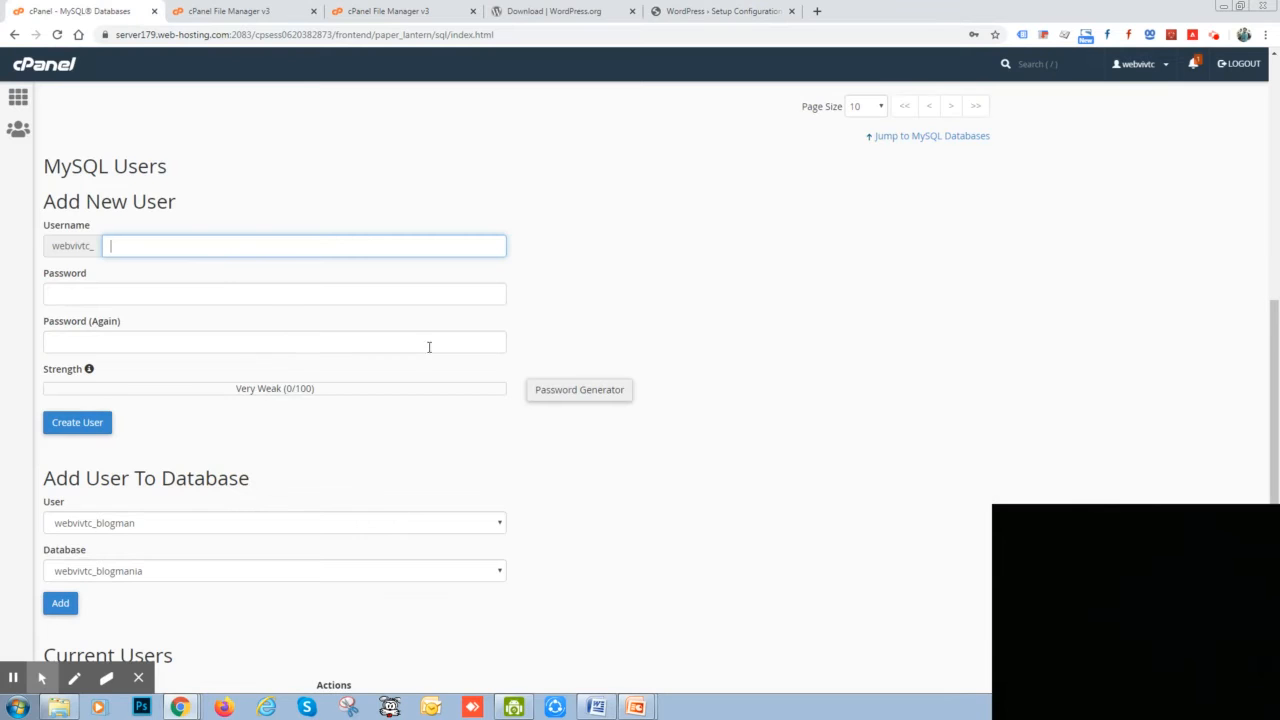
click(214, 244)
key(ctrl+v)
Give the user a strong password, confirm it, and create the user
click(196, 290)
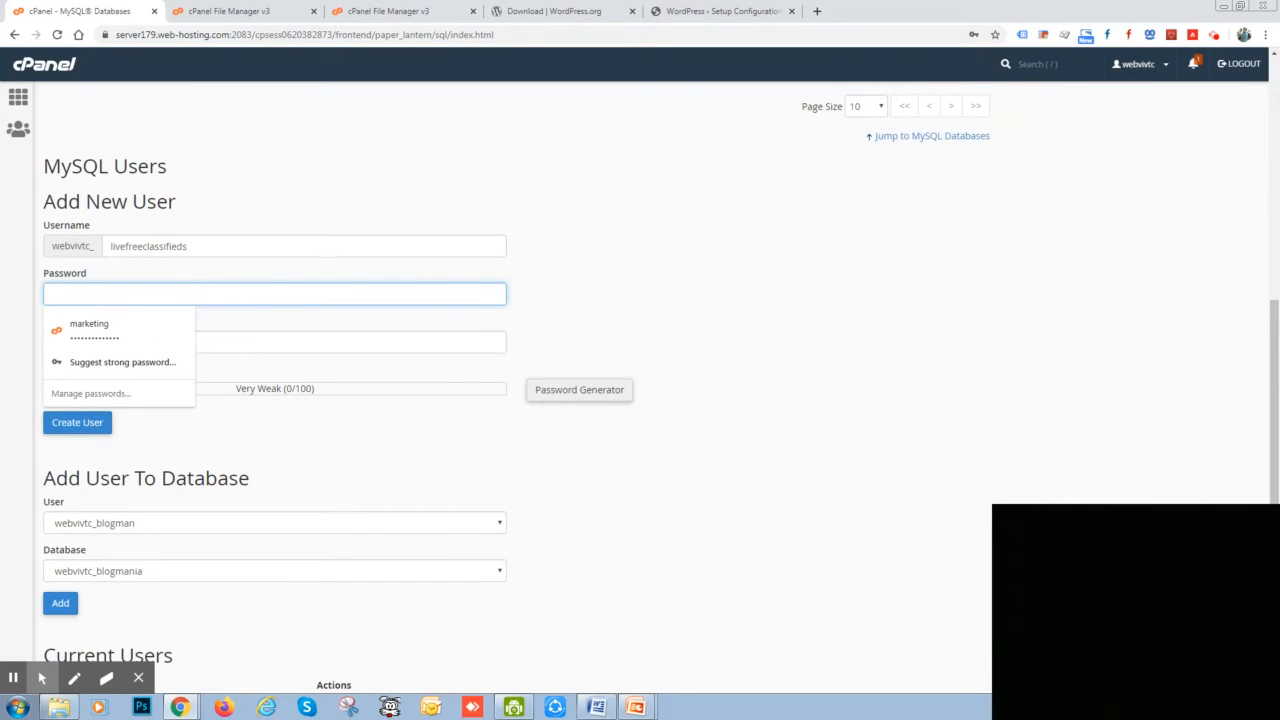
text(p)
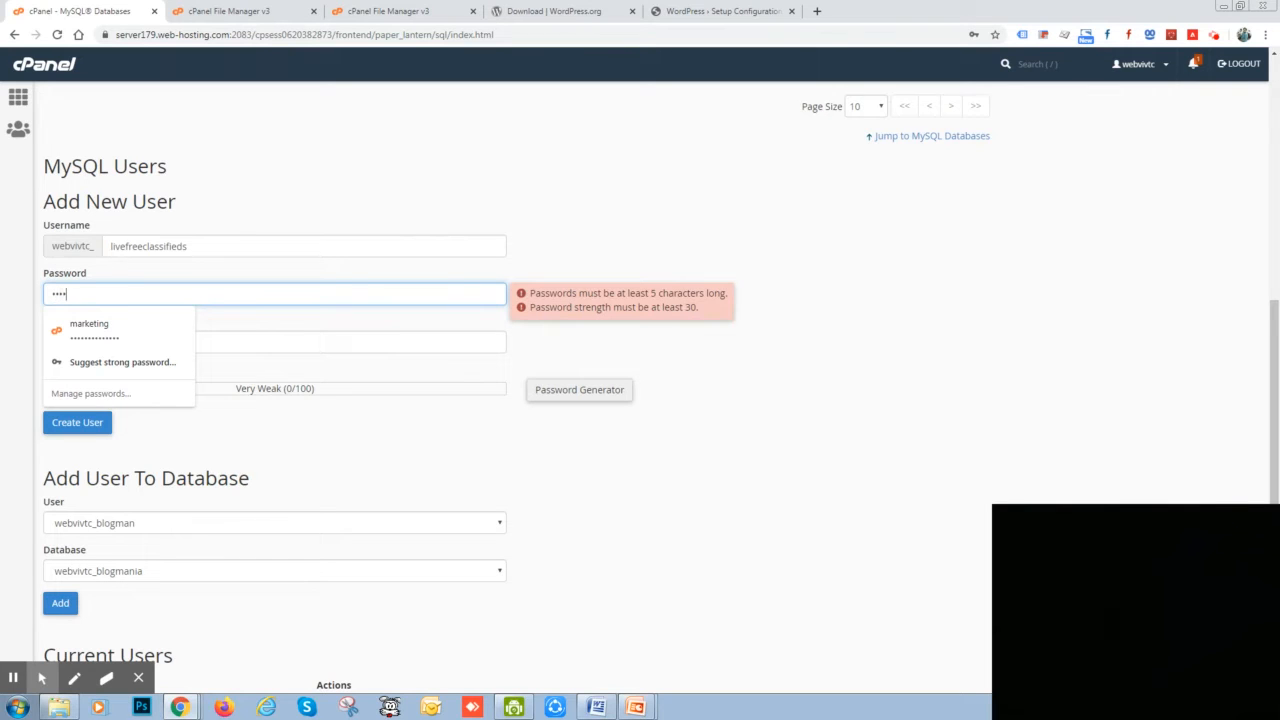
text(********)
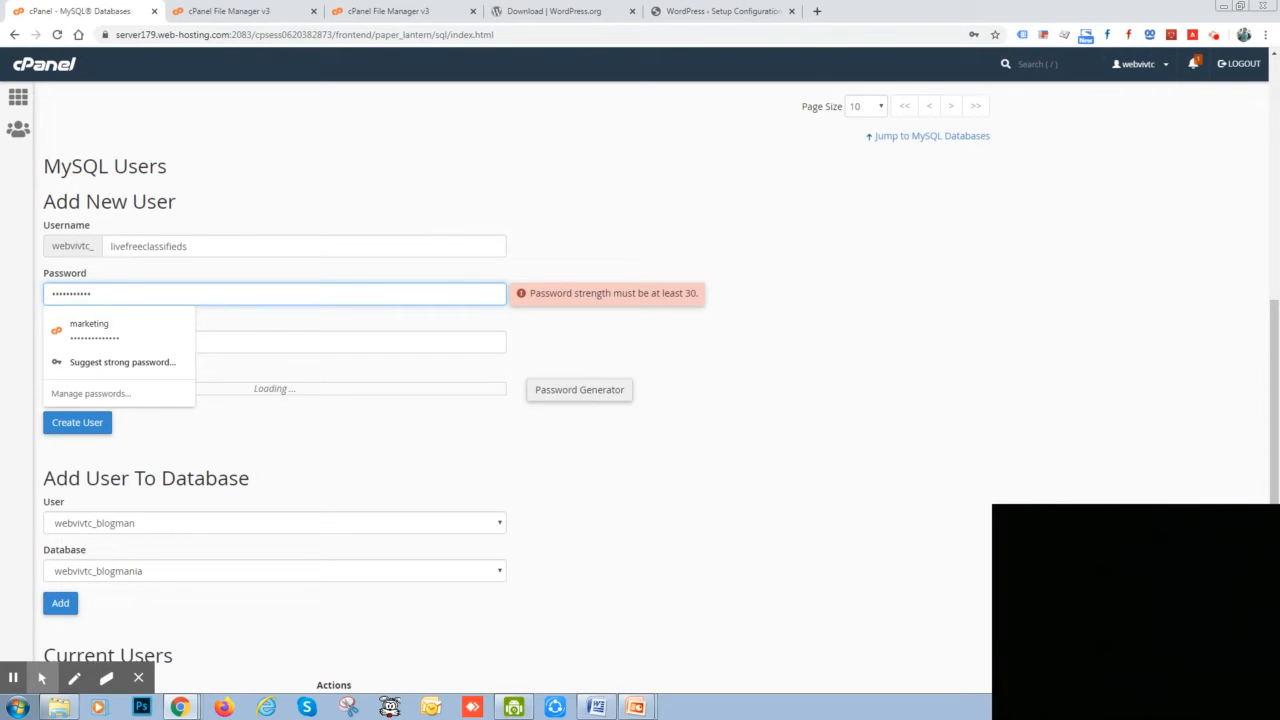
text(**)
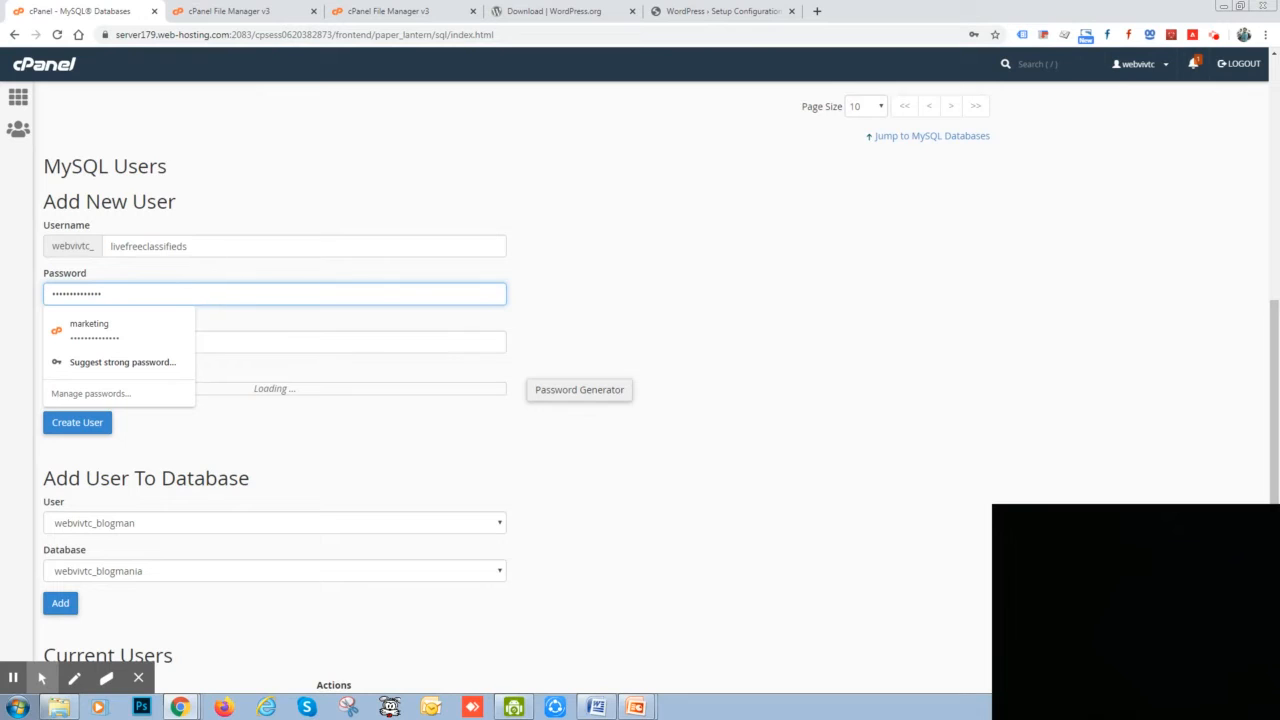
click(460, 345)
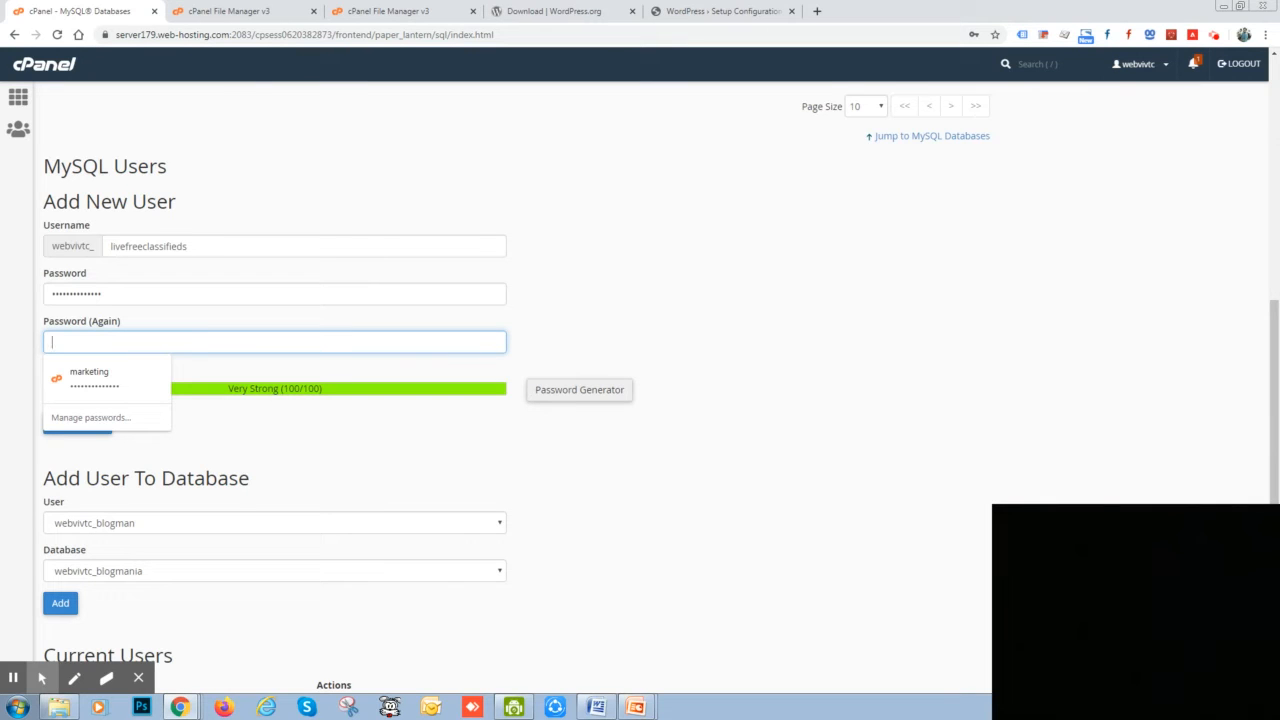
text(•••)
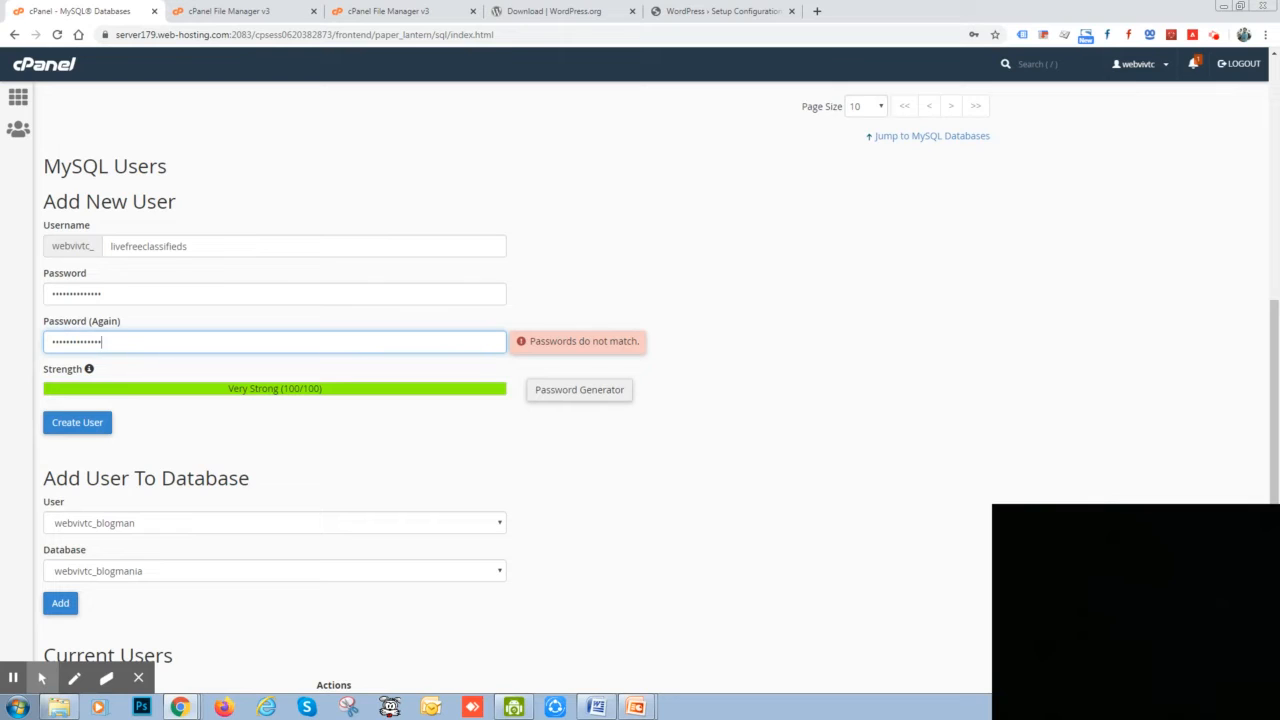
key(BackSpace)
key(BackSpace)
key(BackSpace)
key(BackSpace)
key(BackSpace)
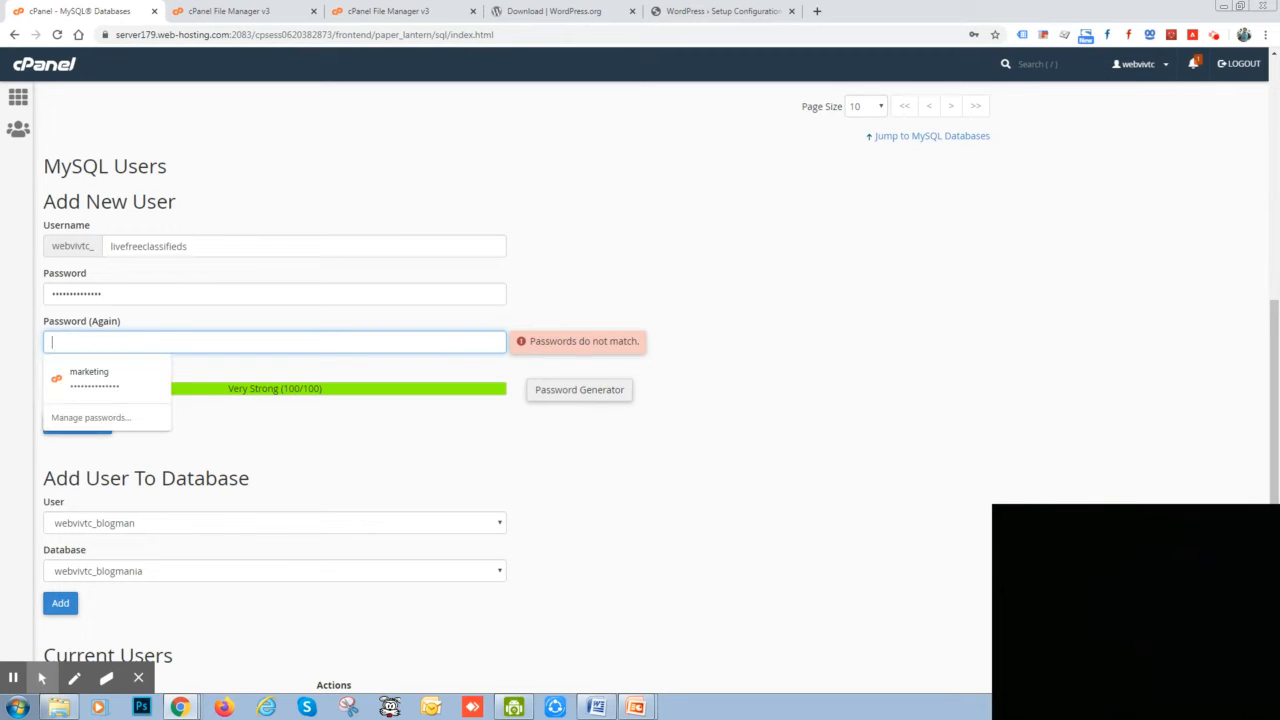
text(••)
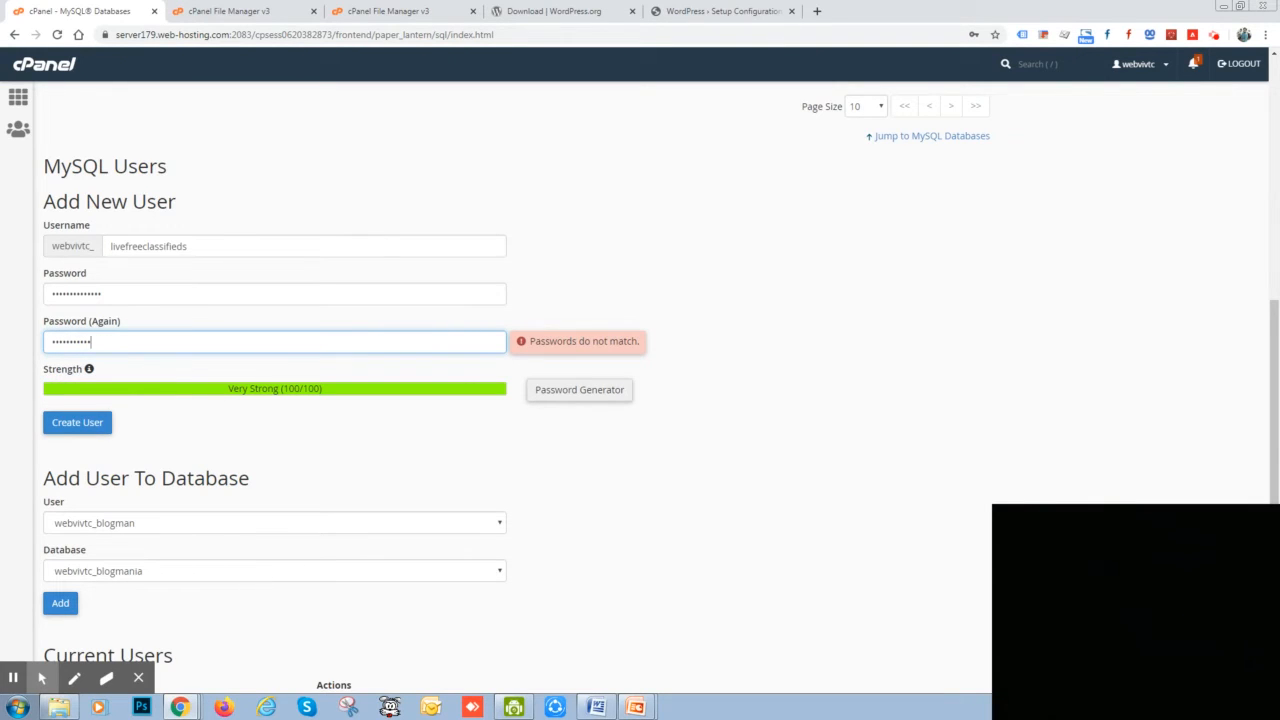
text(•)
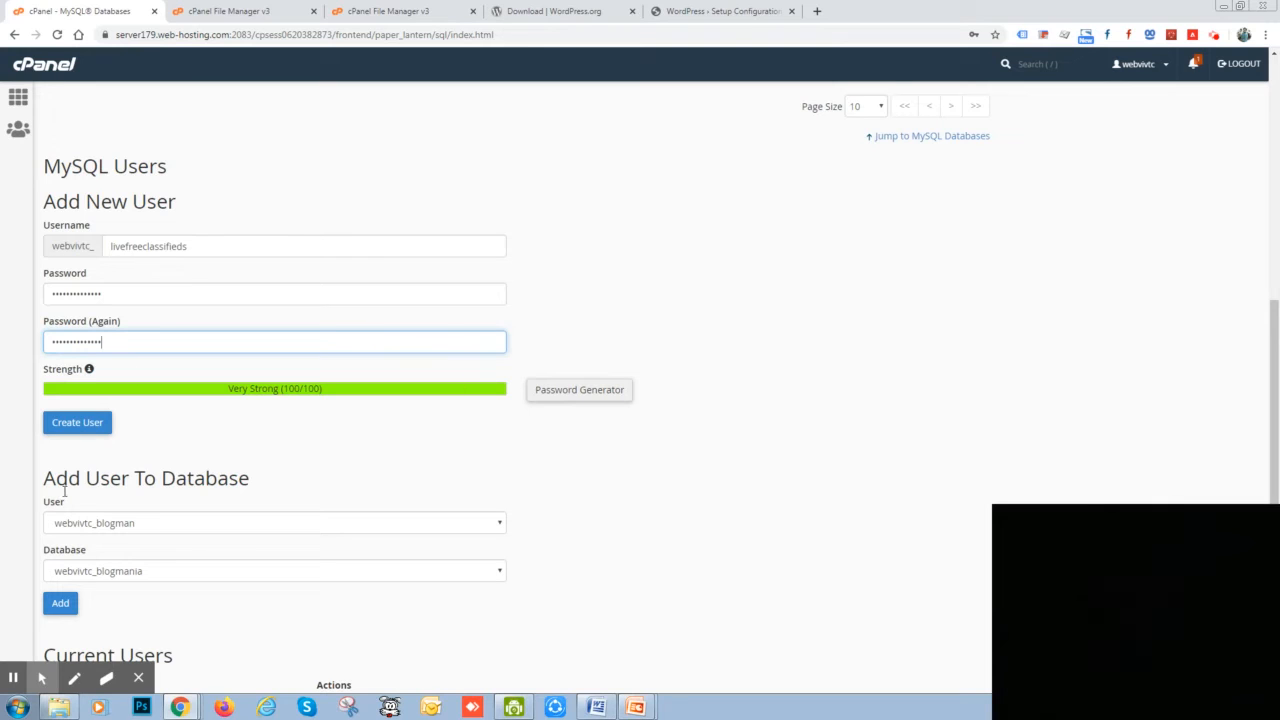
click(86, 424)
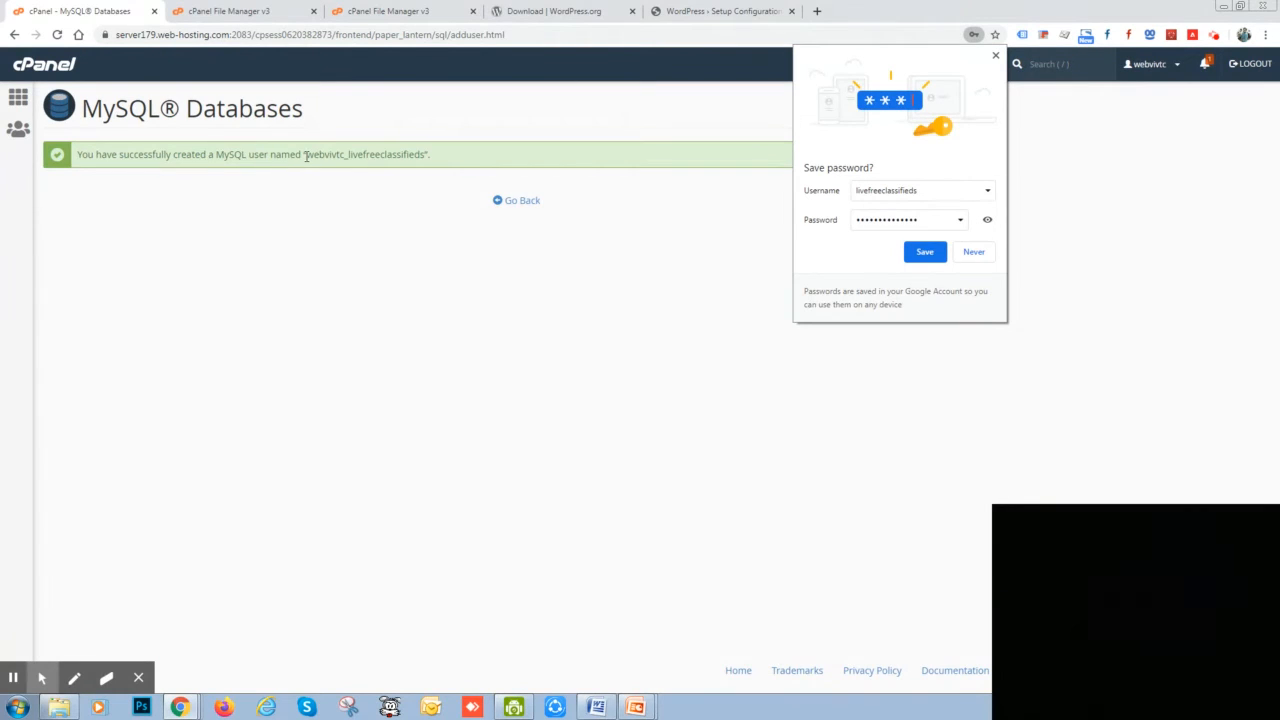
Save webvivtc_livefreeclassifieds in the Word notes, return to MySQL Databases, and decline saving the password
mouse_move(306, 156)
mouse_down()
mouse_move(427, 157)
mouse_move(308, 154)
mouse_up()
key(ctrl+c)
click(424, 154)
key(alt+Tab)
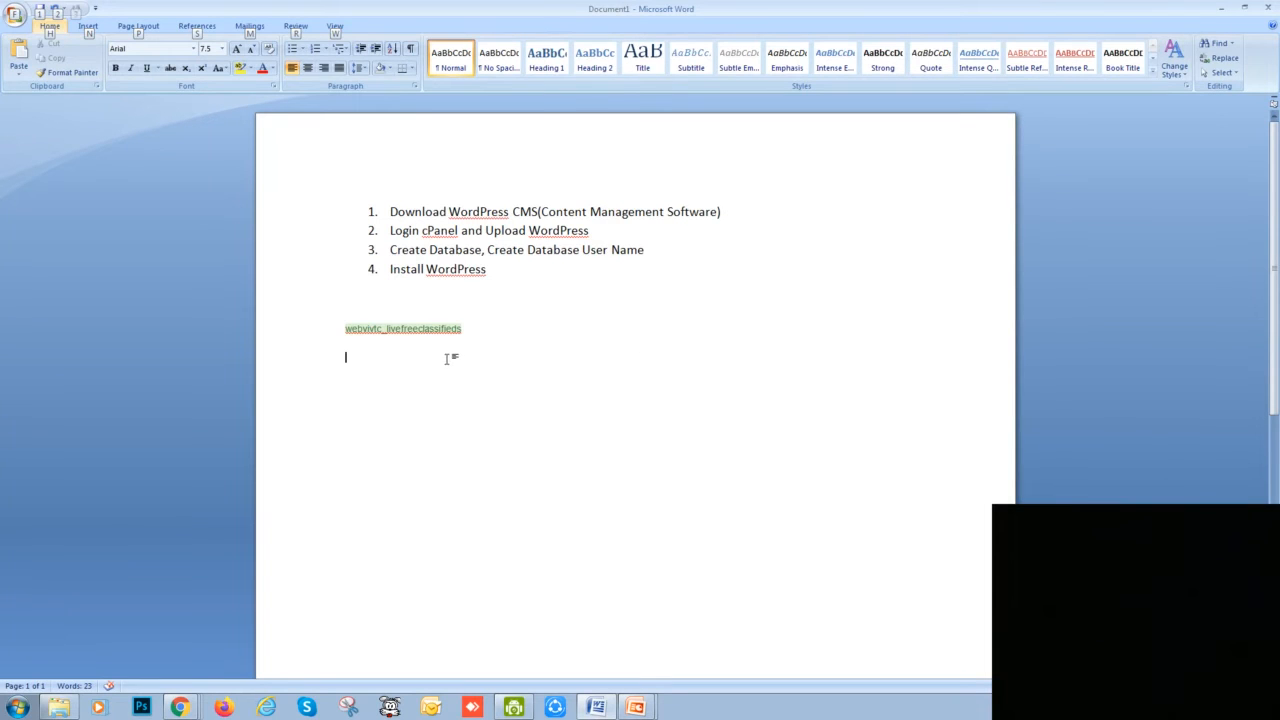
key(ctrl+v)
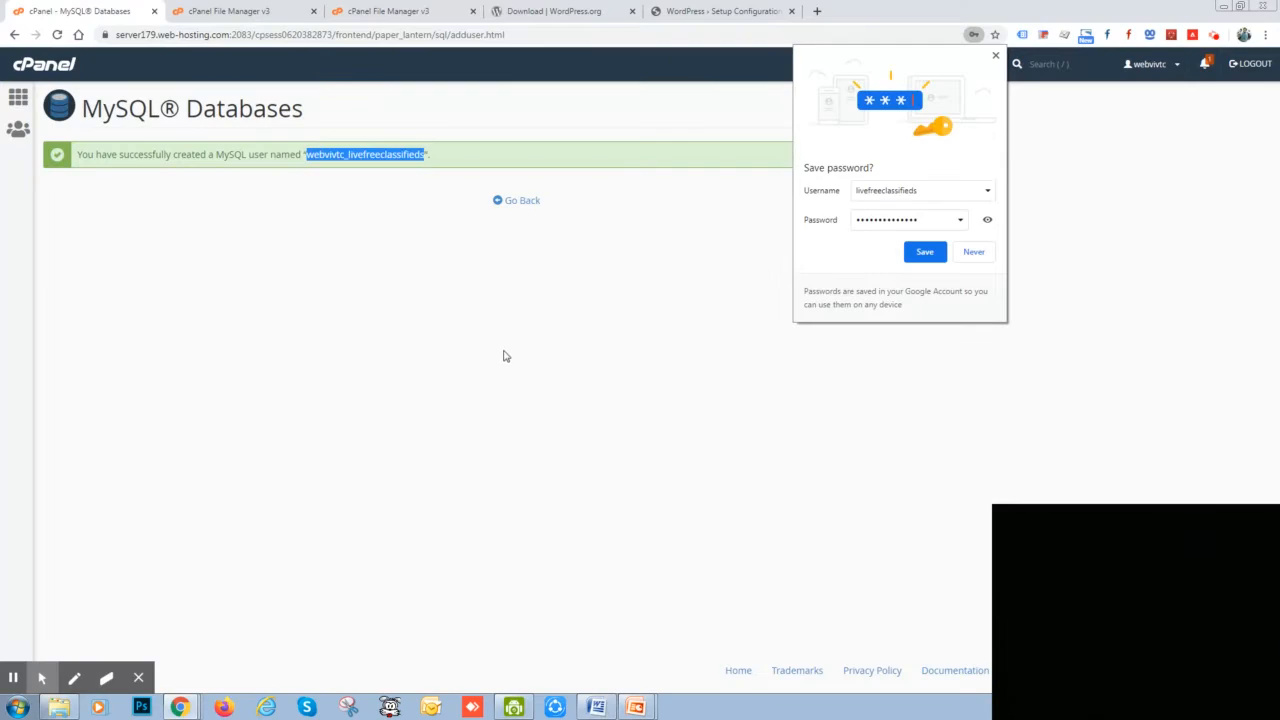
key(alt+Tab)
click(529, 201)
click(979, 253)
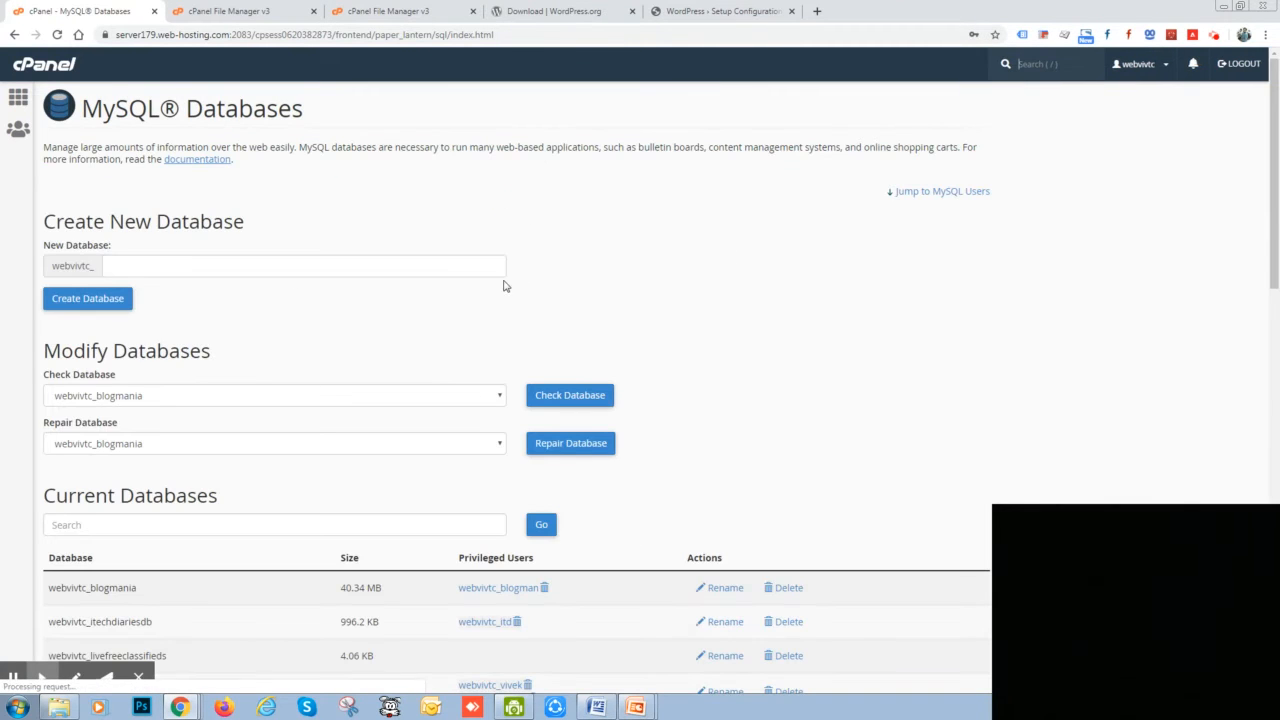
Add user webvivtc_livefreeclassifieds to database webvivtc_livefreeclassifieds
scroll(453, 396, down, 3)
scroll(453, 396, up, 3)
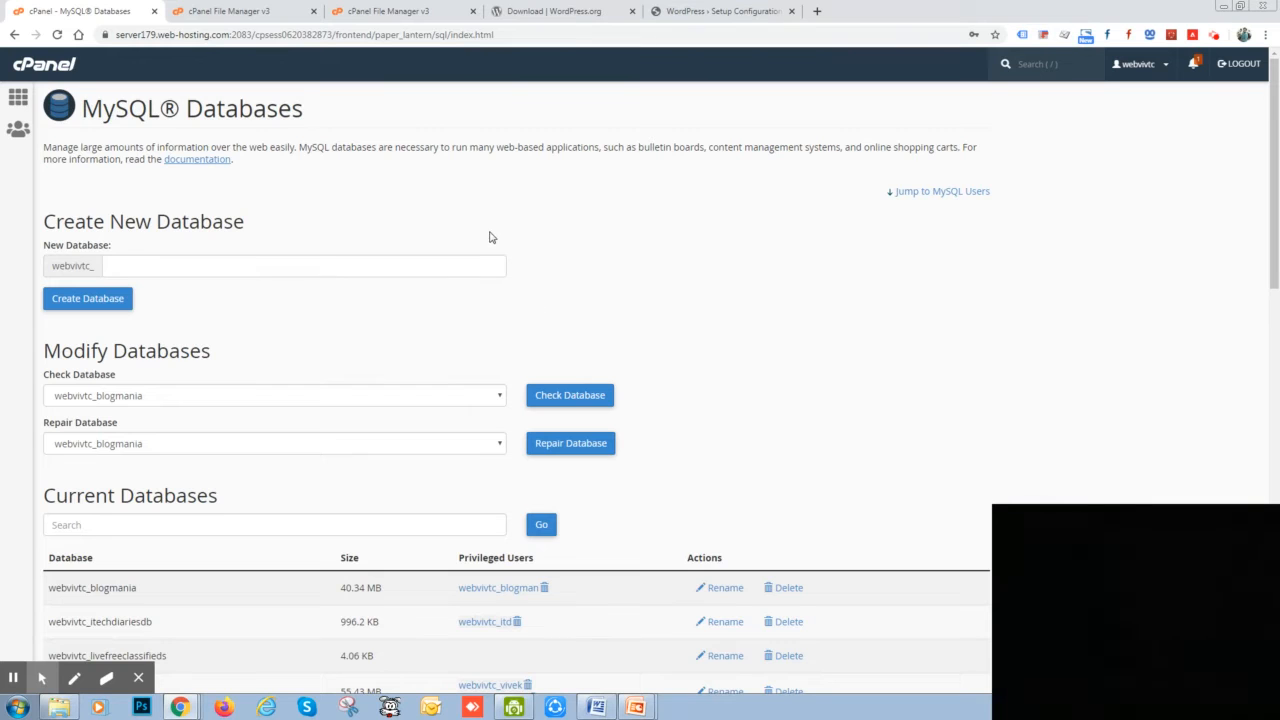
scroll(490, 237, down, 2)
scroll(191, 434, down, 5)
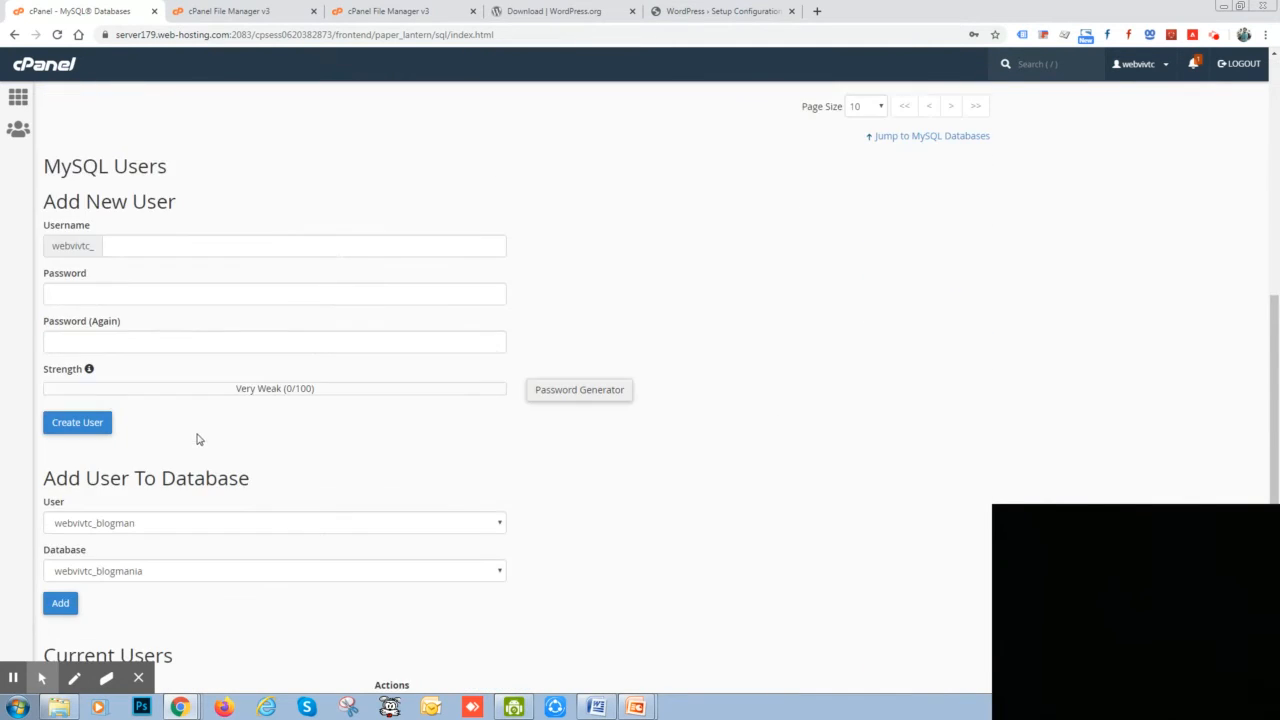
scroll(200, 435, down, 2)
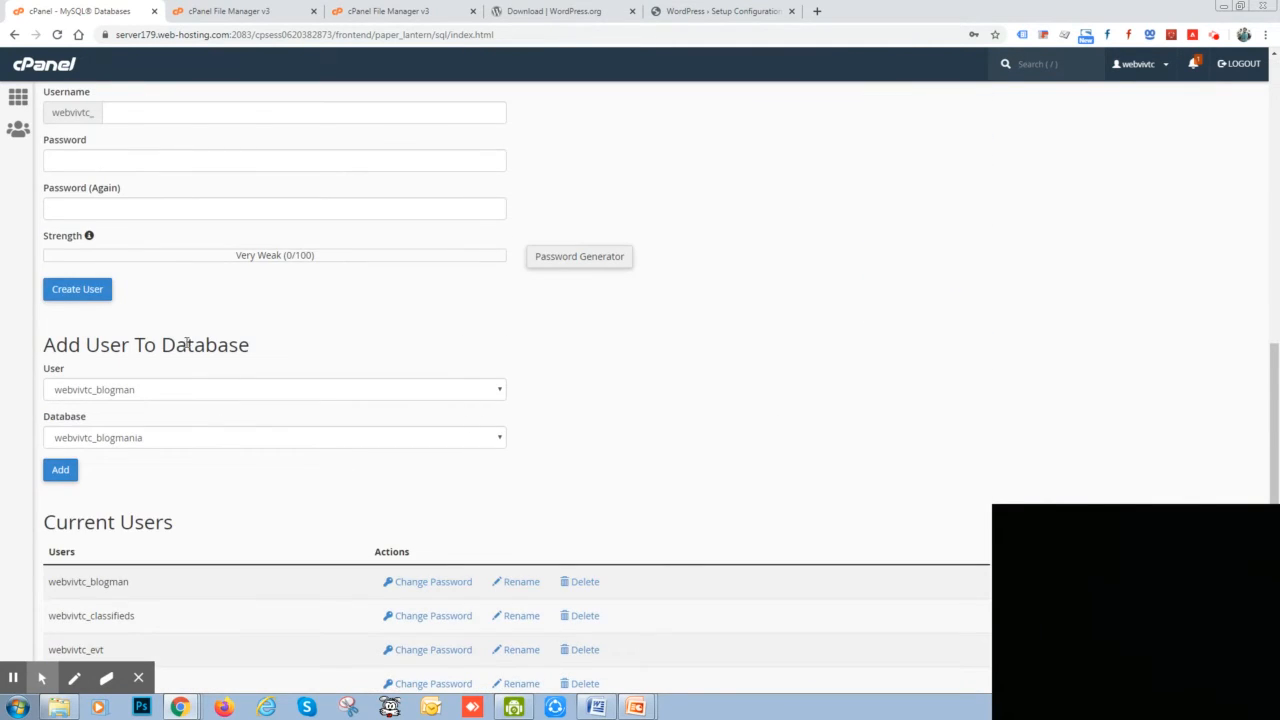
scroll(186, 344, down, 2)
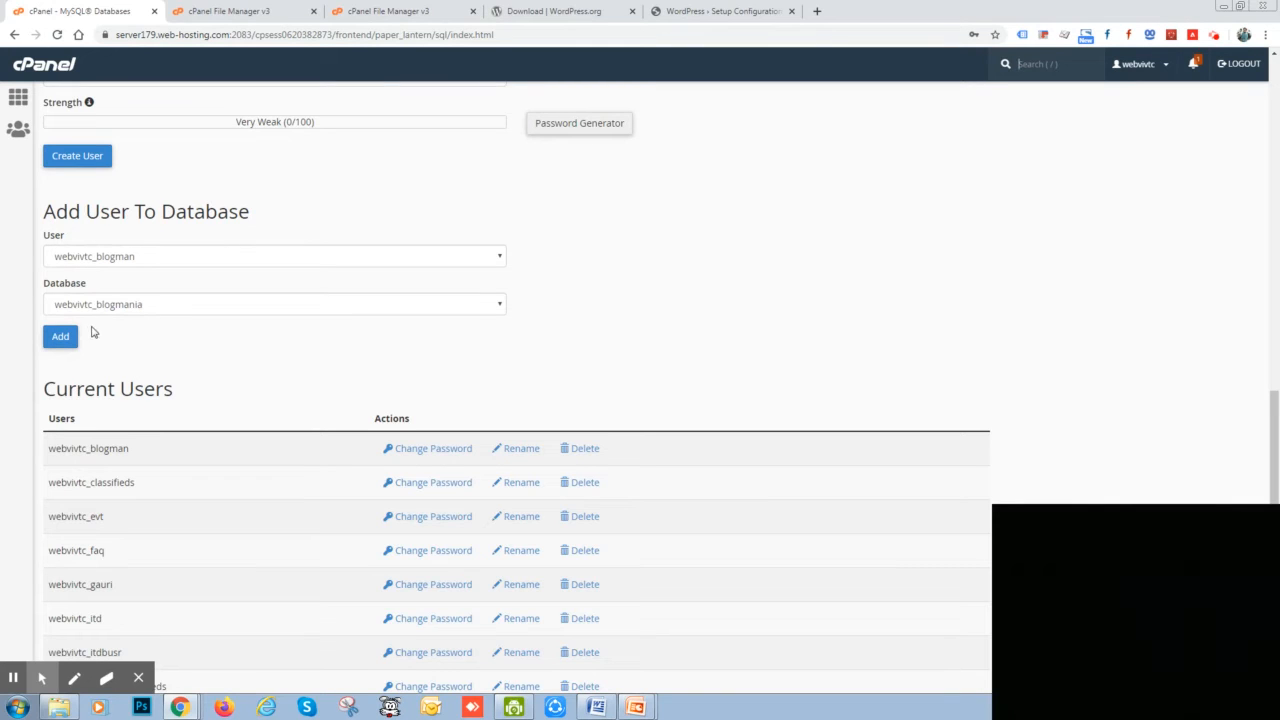
click(150, 258)
click(155, 367)
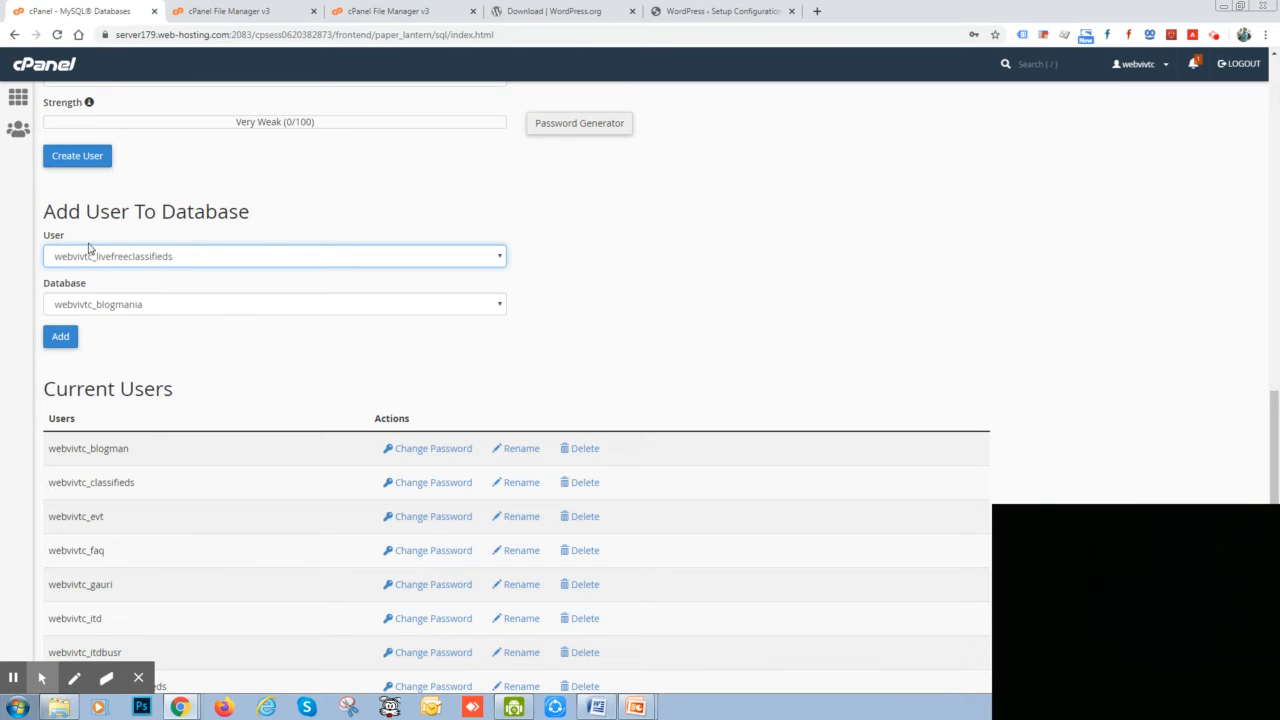
click(138, 307)
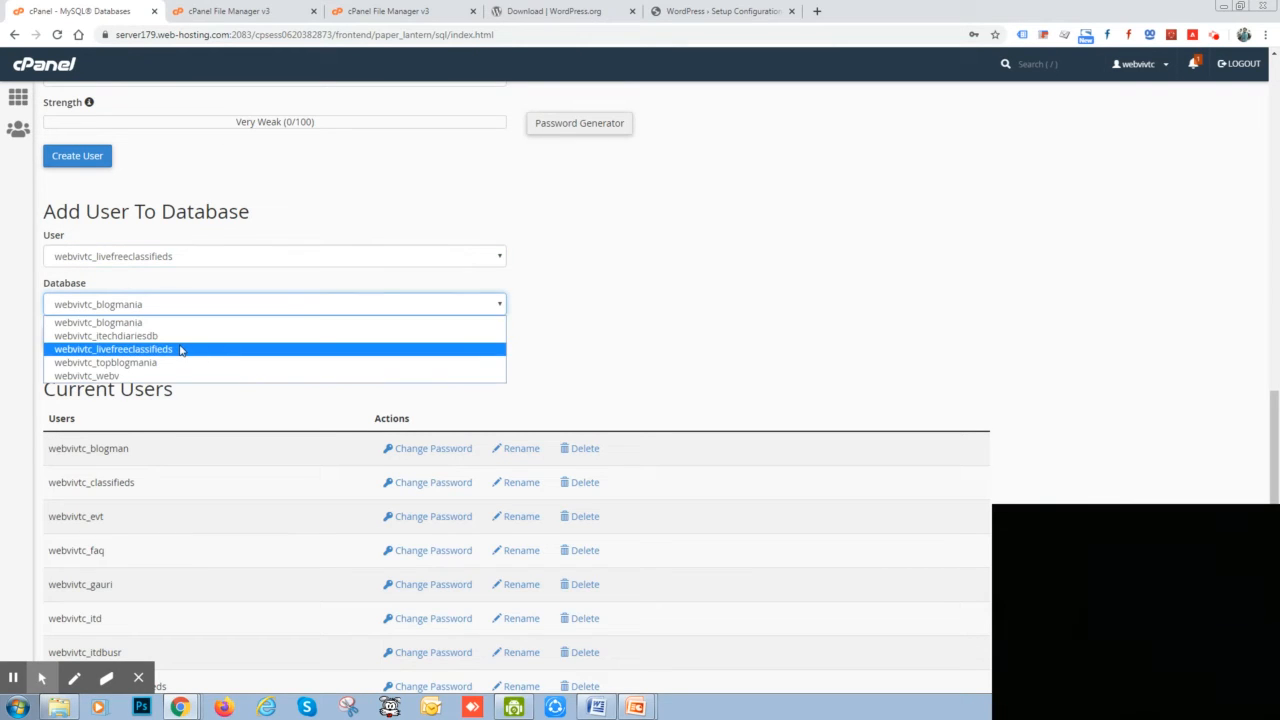
click(183, 349)
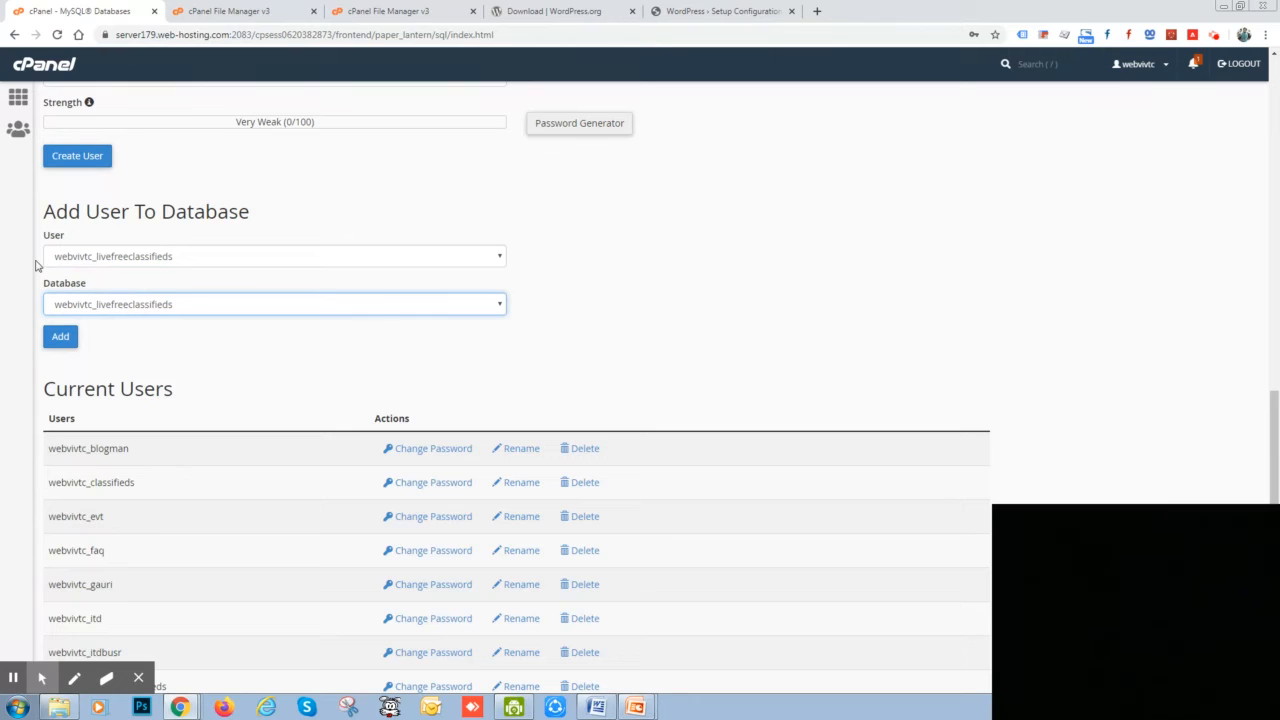
click(62, 340)
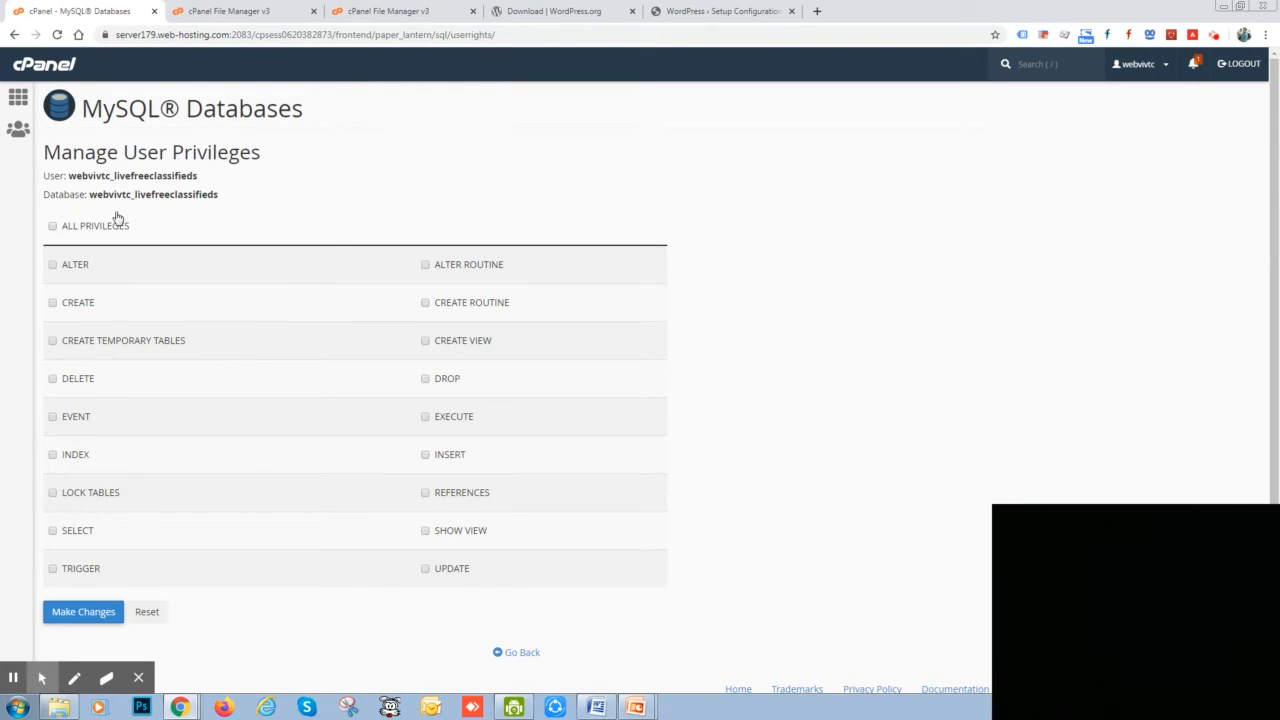
Grant webvivtc_livefreeclassifieds ALL PRIVILEGES on the database, save, and go back
click(52, 226)
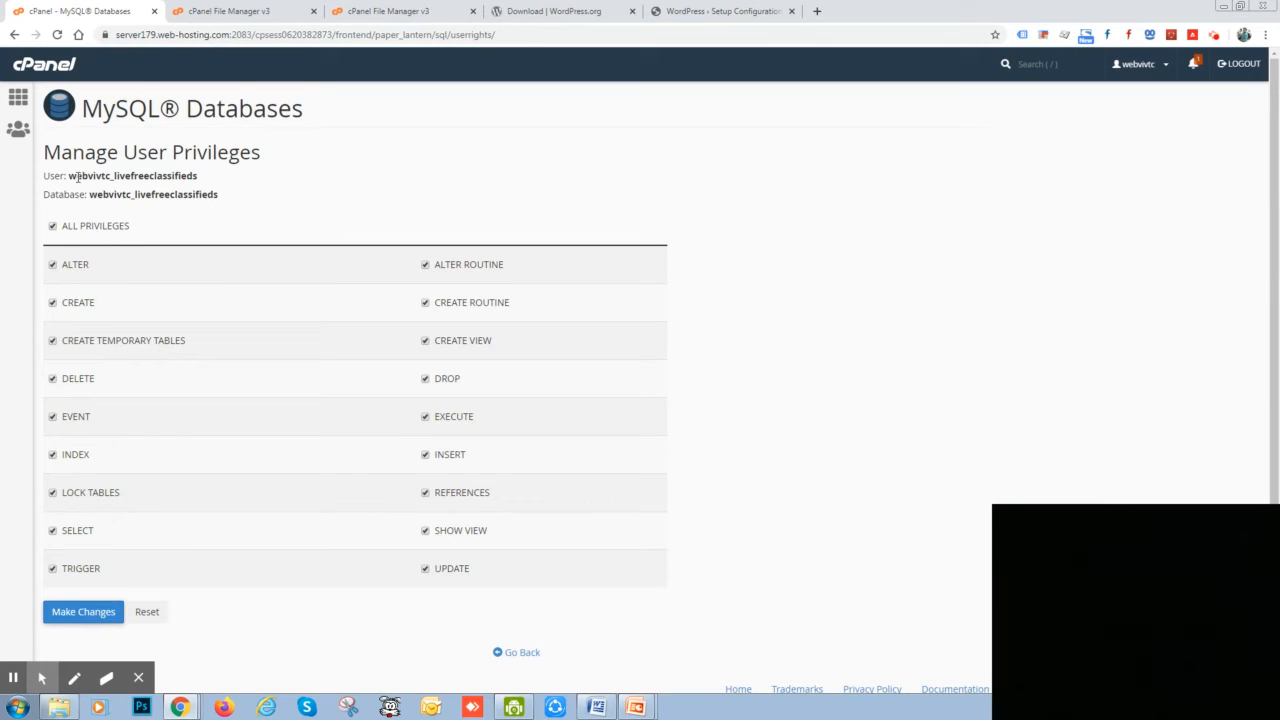
click(77, 177)
drag(77, 177, 183, 176)
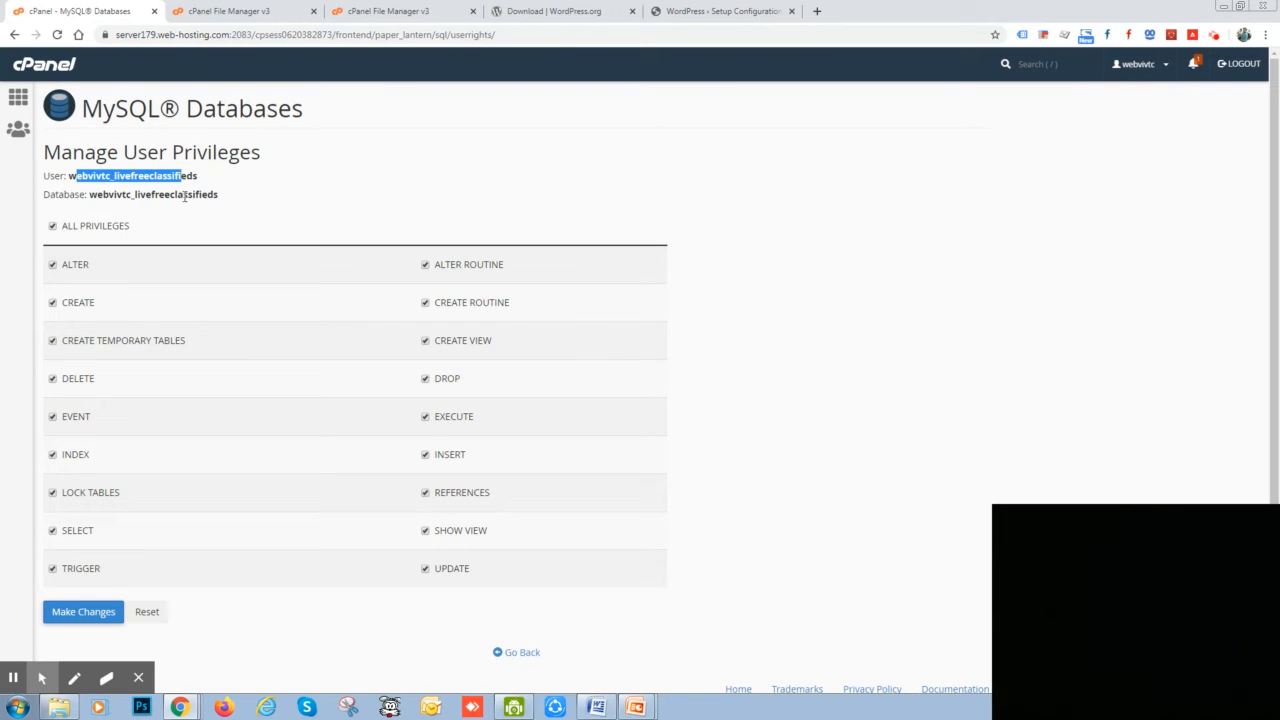
click(83, 620)
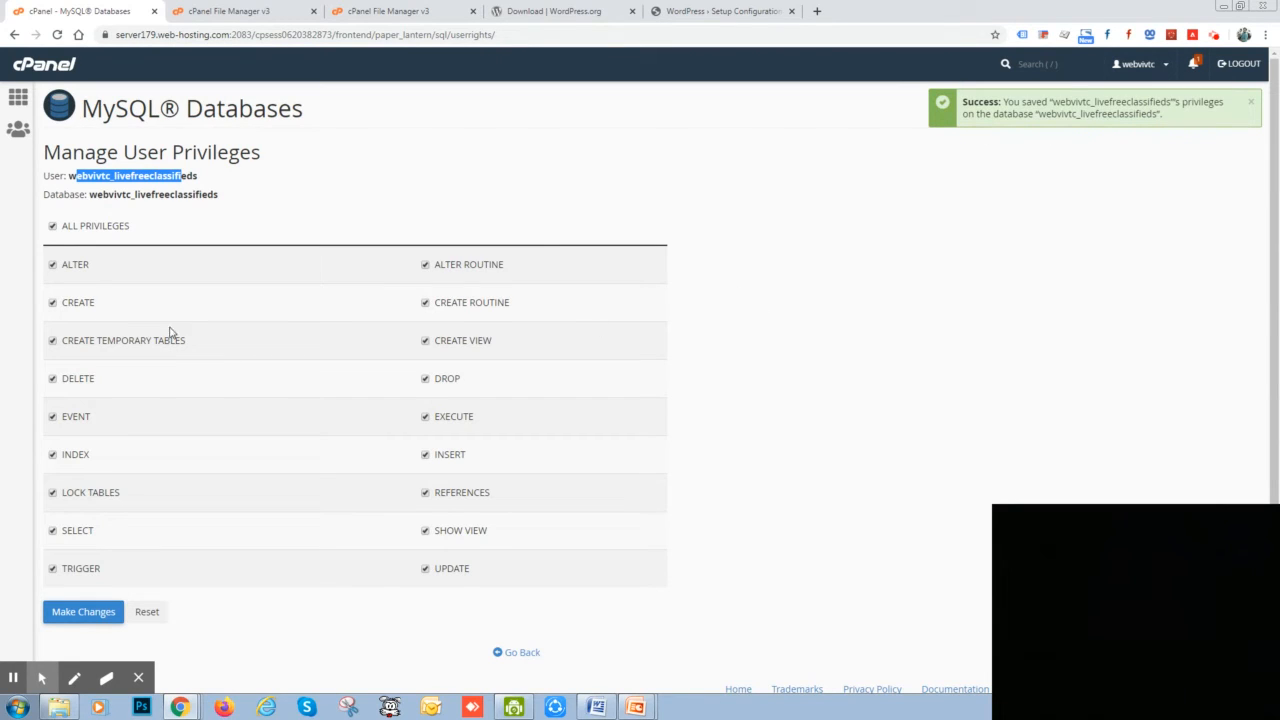
click(536, 654)
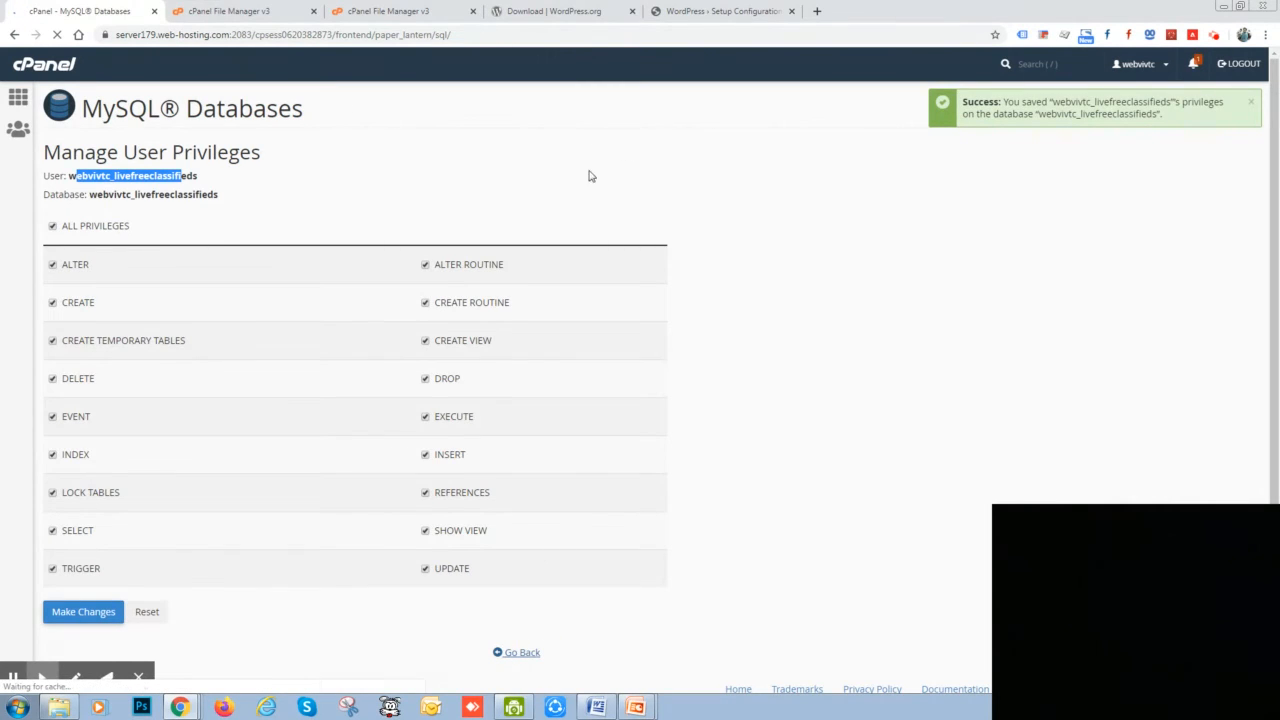
Start WordPress's database setup and copy the database name from the Word notes
click(729, 10)
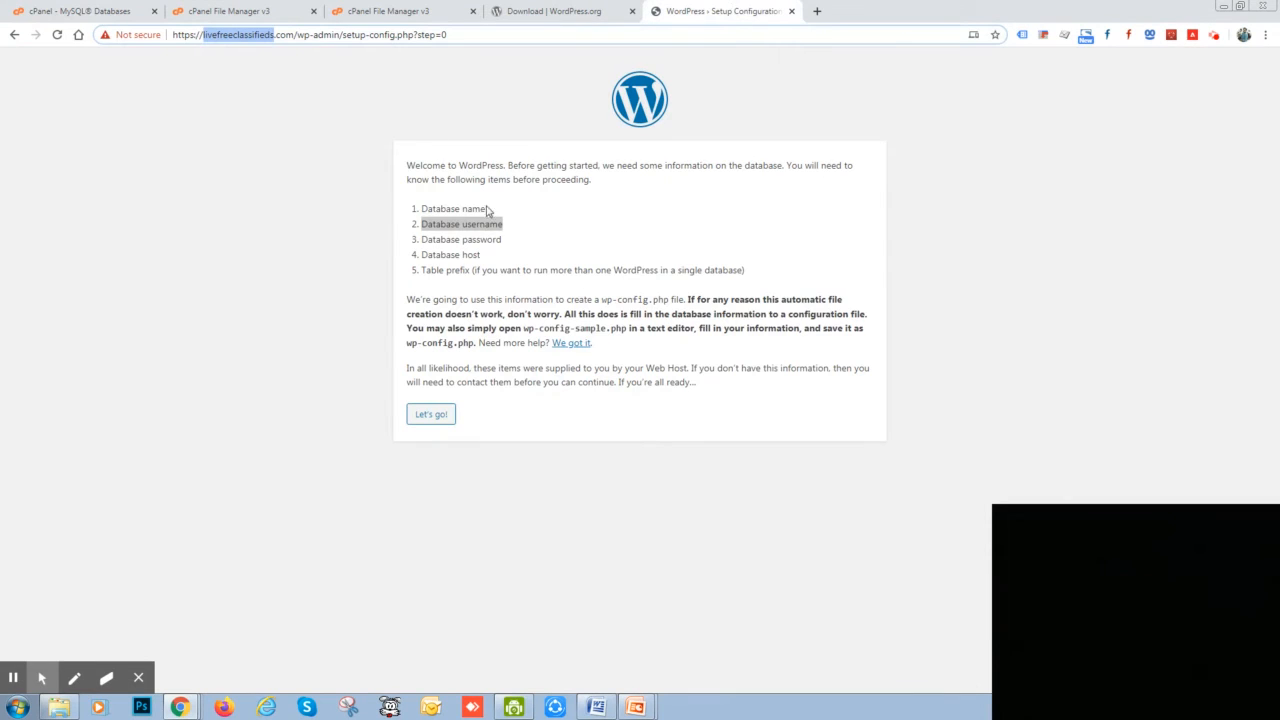
click(449, 417)
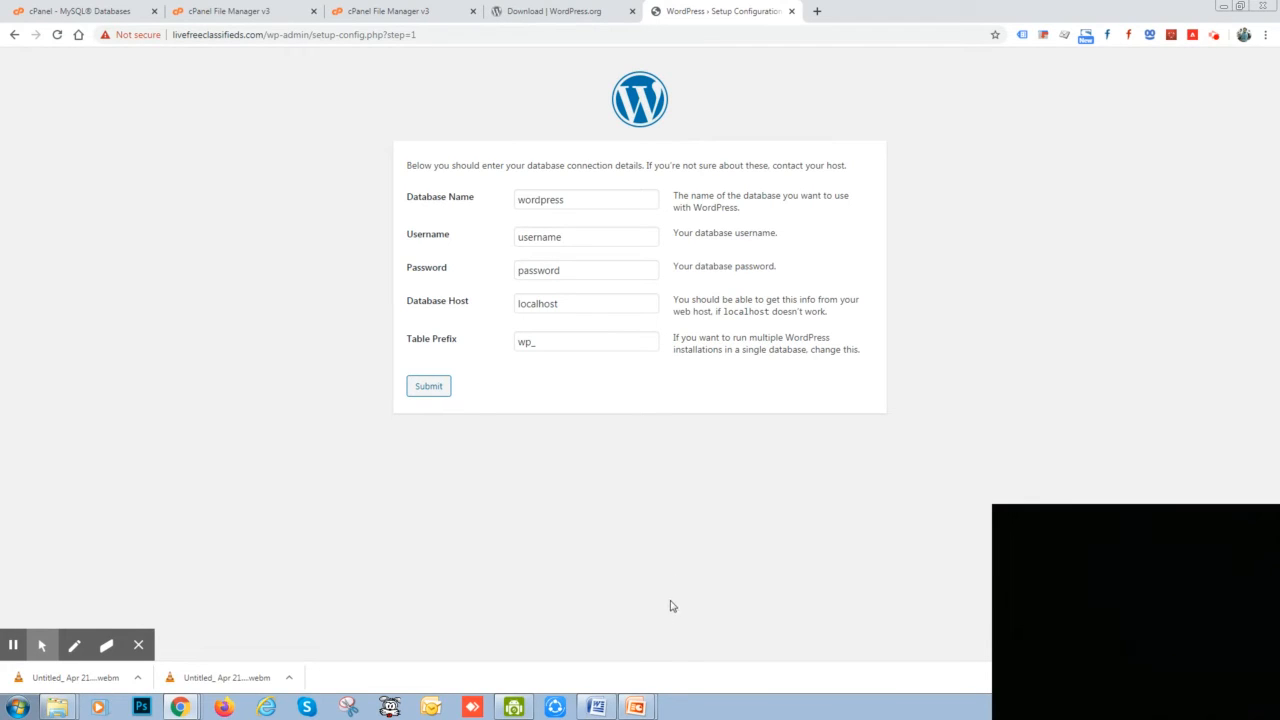
click(598, 707)
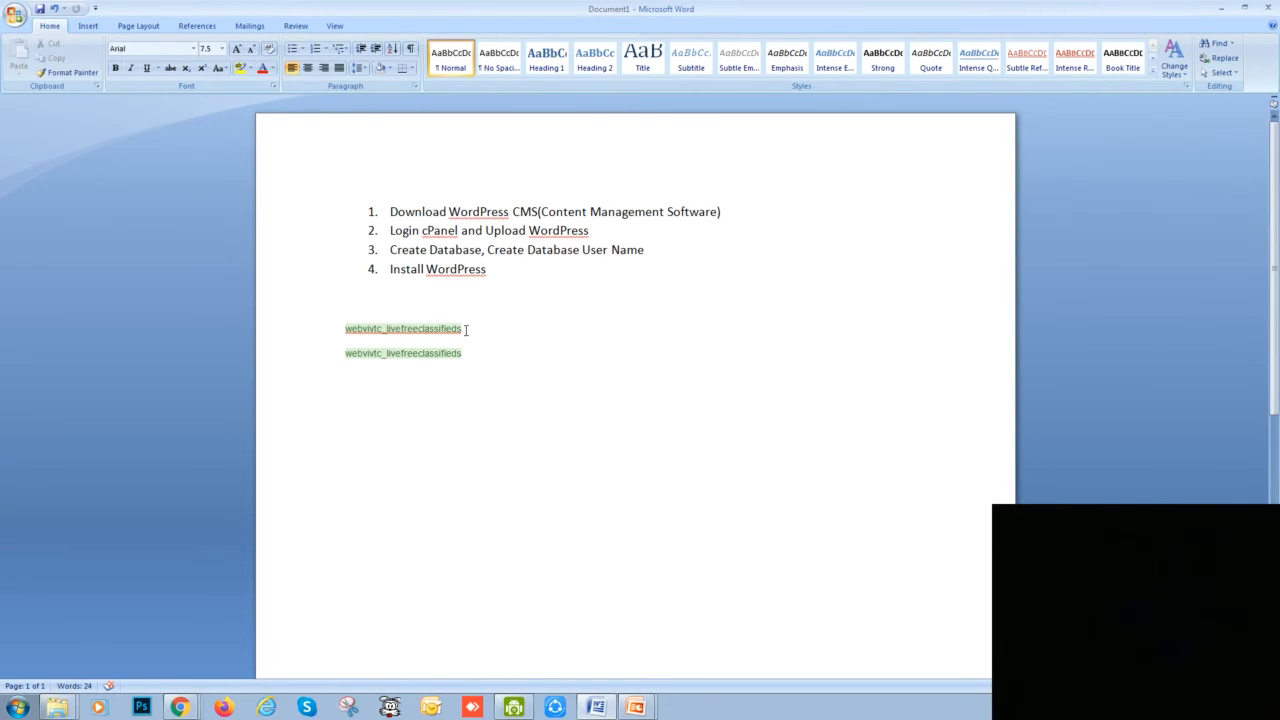
drag(465, 329, 335, 327)
key(ctrl+c)
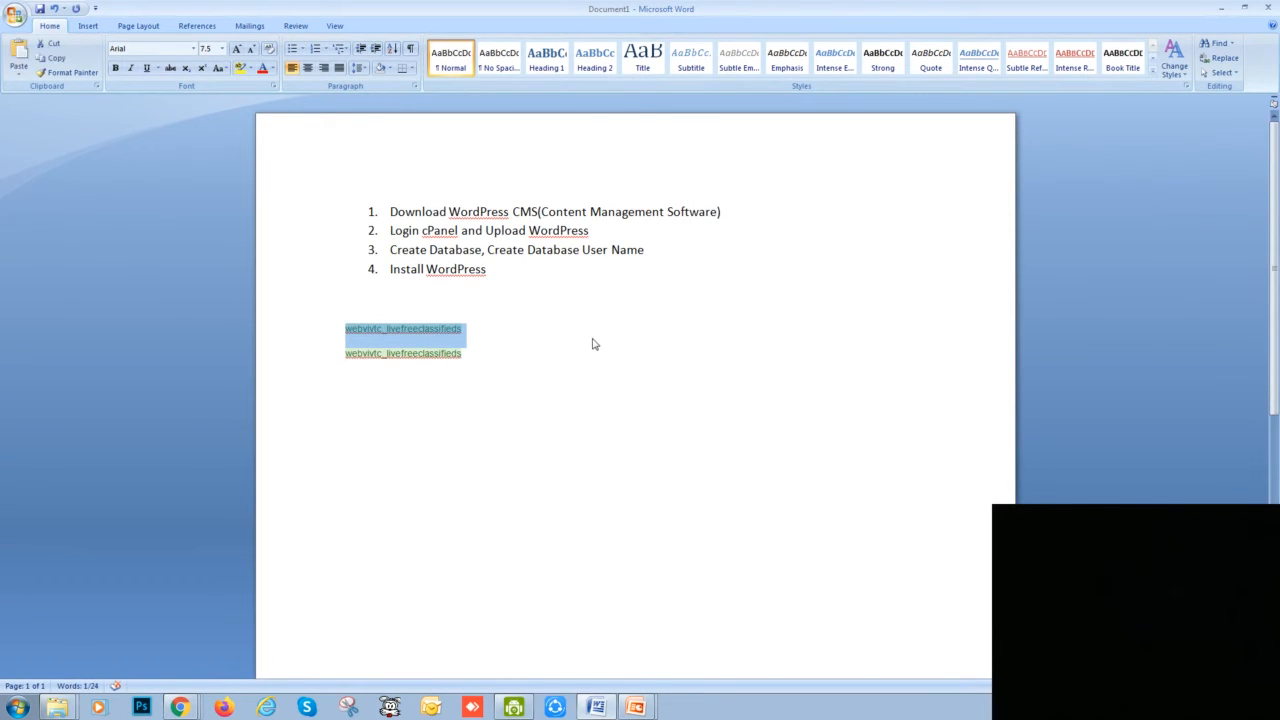
key(alt+Tab)
Fill Database Name and Username with webvivtc_livefreeclassifieds and enter the database password
drag(580, 200, 457, 203)
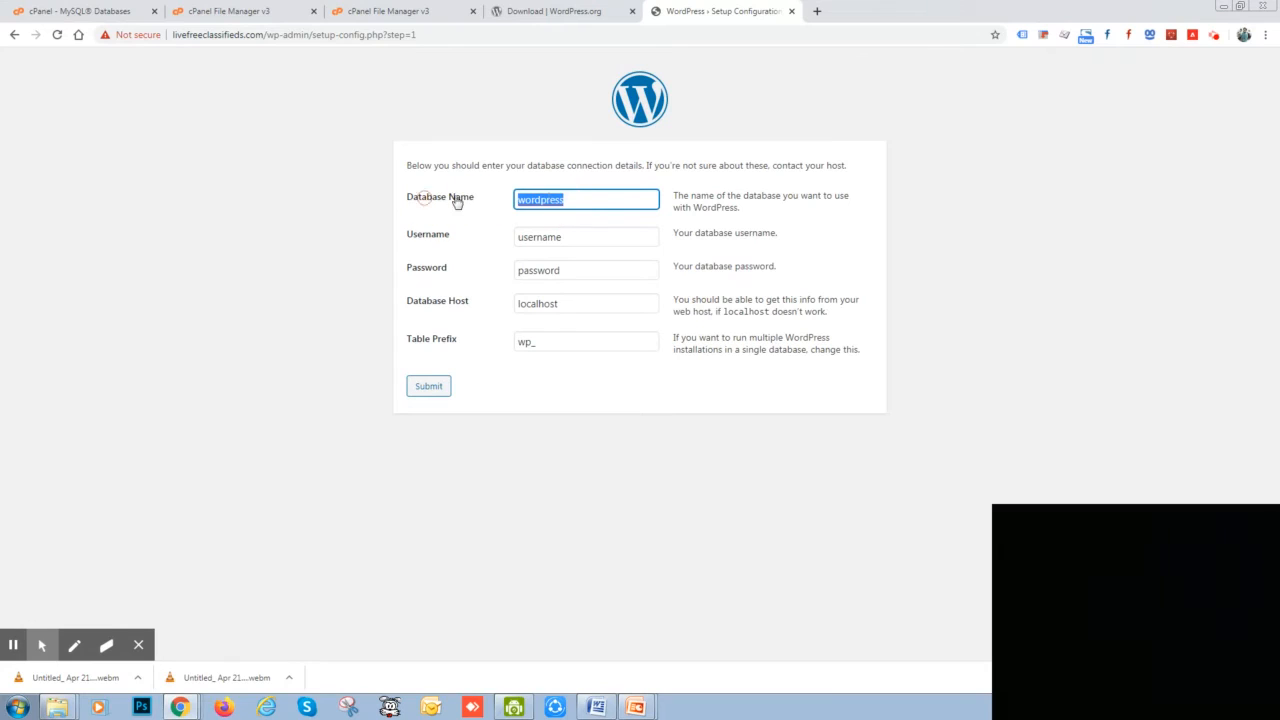
key(ctrl+v)
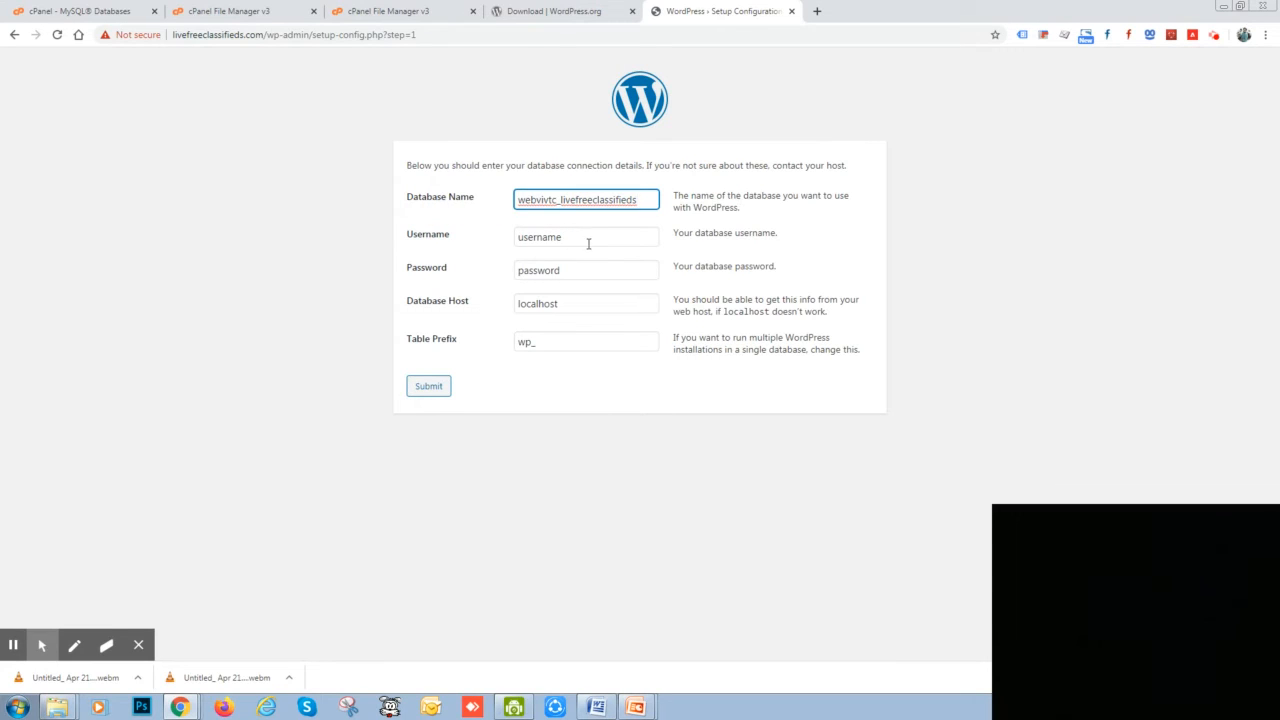
click(413, 237)
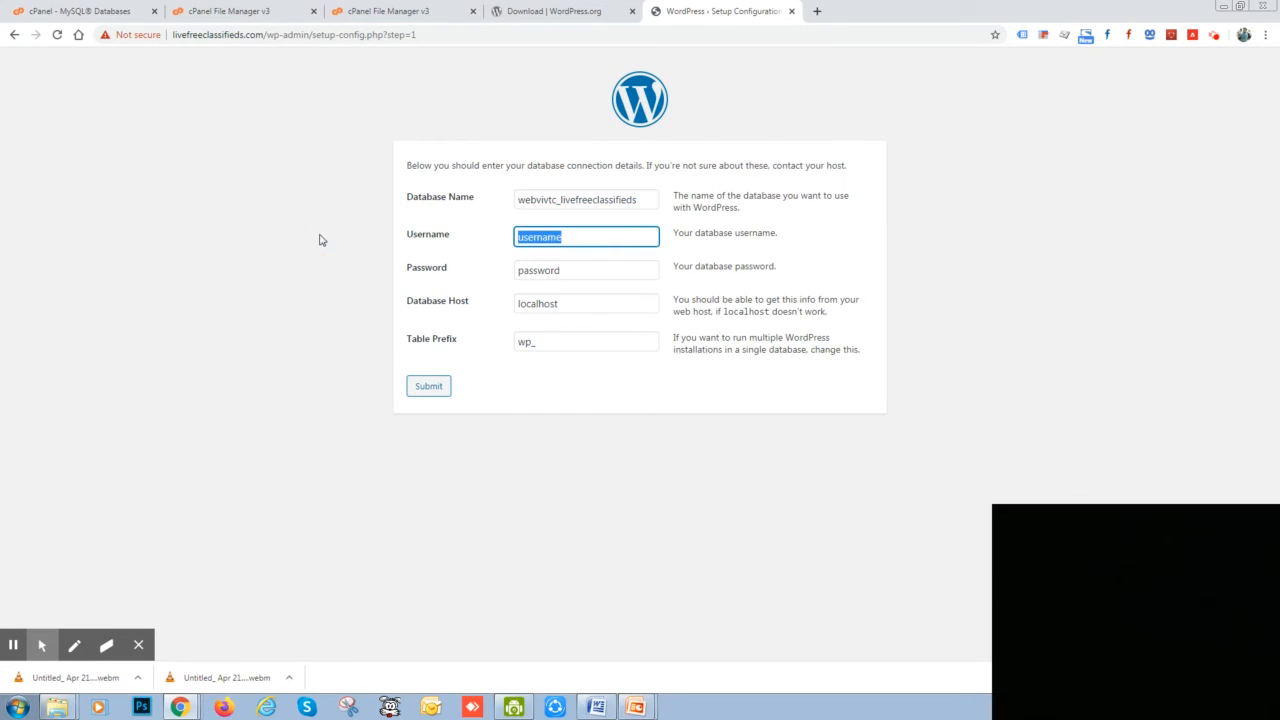
key(ctrl+v)
key(Tab)
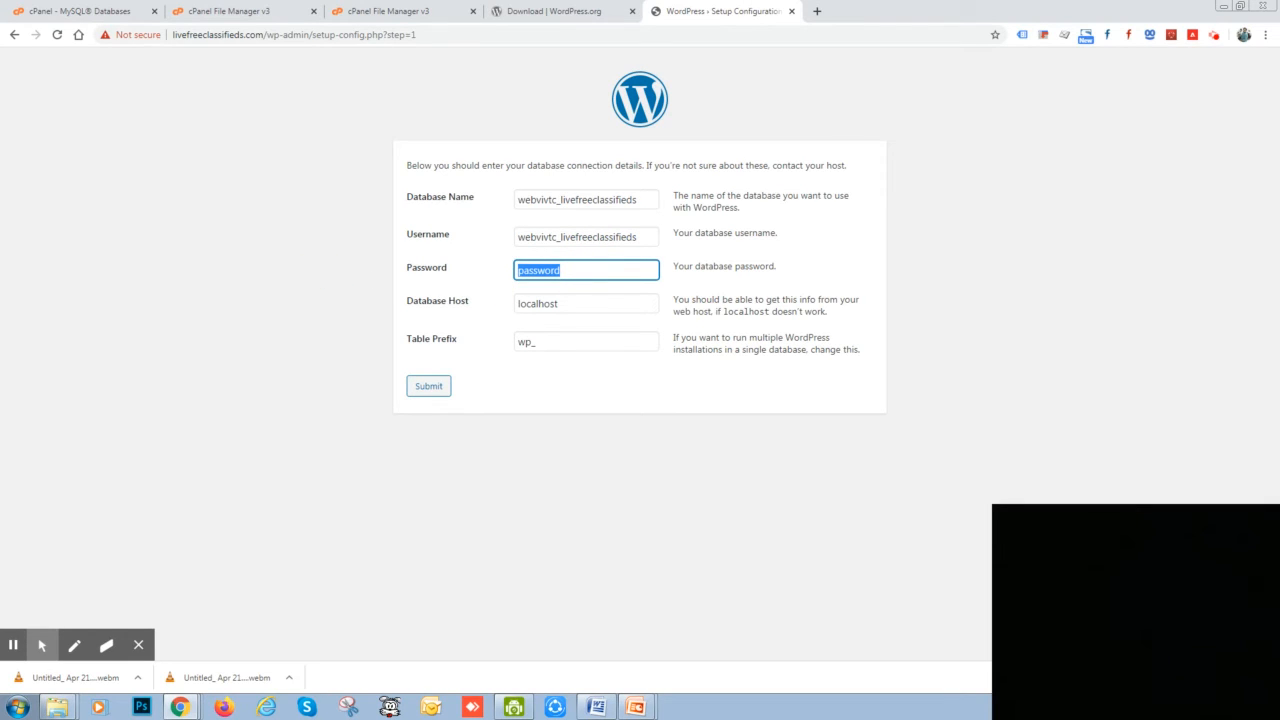
Submit the database details and run the WordPress installation
click(444, 387)
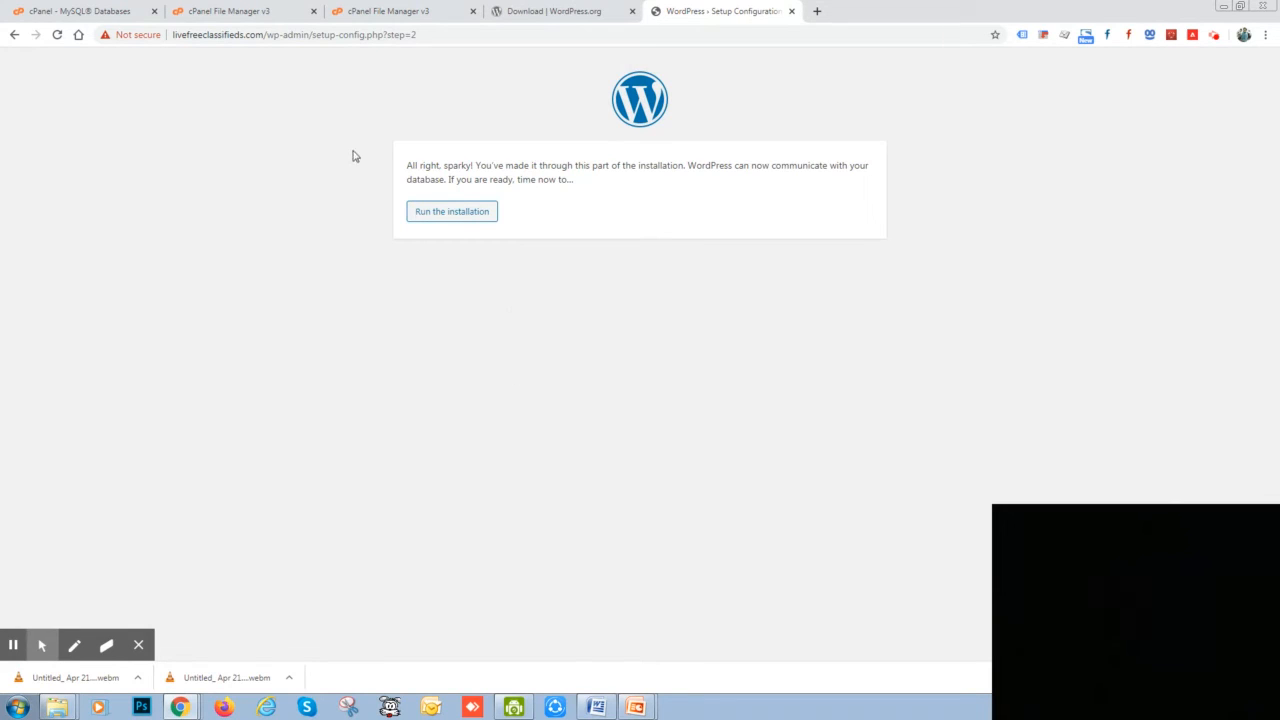
click(463, 215)
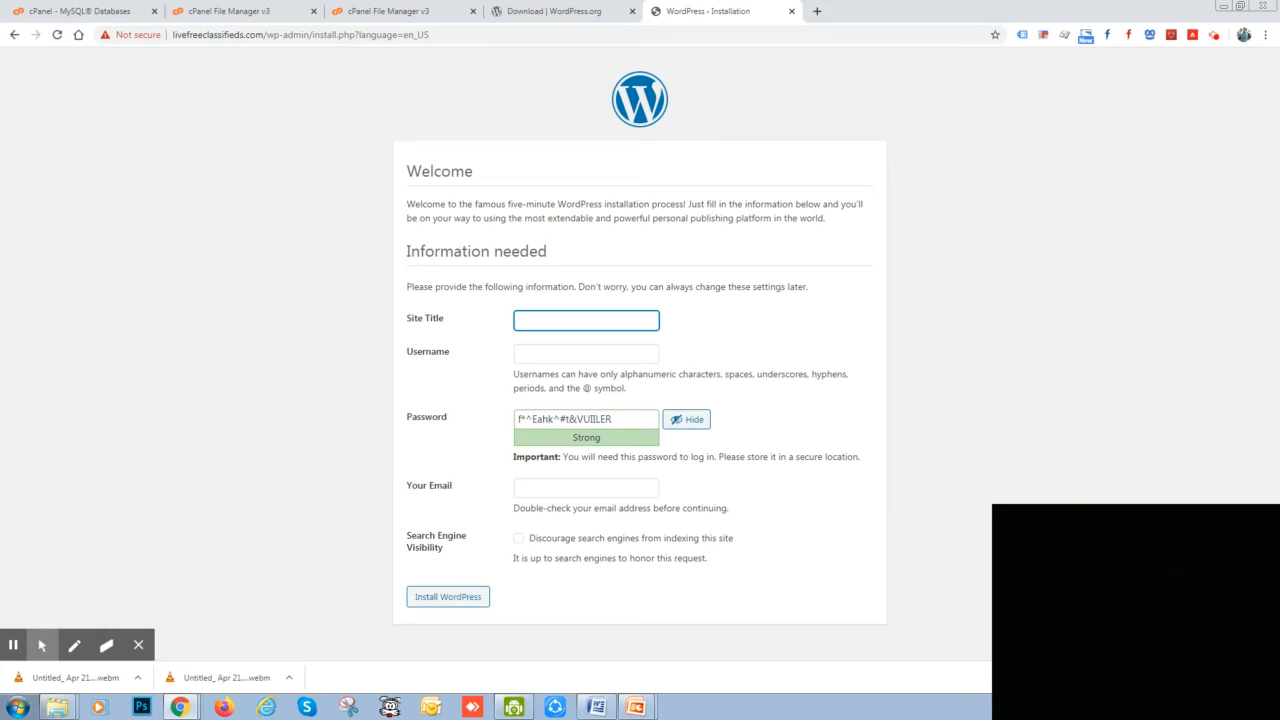
Set the site title to 'live Free Classifieds' from the domain name
double_click(219, 35)
key(ctrl+c)
click(545, 325)
key(ctrl+v)
click(535, 320)
key(Delete)
text(F)
click(555, 320)
key(Delete)
text(C)
Enter an admin username, a custom password, and the saved admin e-mail address
click(599, 354)
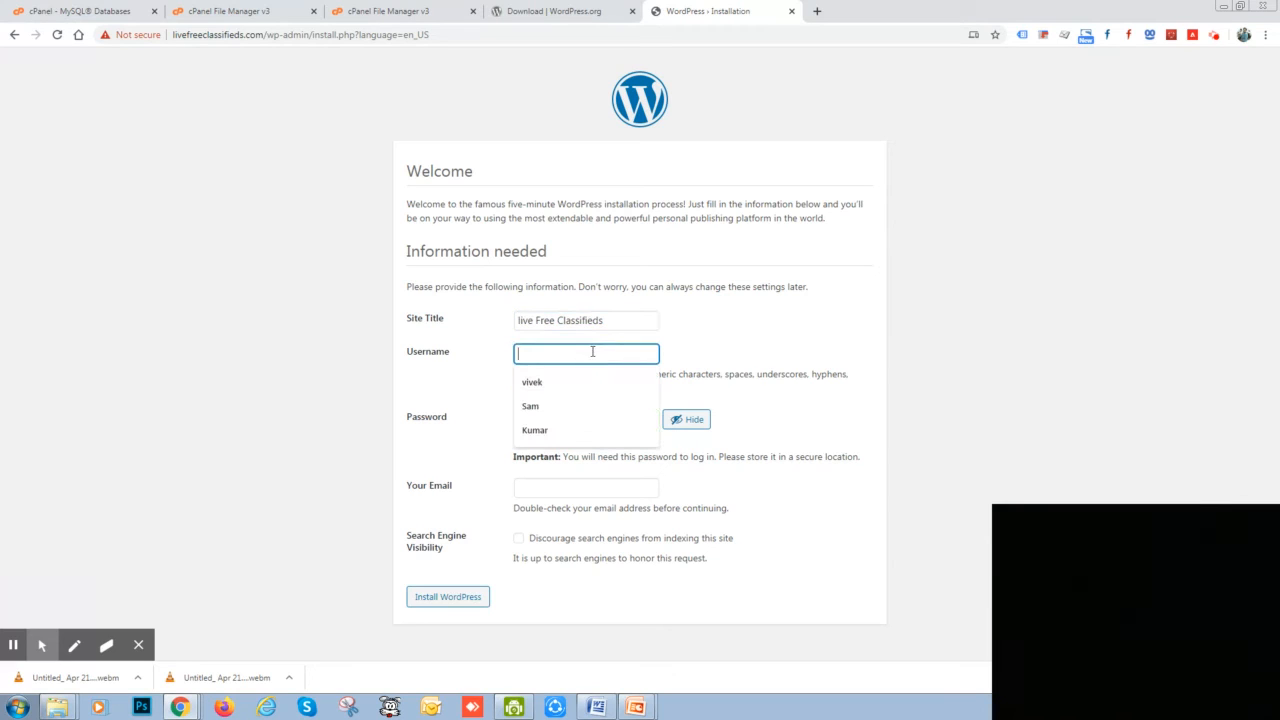
text(admin)
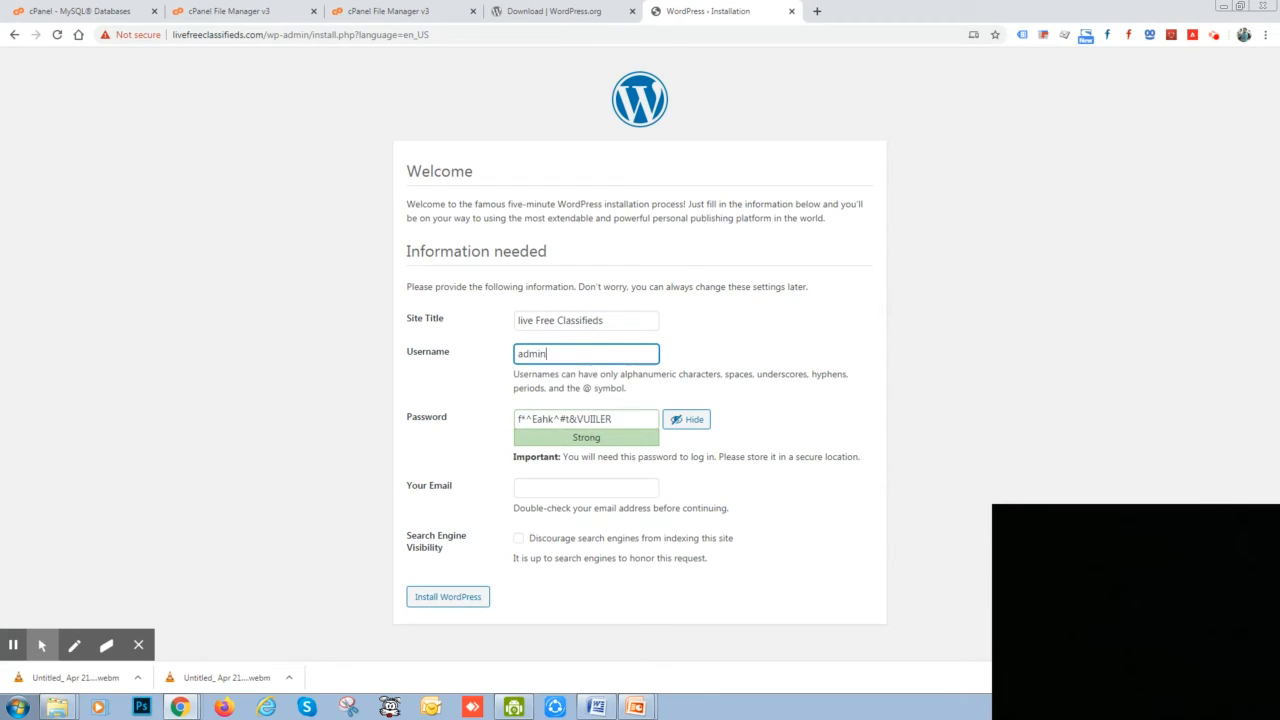
key(Tab)
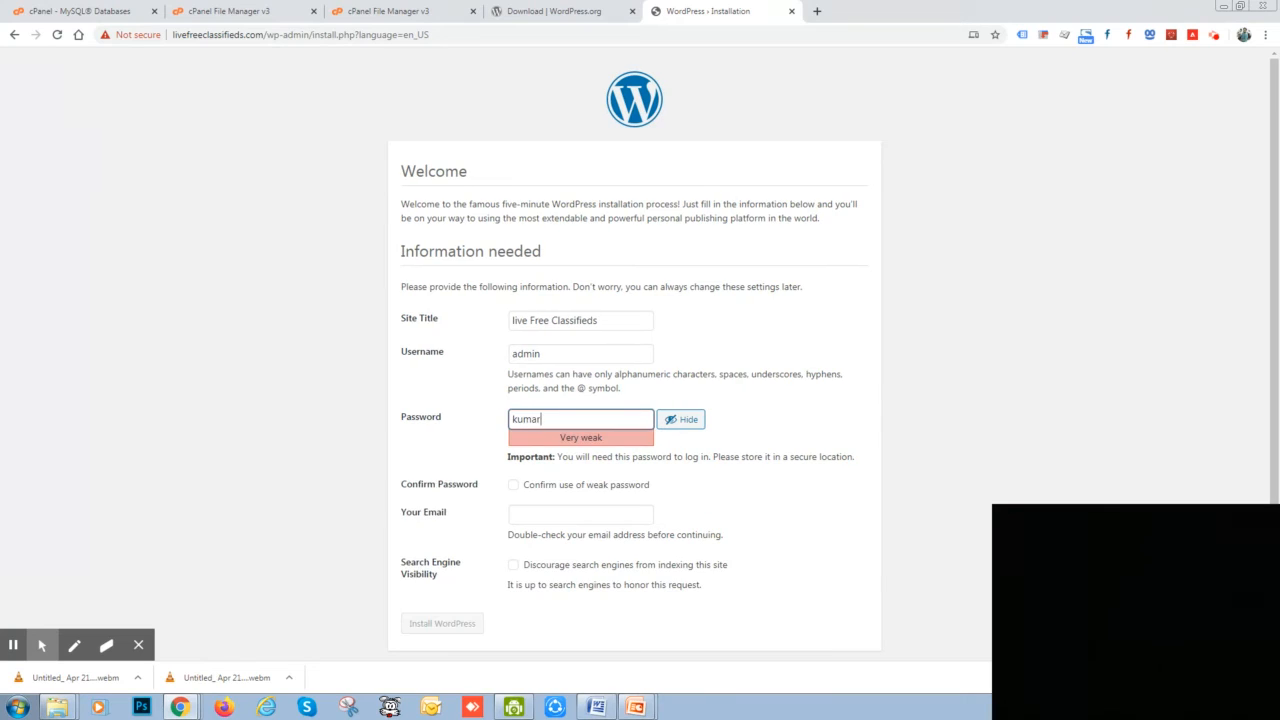
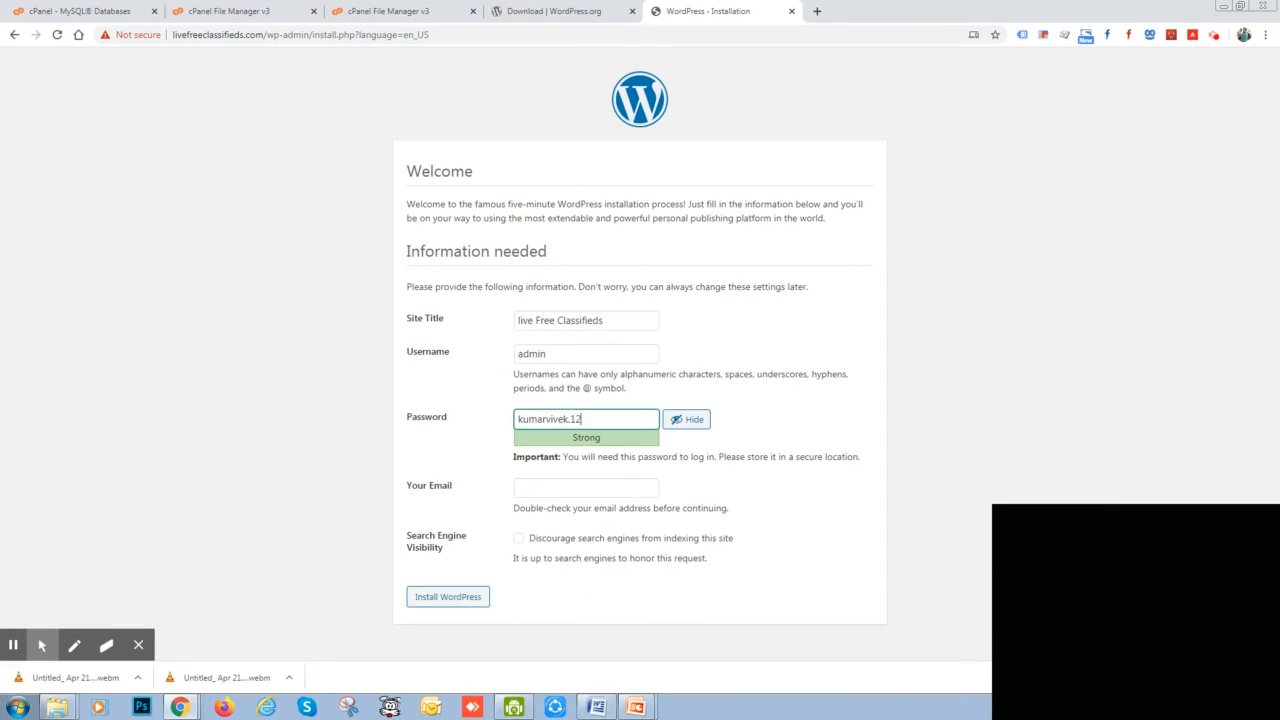
click(554, 489)
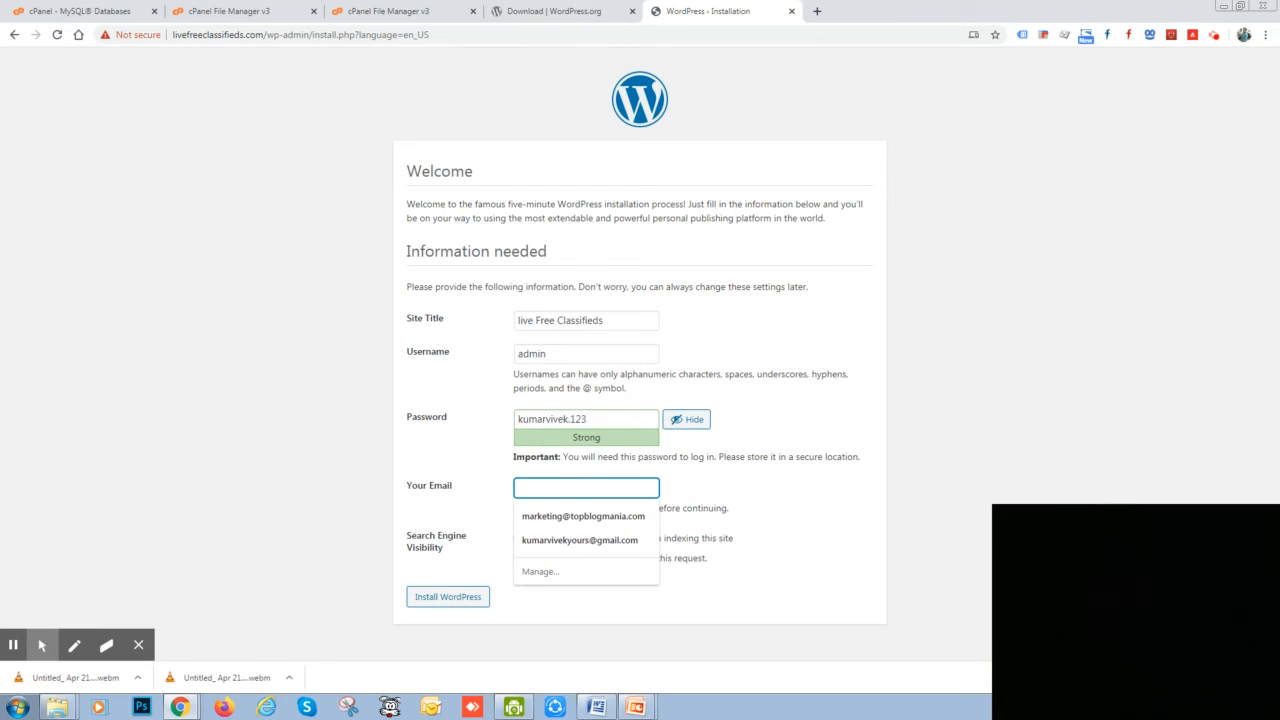
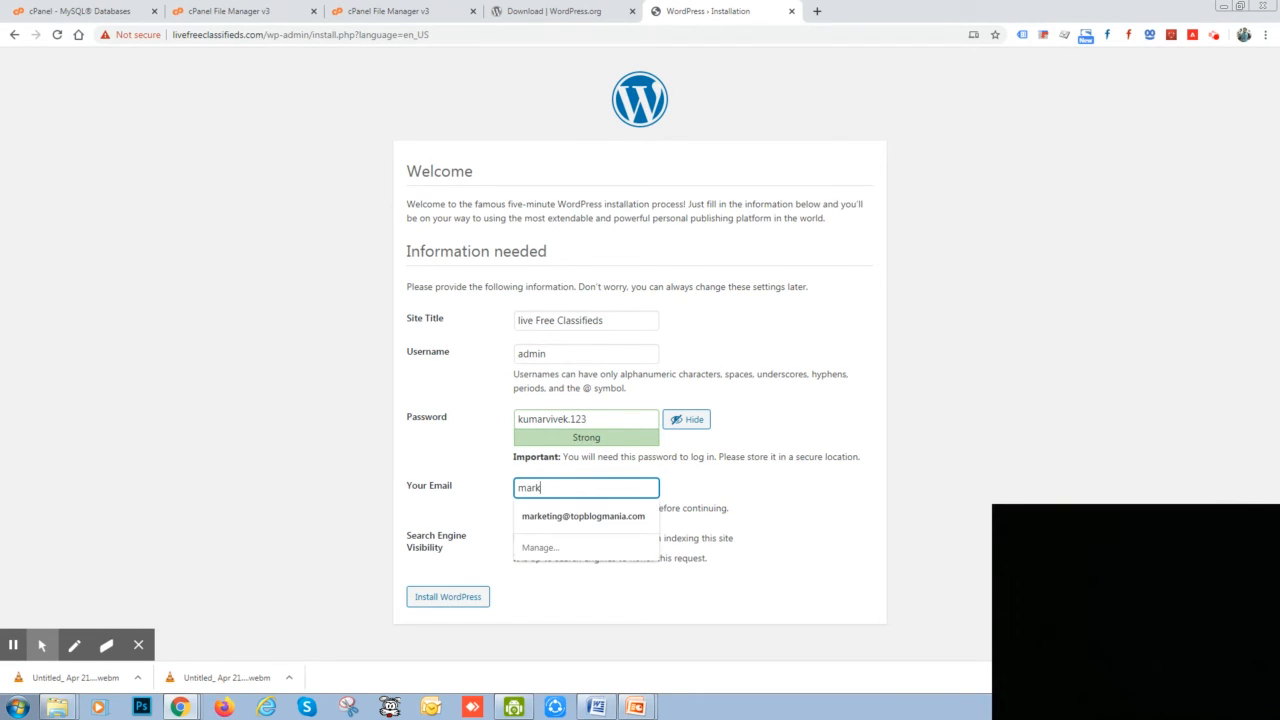
key(Down)
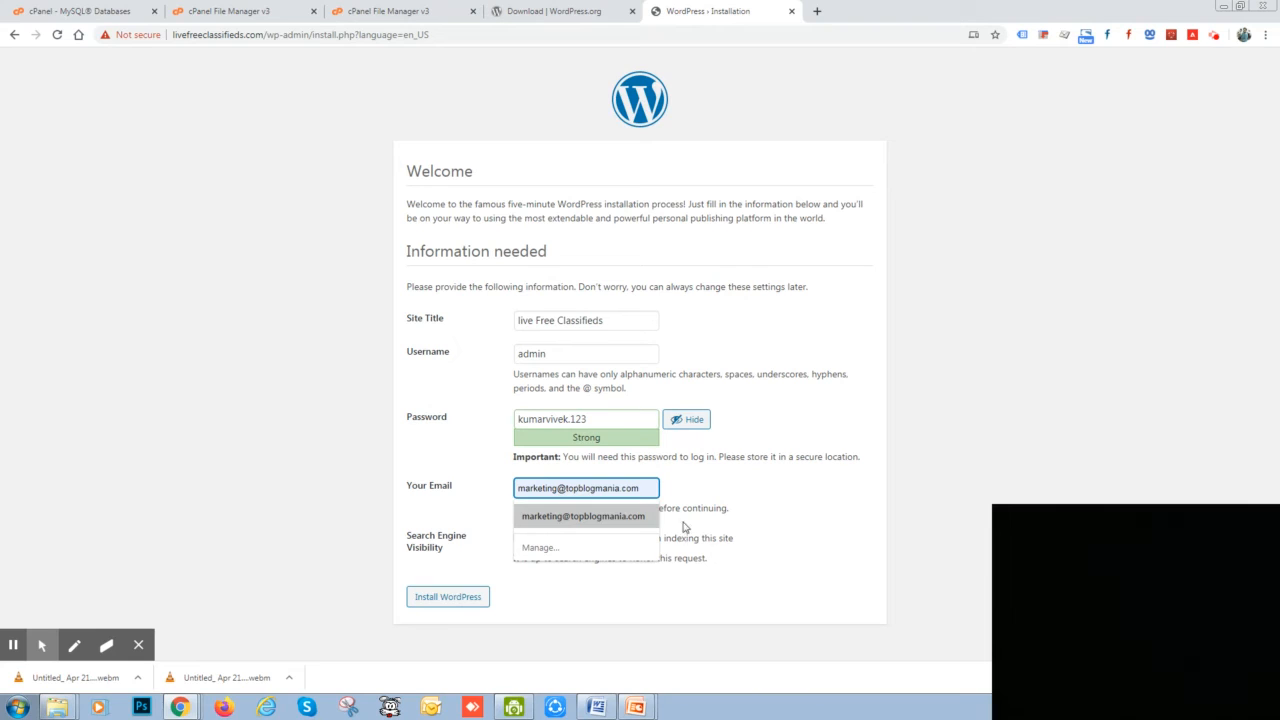
click(583, 516)
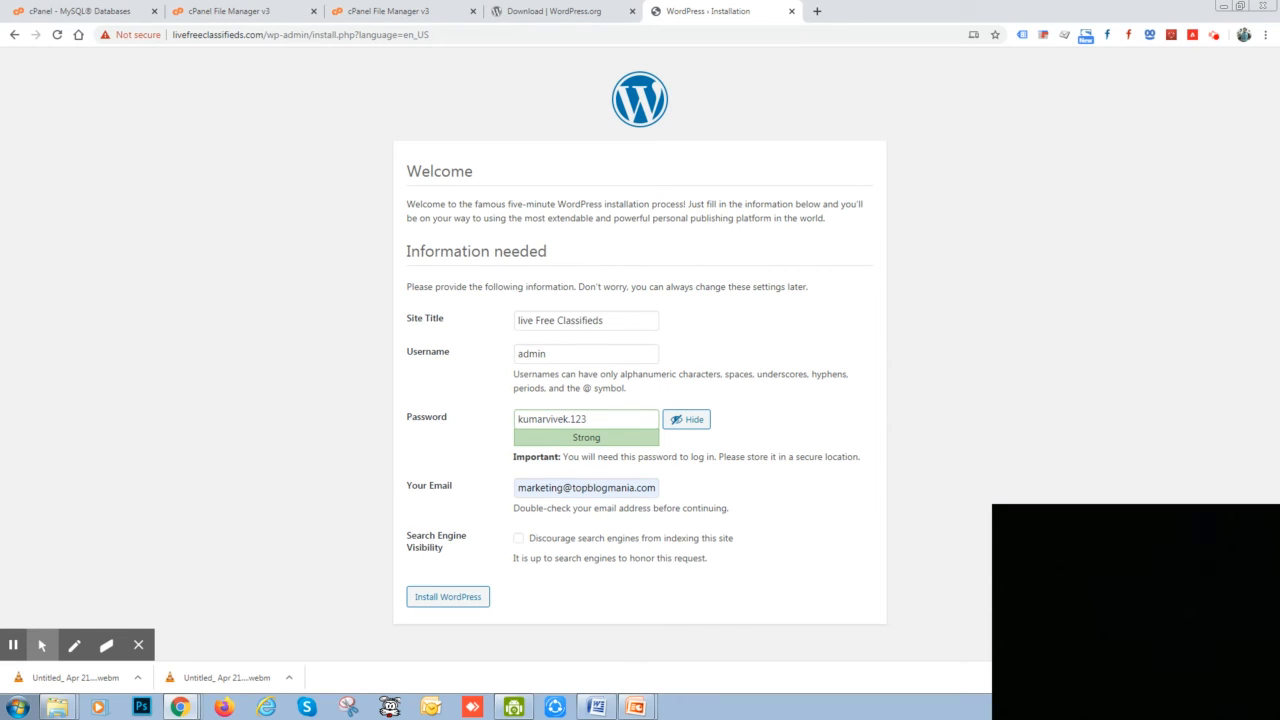
Leave search engine indexing allowed, install WordPress, and go to the login page
click(518, 538)
click(518, 538)
click(448, 596)
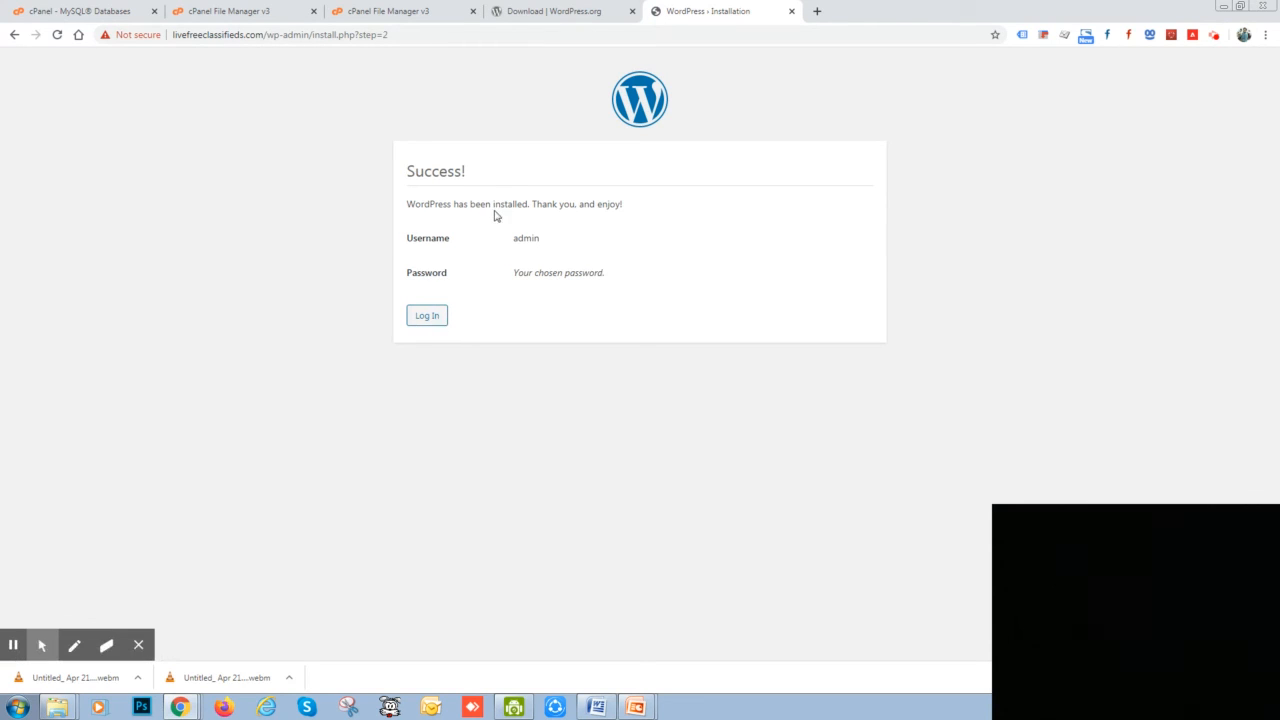
click(428, 318)
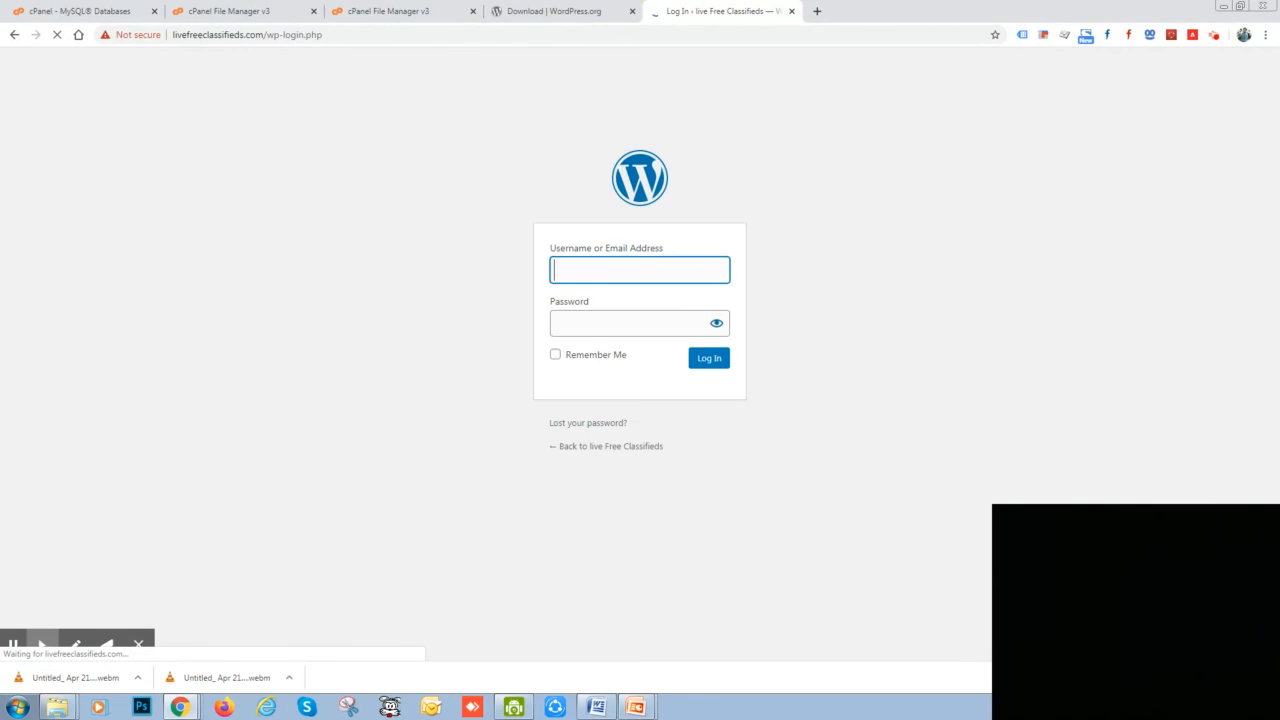
Log in to WordPress with username admin and the account password
click(634, 276)
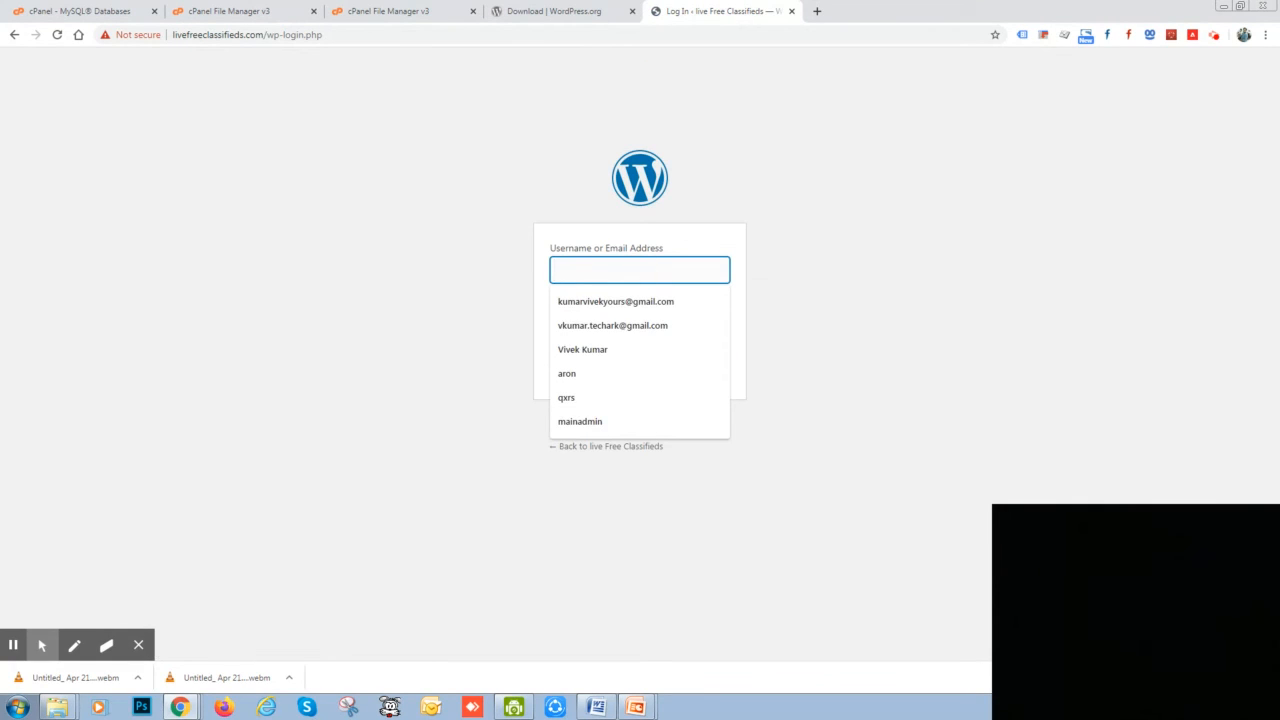
text(admin)
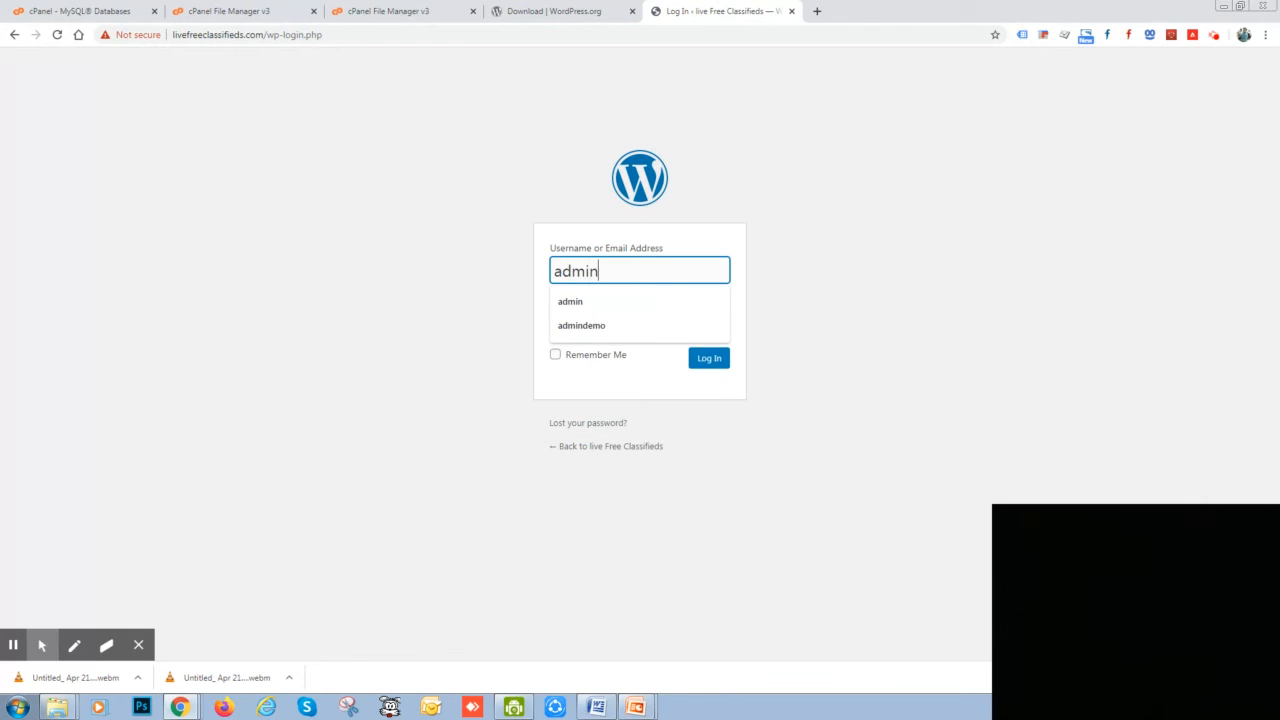
key(Tab)
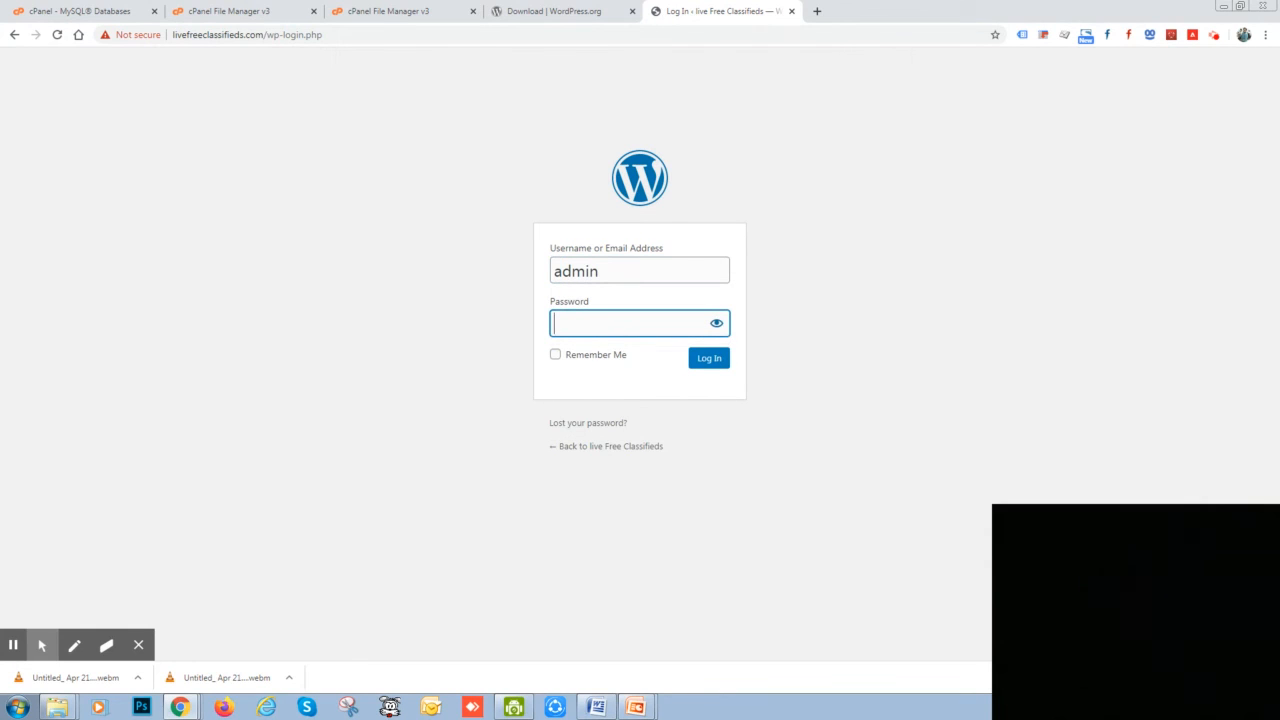
text(••••••••••••)
click(718, 364)
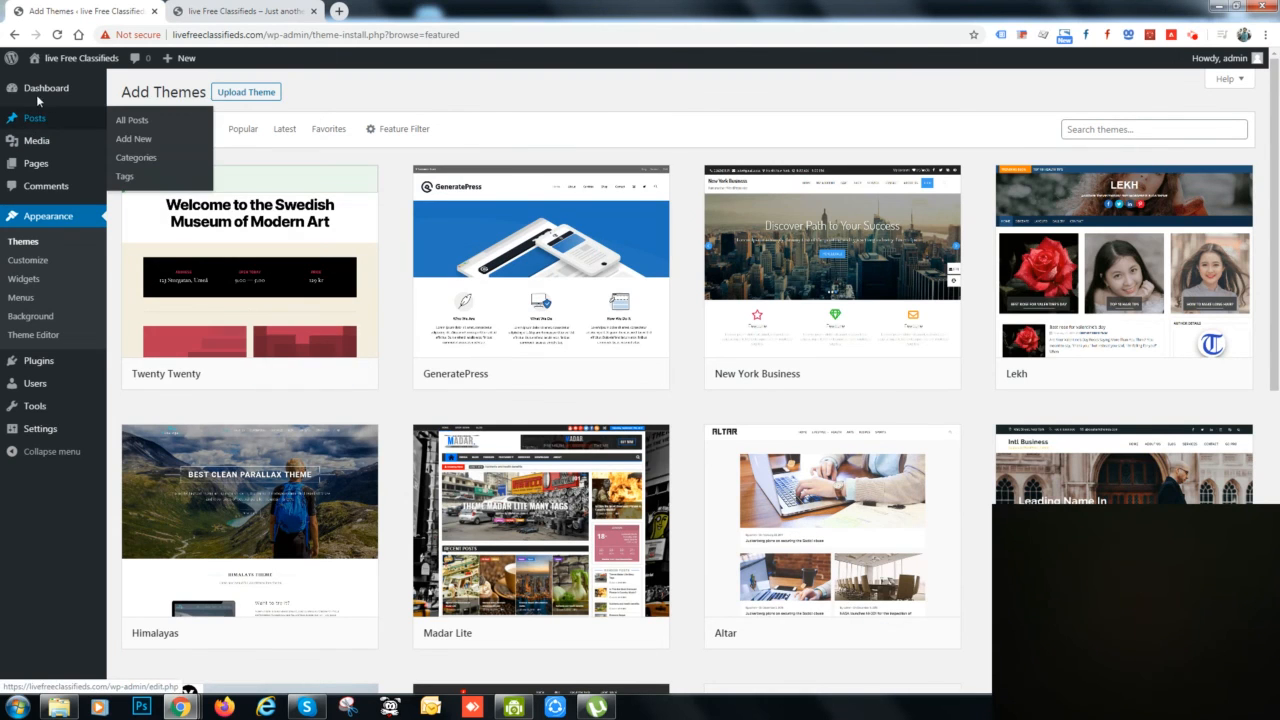
Open the admin Dashboard, review the live Hello world! post in the site tab, then return
click(189, 95)
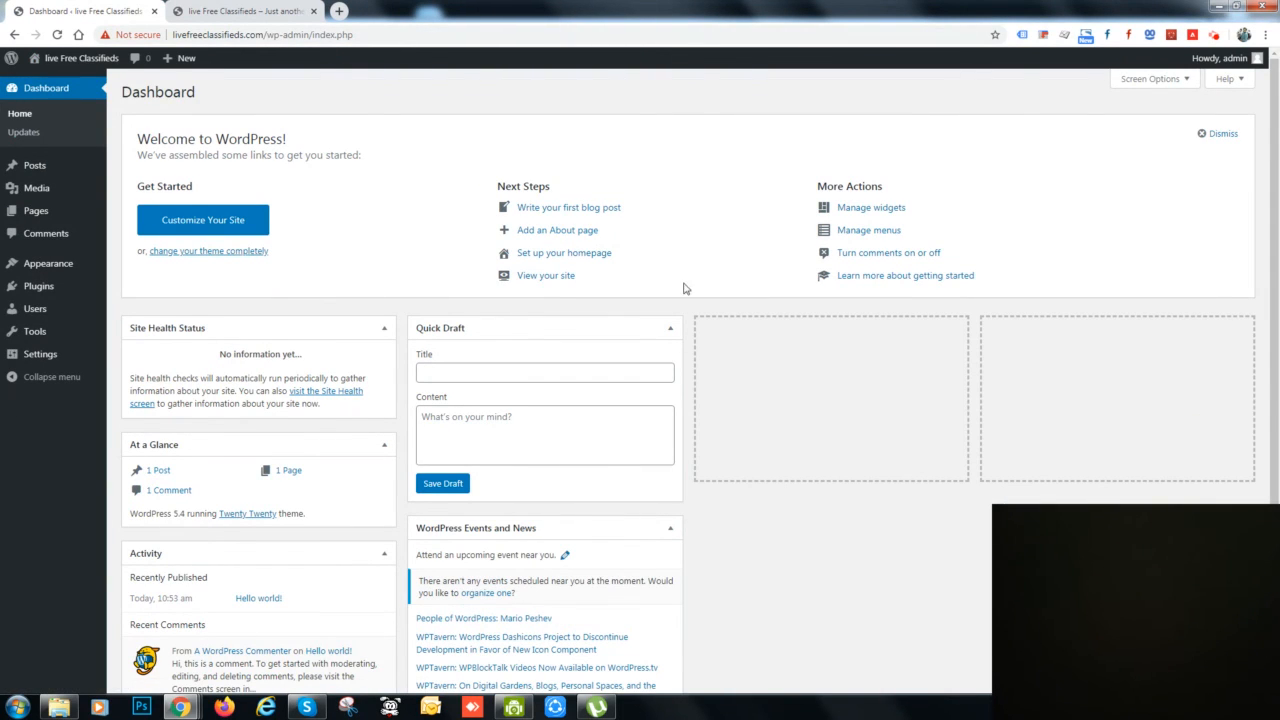
click(262, 11)
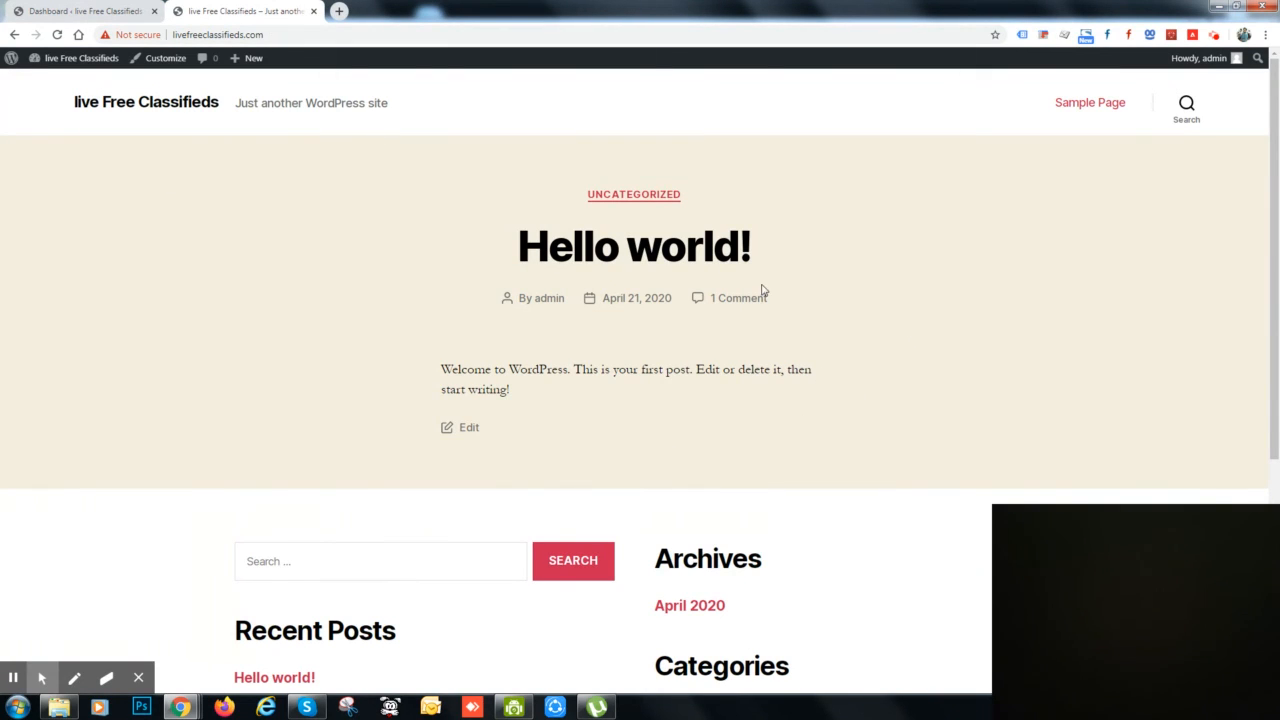
click(88, 11)
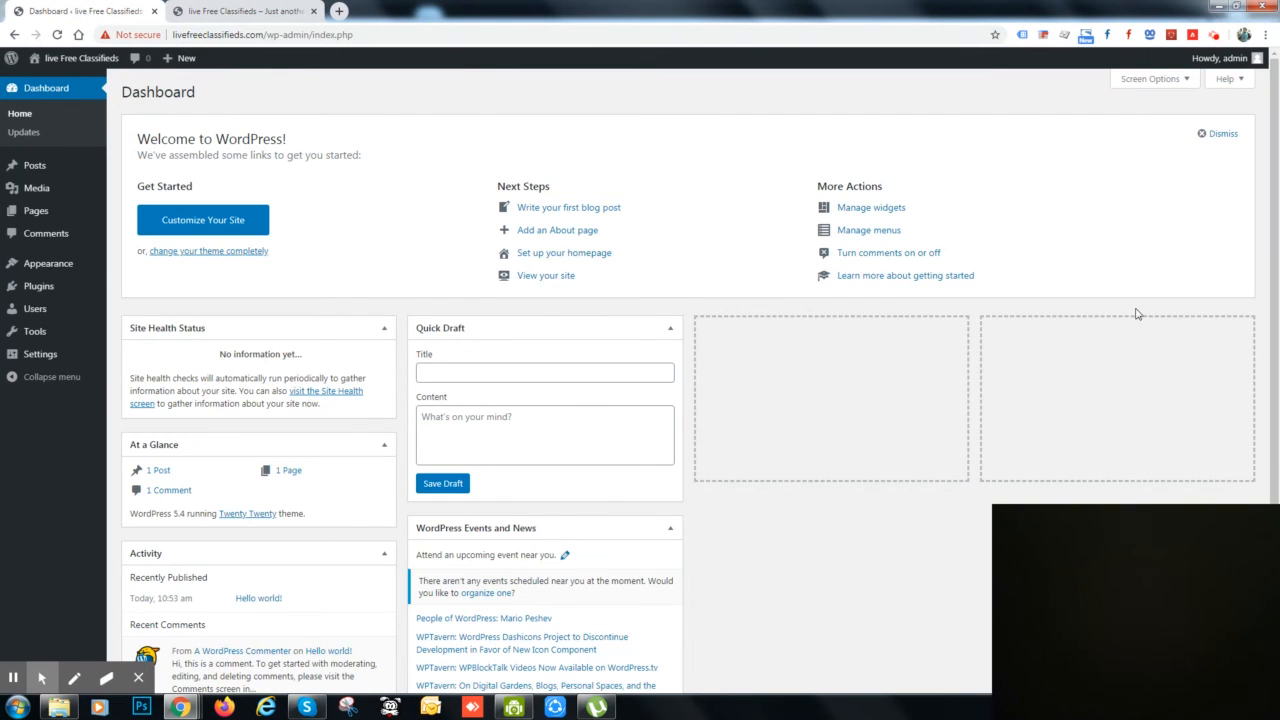
click(228, 10)
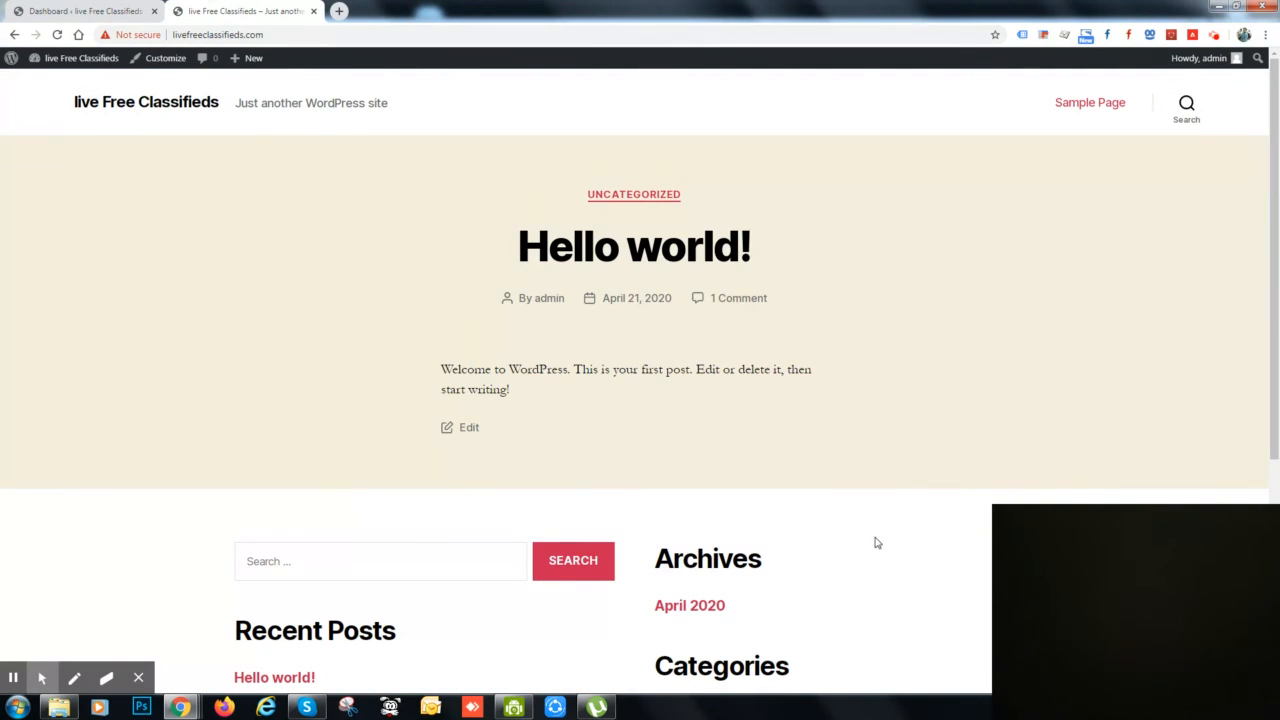
scroll(806, 400, down, 4)
scroll(257, 186, up, 4)
click(96, 8)
Start a new post from the All Posts list via Add New
mouse_move(43, 168)
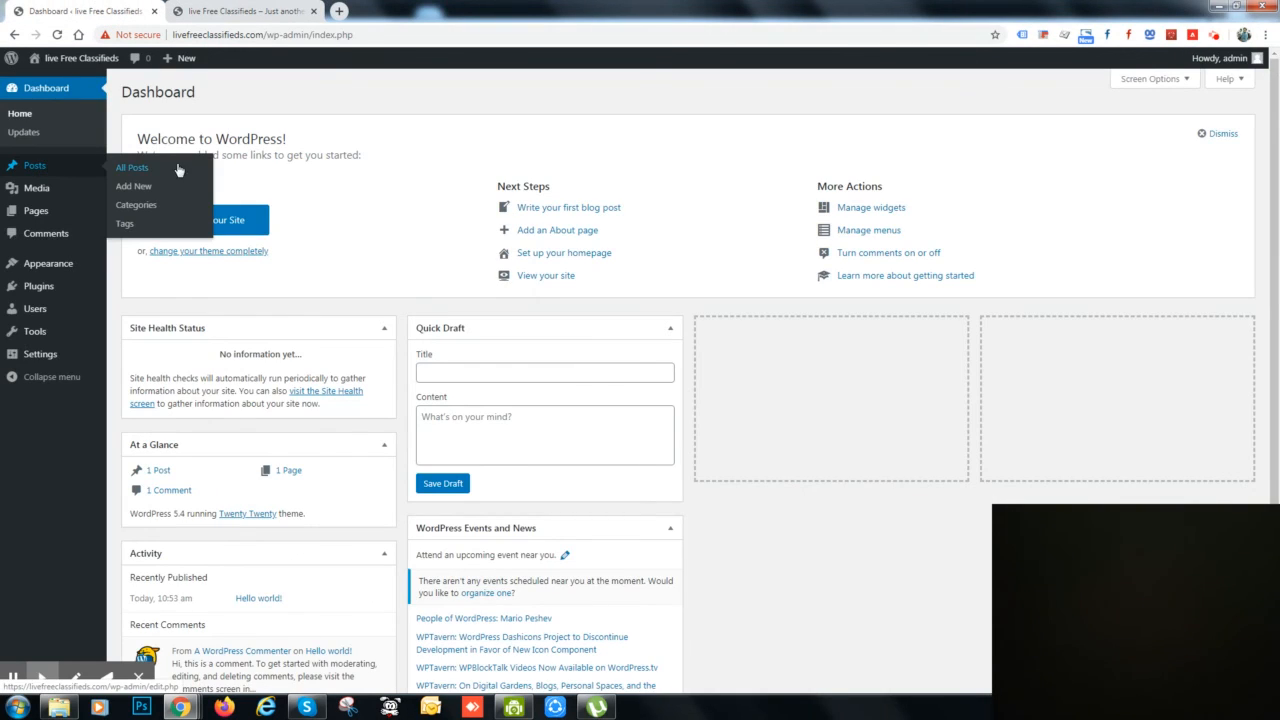
click(130, 168)
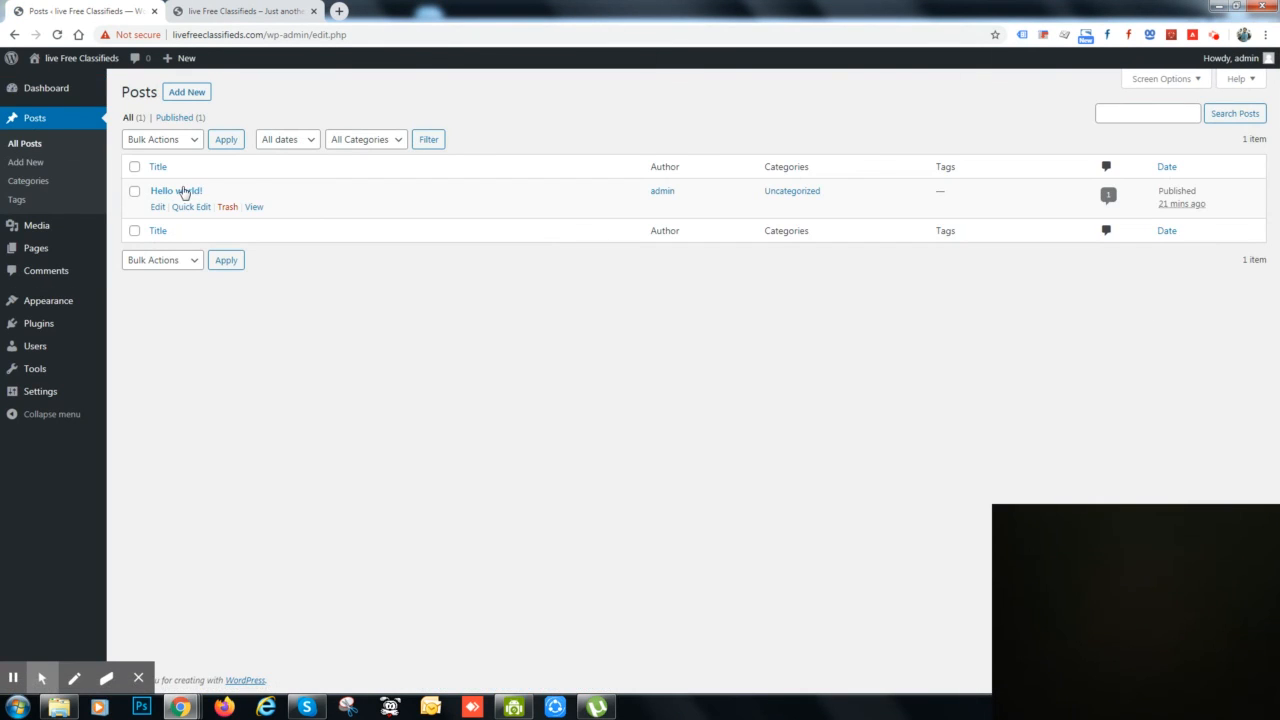
click(187, 91)
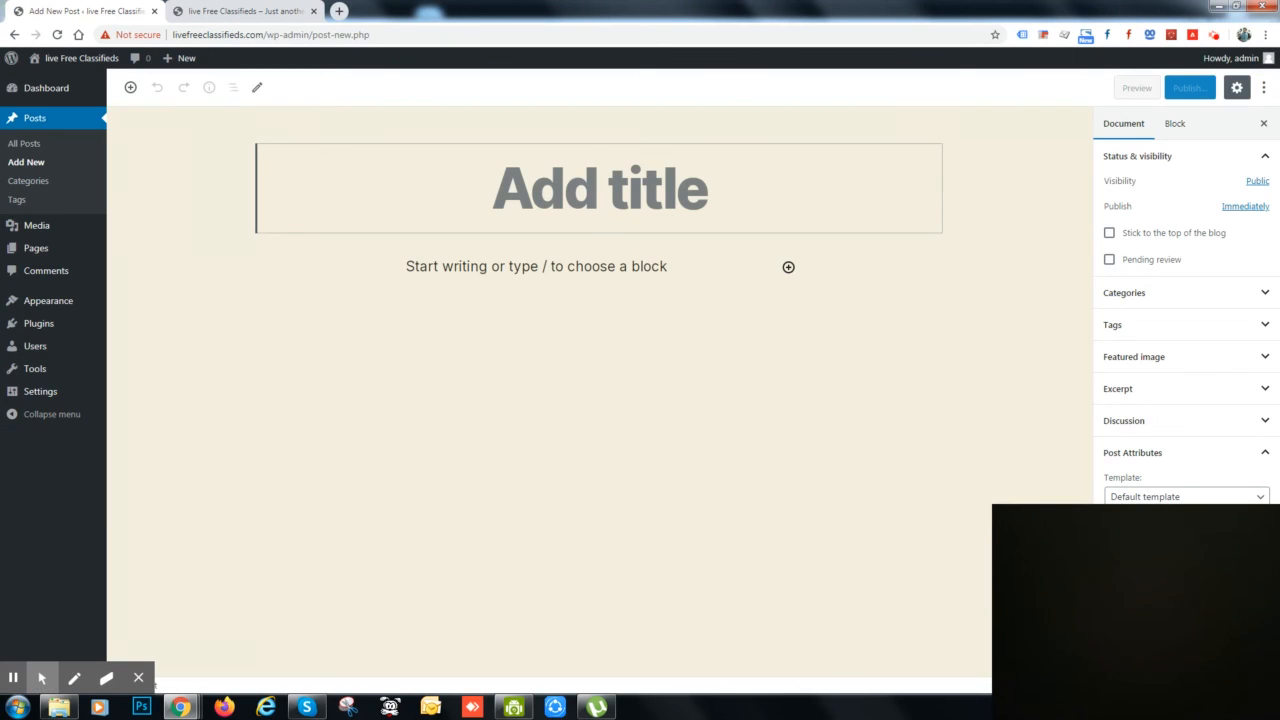
Publish a post titled 'I want to learn WordPress' with the same sentence as its body
text(I want to)
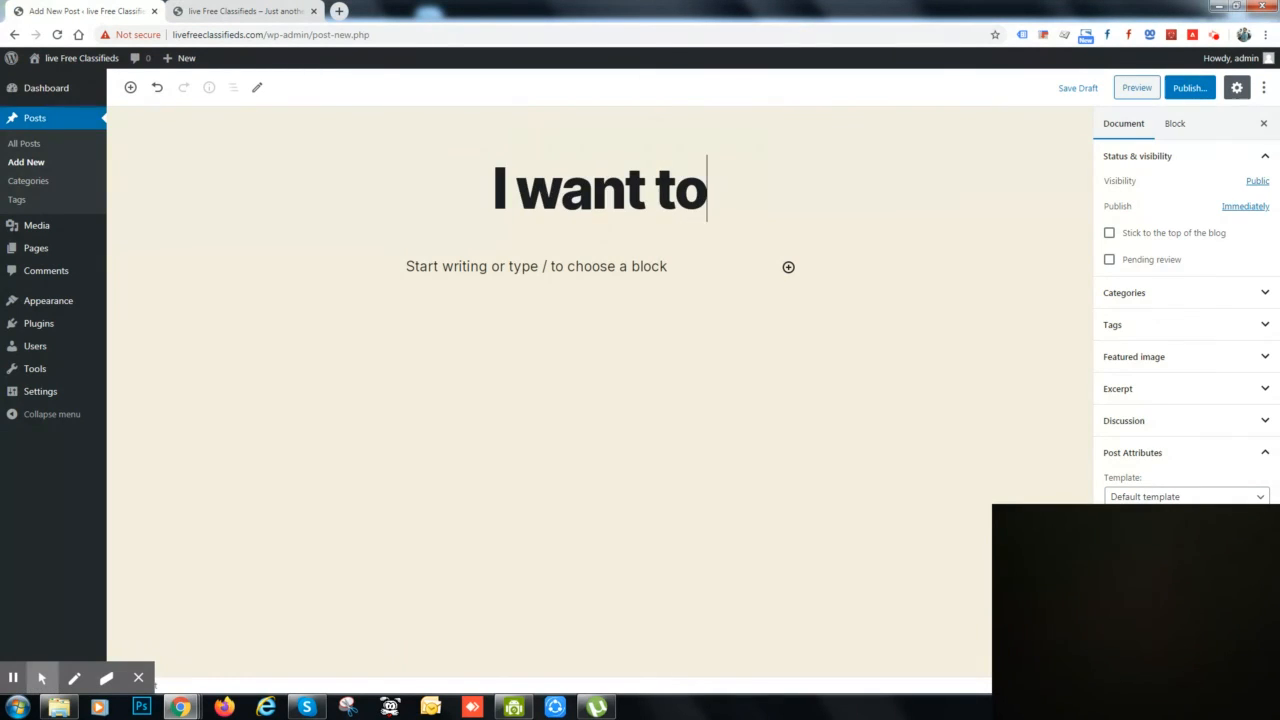
text( learn Word)
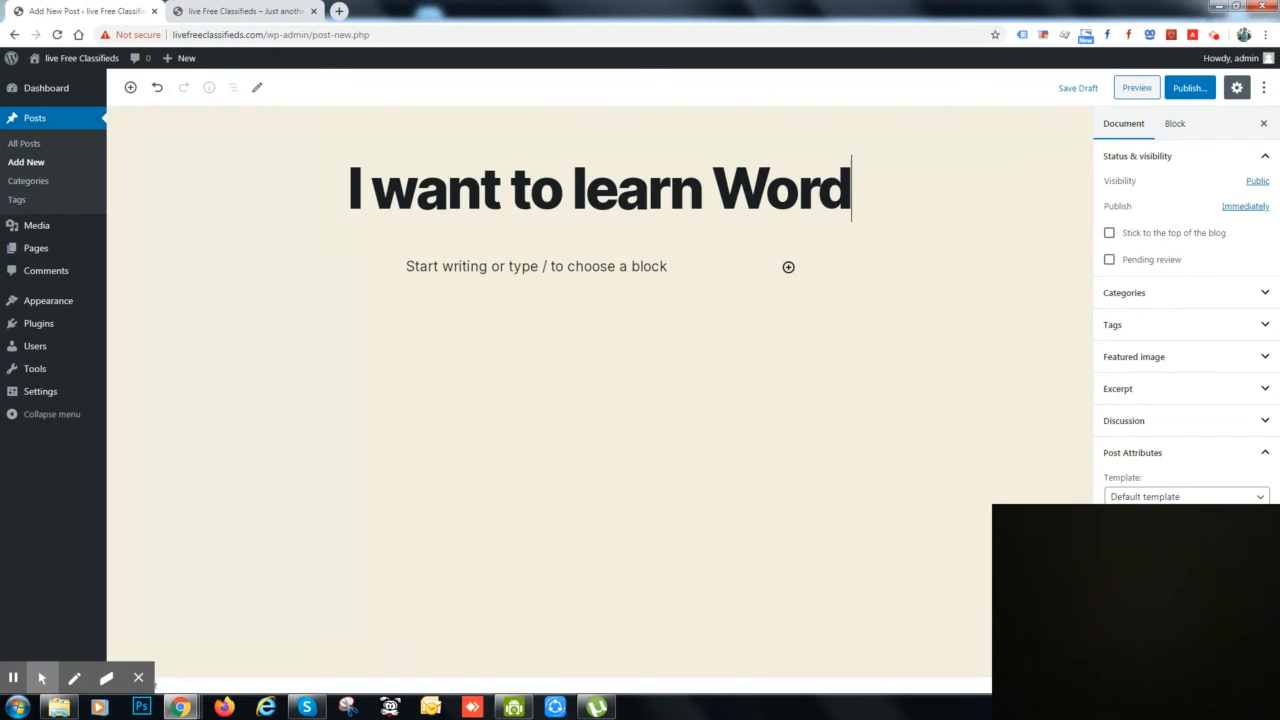
text(Press)
key(ctrl+a)
key(ctrl+c)
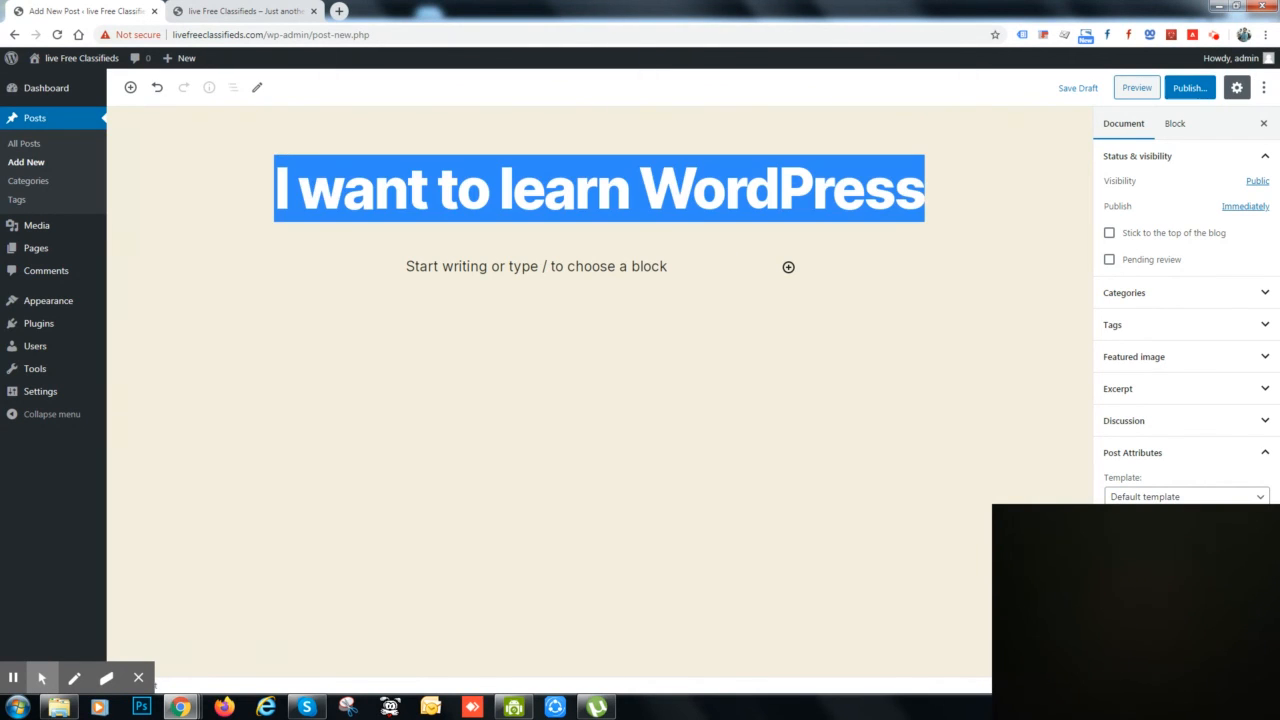
click(466, 260)
key(ctrl+v)
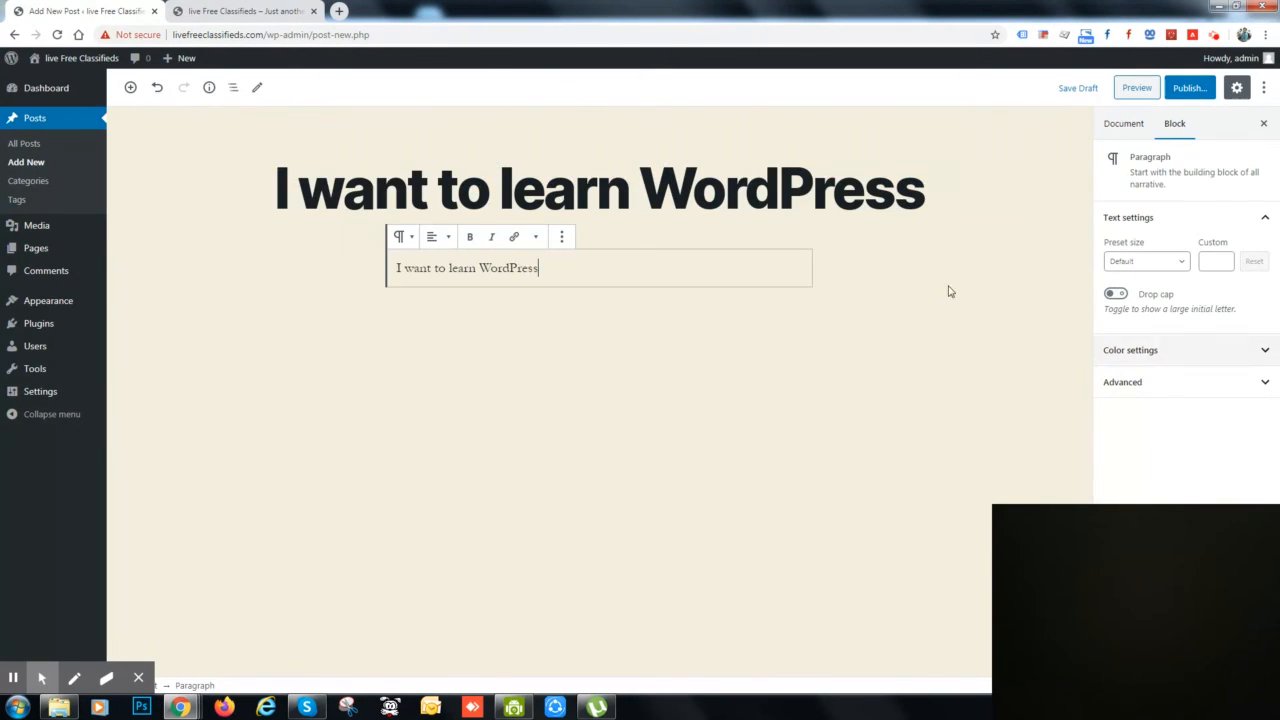
click(1197, 88)
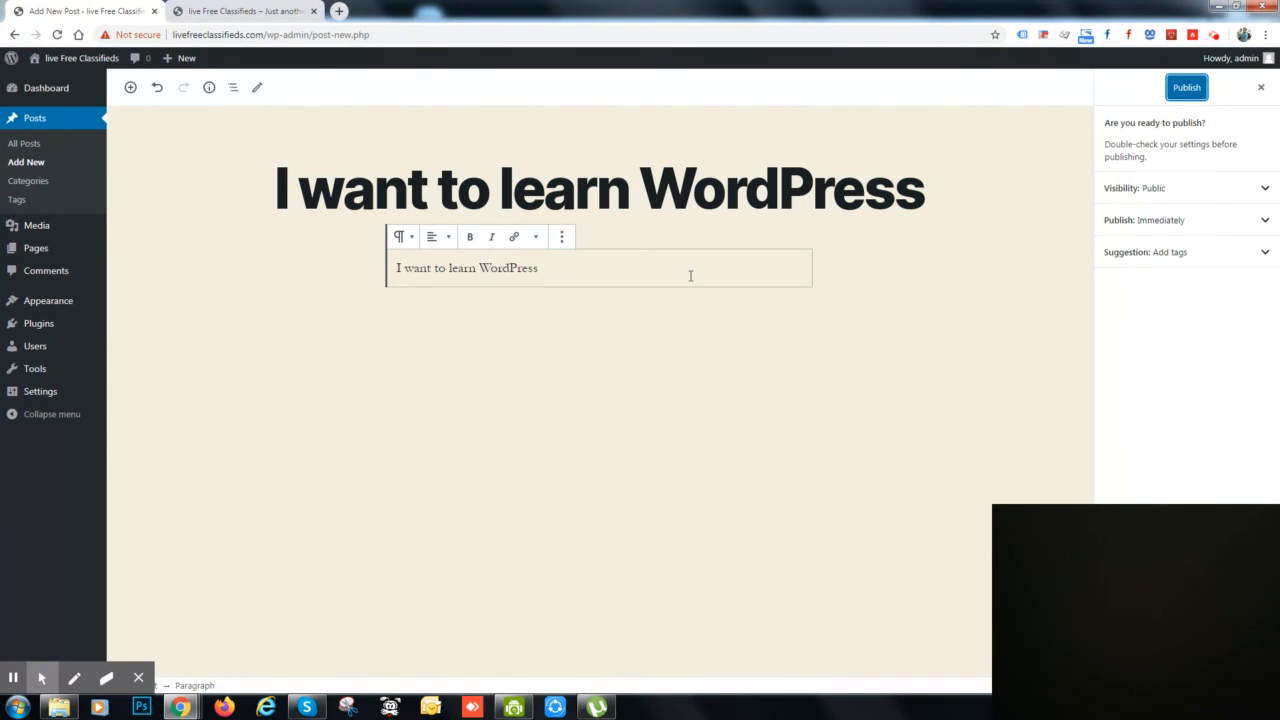
click(1186, 90)
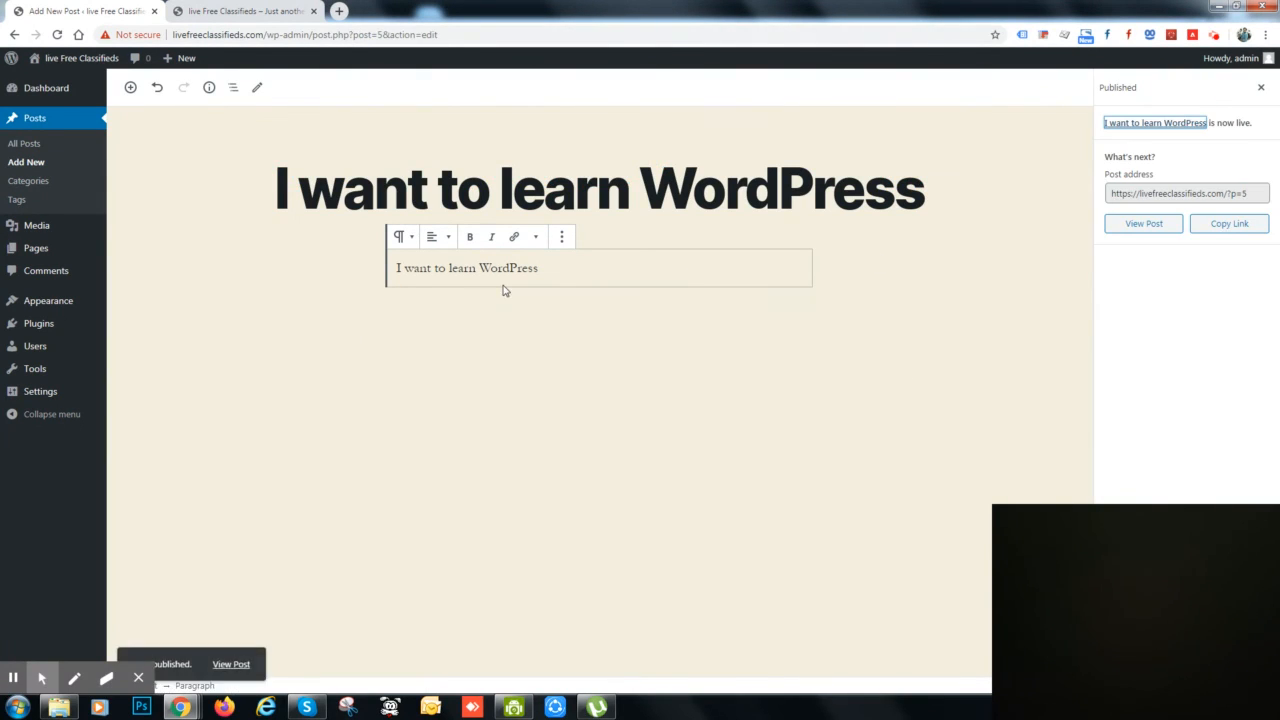
View the published 'I want to learn WordPress' post in a new tab, then go to the home page
middle_click(1134, 123)
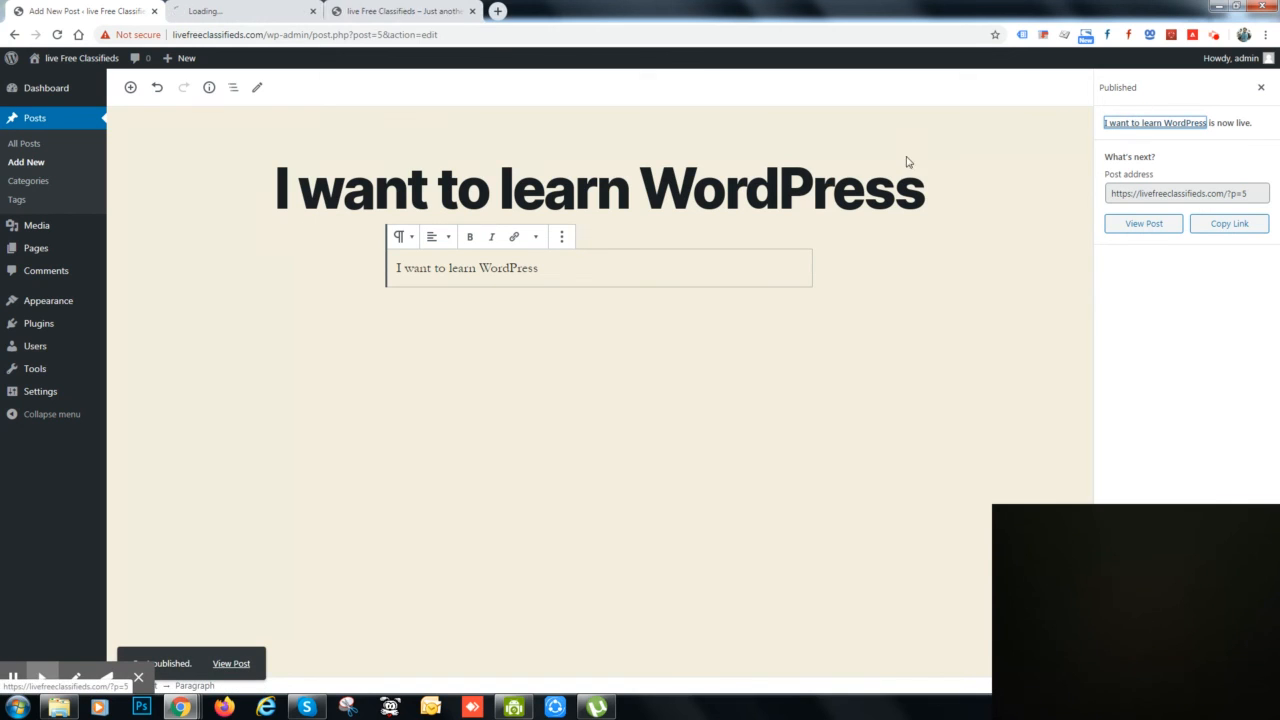
click(250, 10)
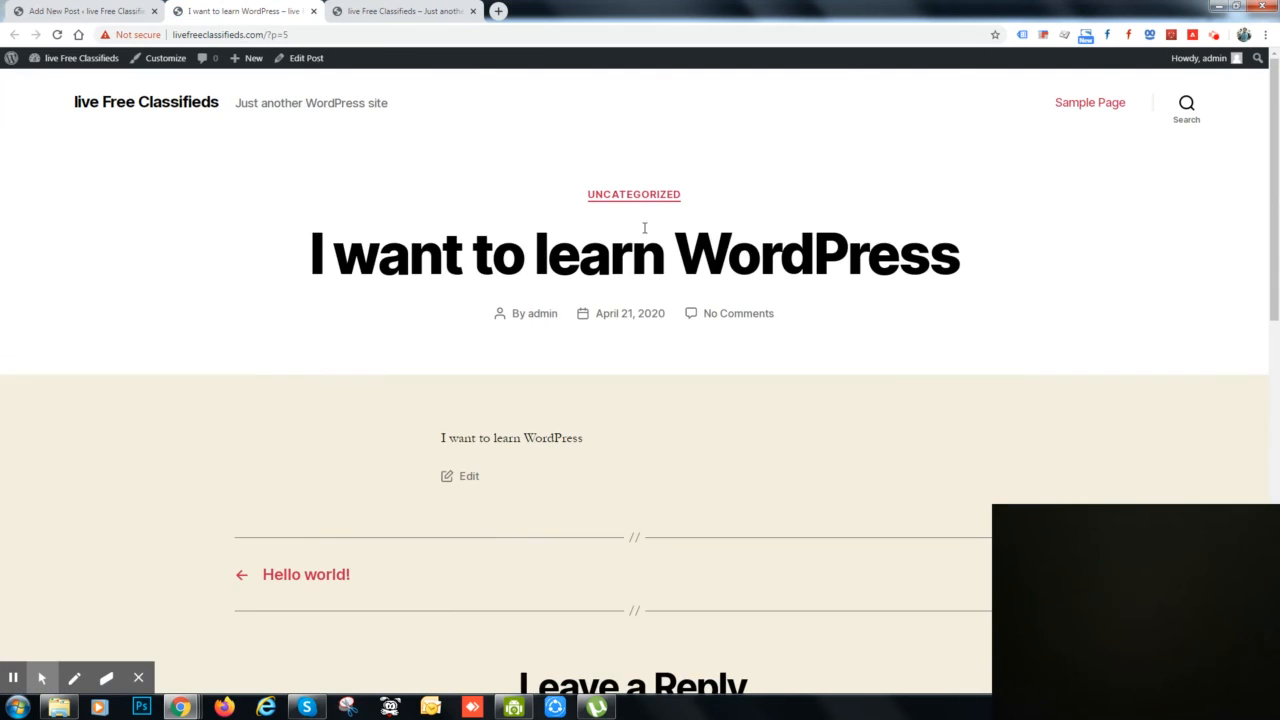
click(148, 104)
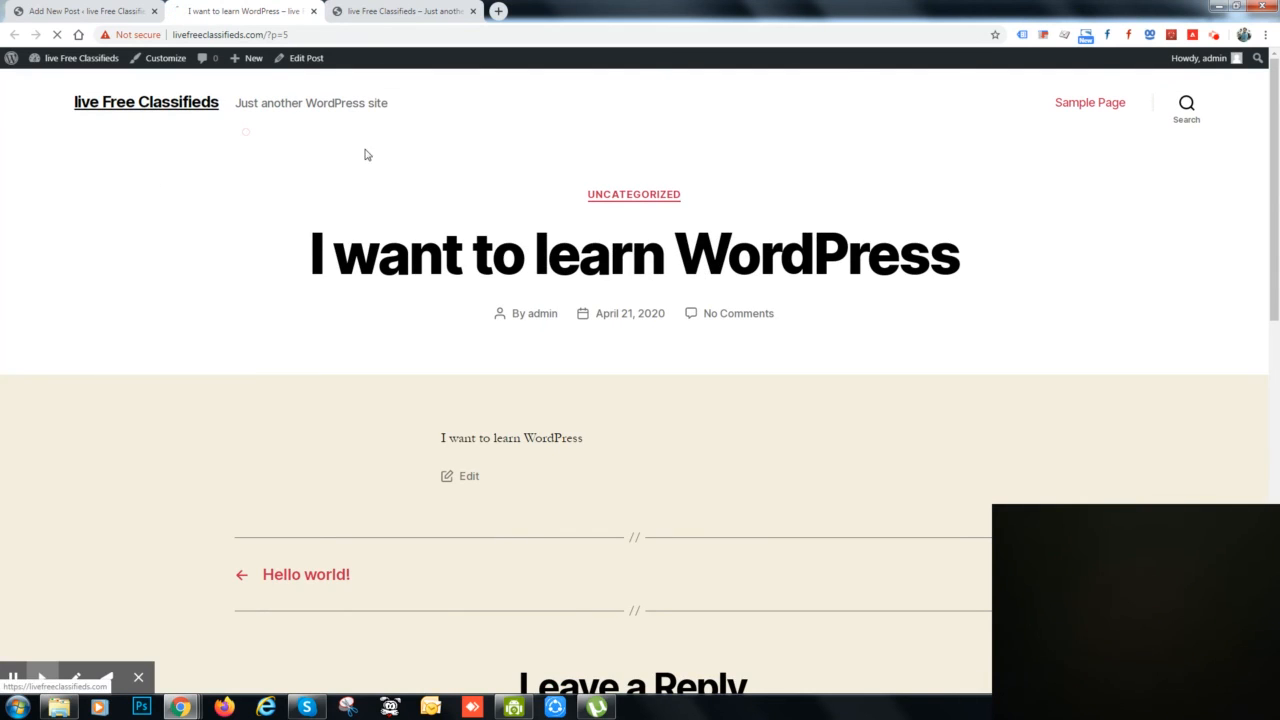